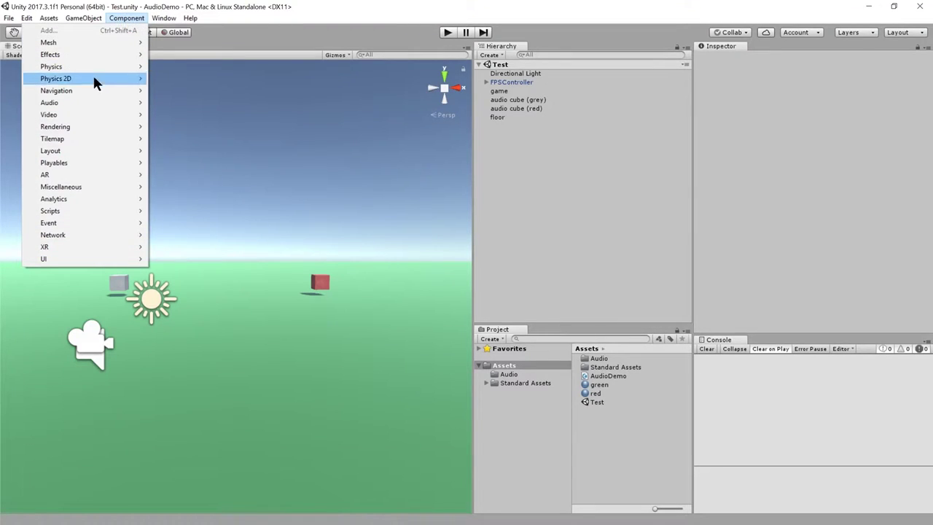
- Dismiss the audio components list and select FirstPersonCharacter under FPSController
mouse_move(83, 107)
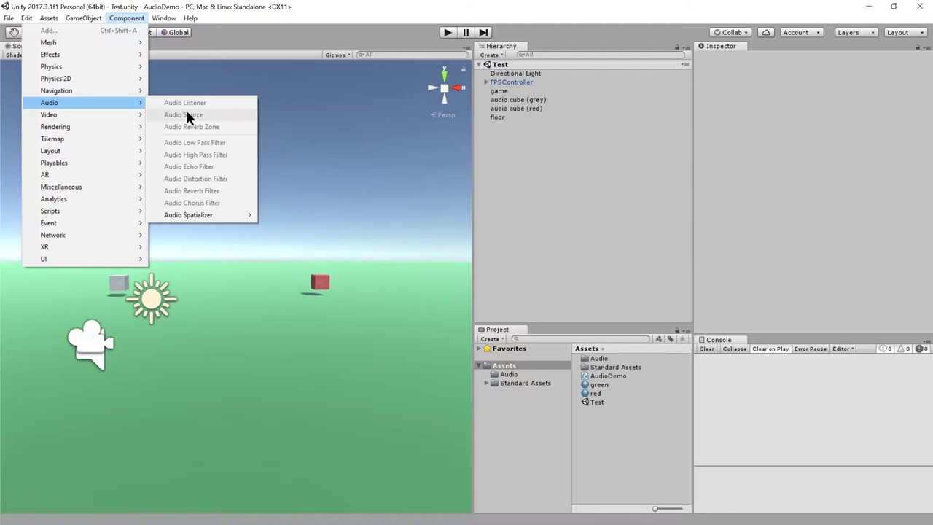
click(450, 8)
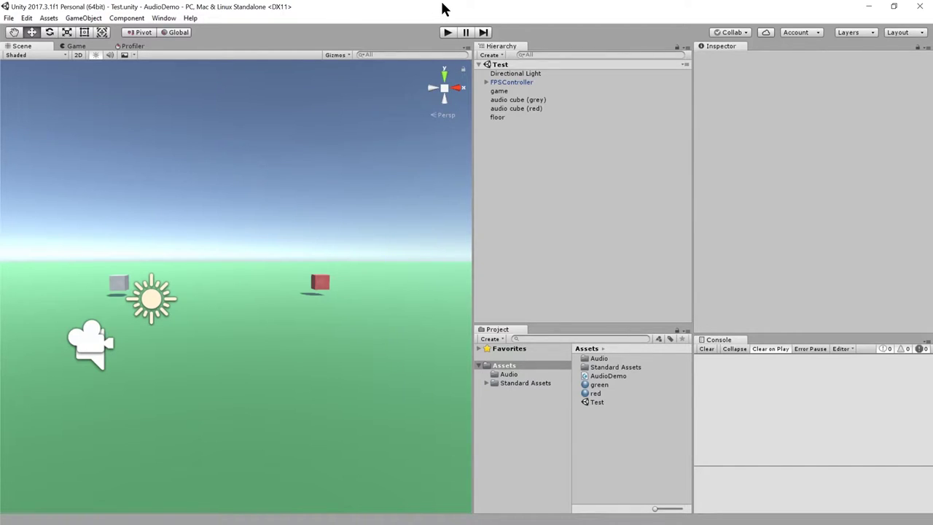
click(500, 83)
click(486, 83)
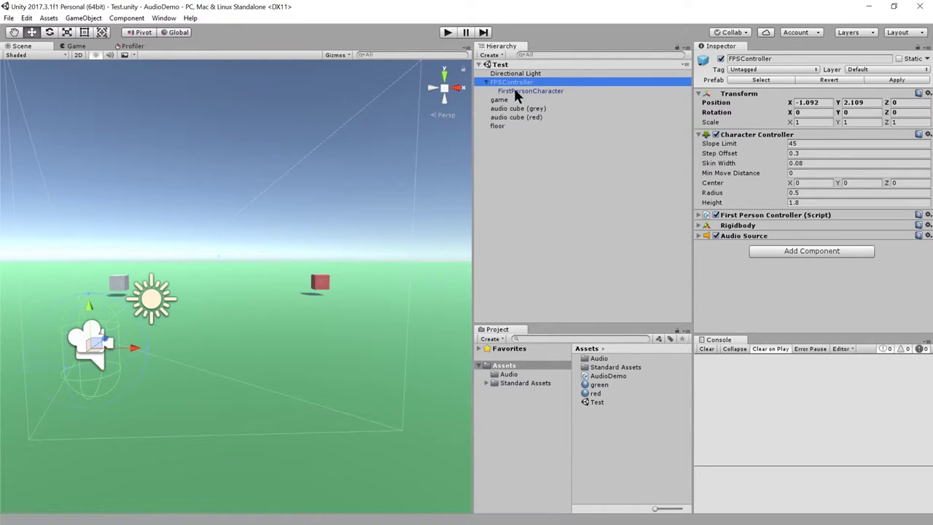
click(514, 90)
- Scroll the Inspector down to the Audio Listener component, then switch to the AudioListener documentation in Chrome
scroll(754, 252, down, 2)
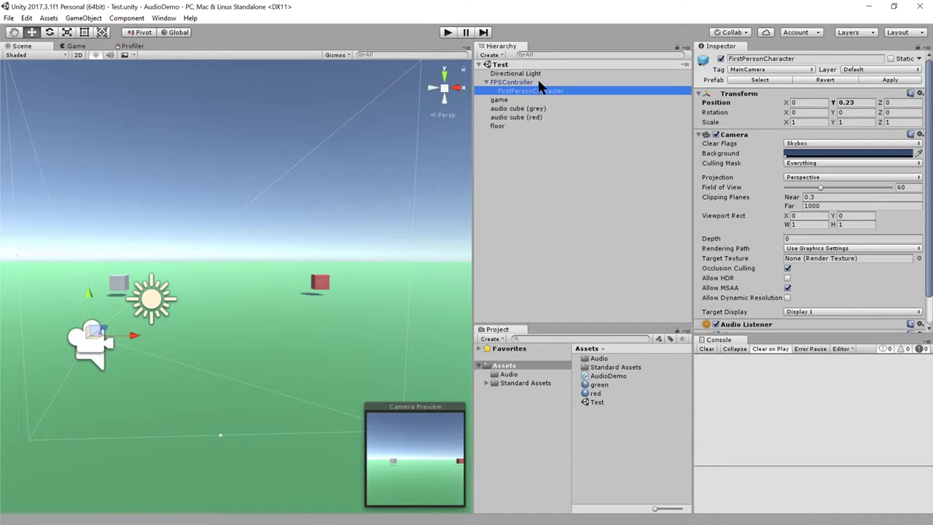
scroll(726, 109, down, 2)
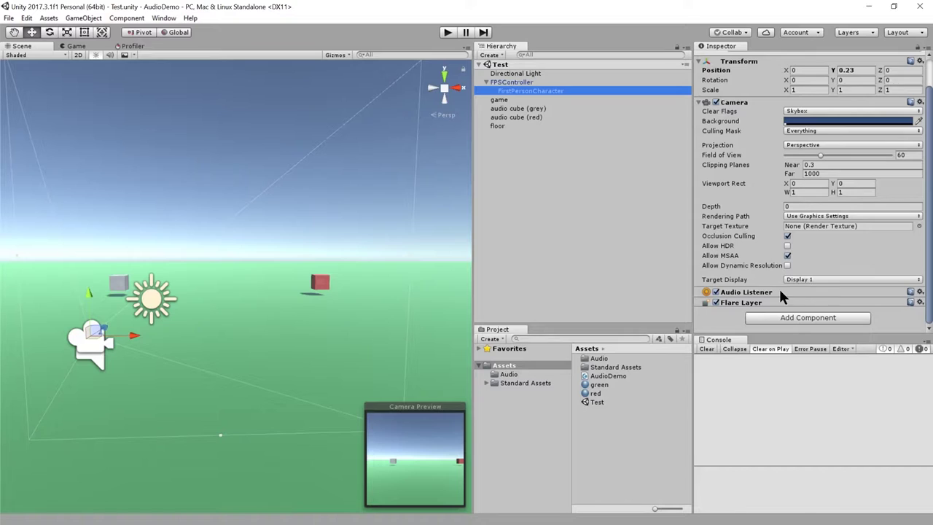
key(alt+Tab)
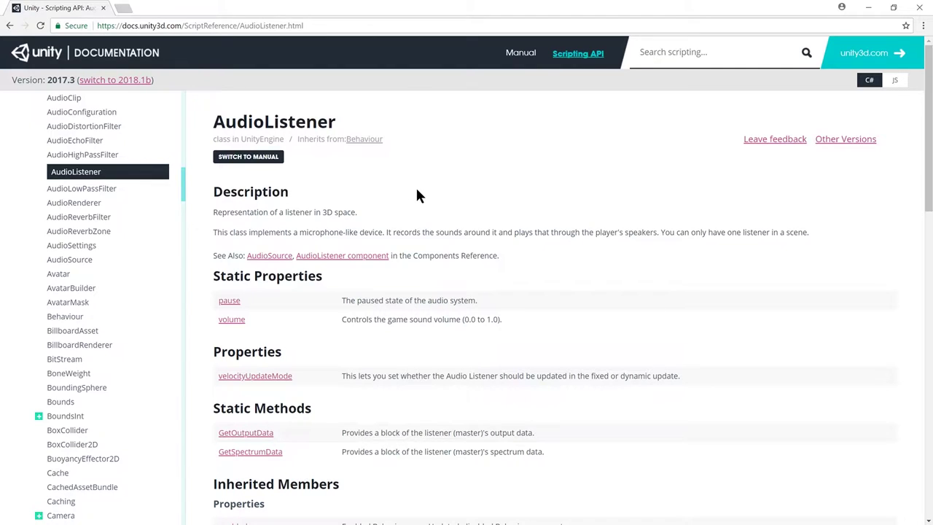
- Go back from the AudioListener reference page to the Unity editor
key(alt+Tab)
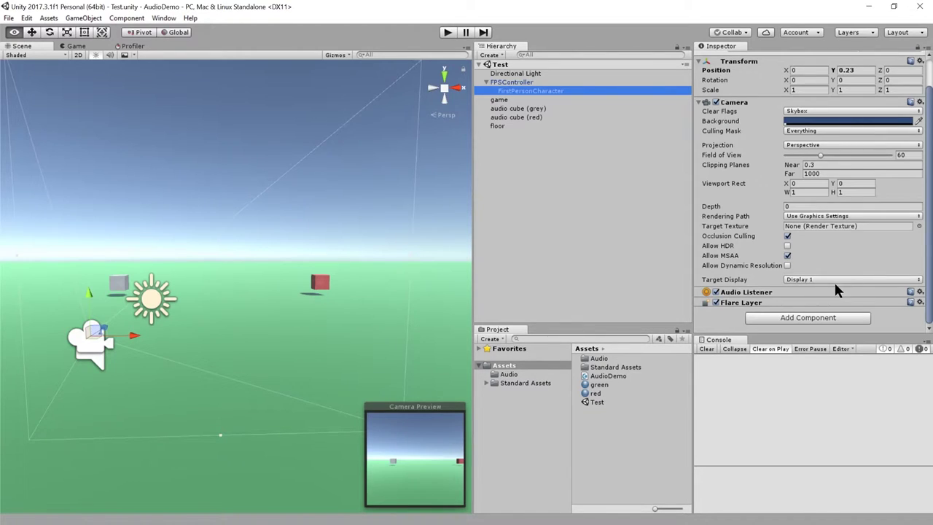
- Deselect FirstPersonCharacter, zoom toward the cubes and select the red audio cube playing prokofiev
click(331, 228)
scroll(368, 218, up, 5)
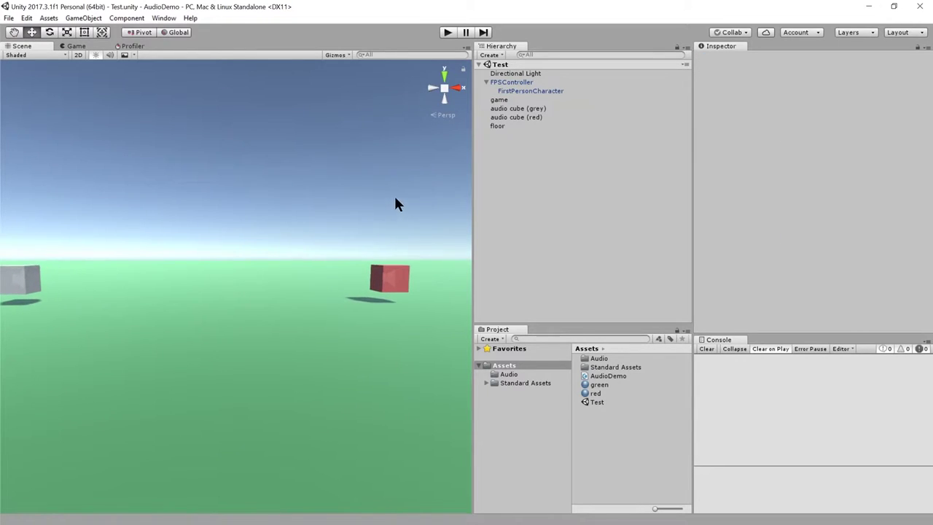
click(401, 268)
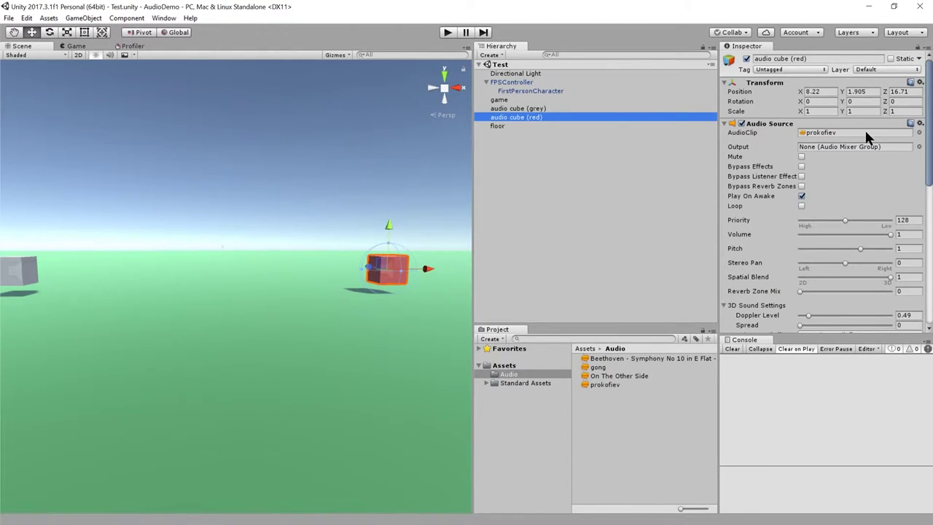
- Enter Play mode and walk toward and away from the red cube with W and S
click(447, 32)
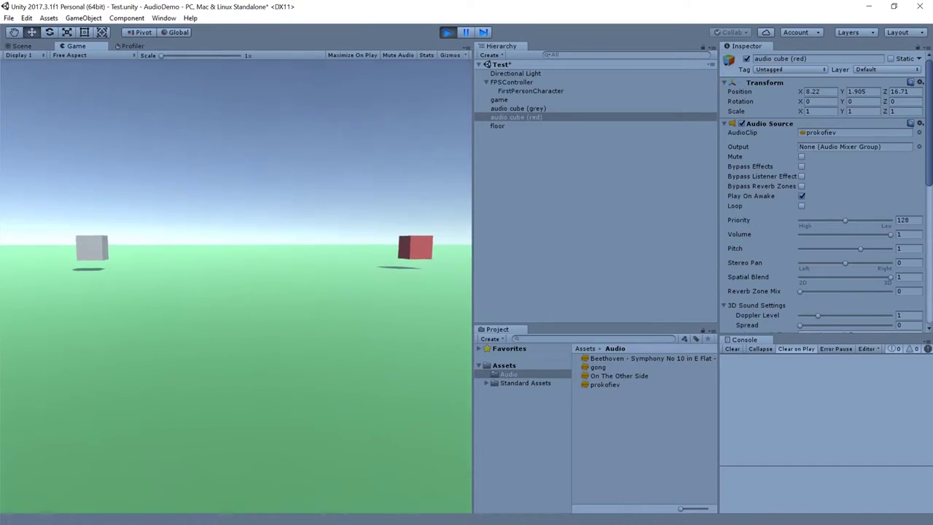
key(w)
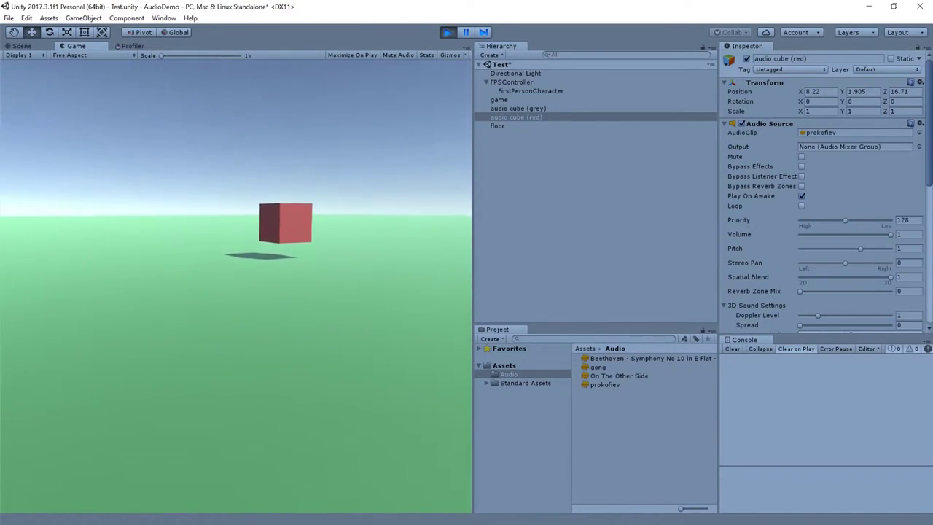
key(w)
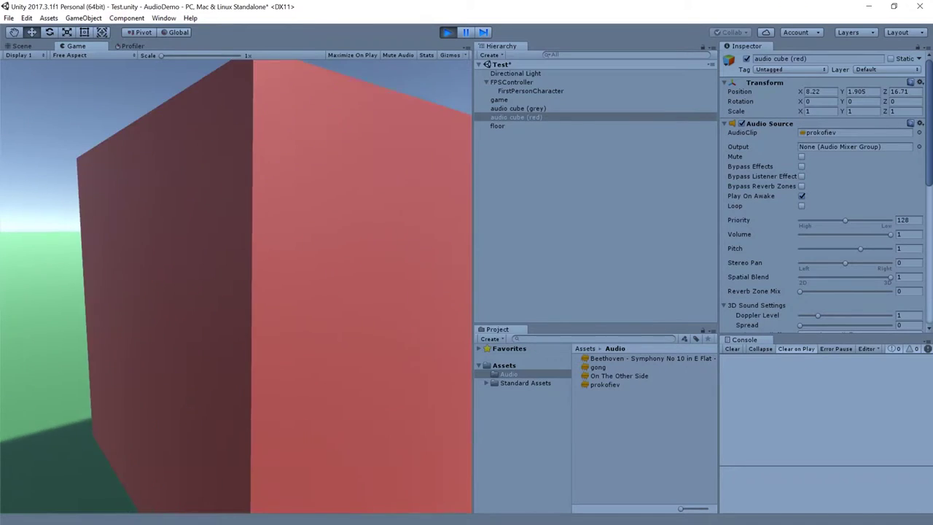
key(s)
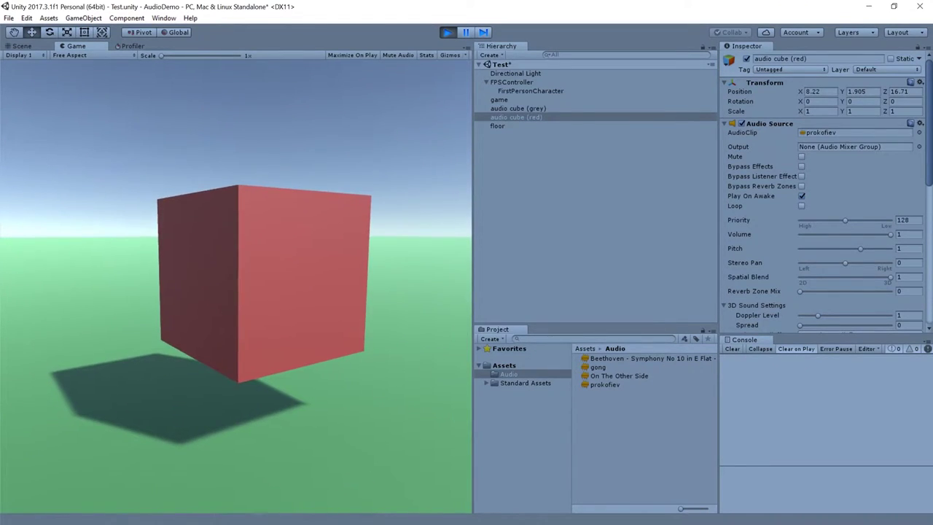
key(w)
key(s)
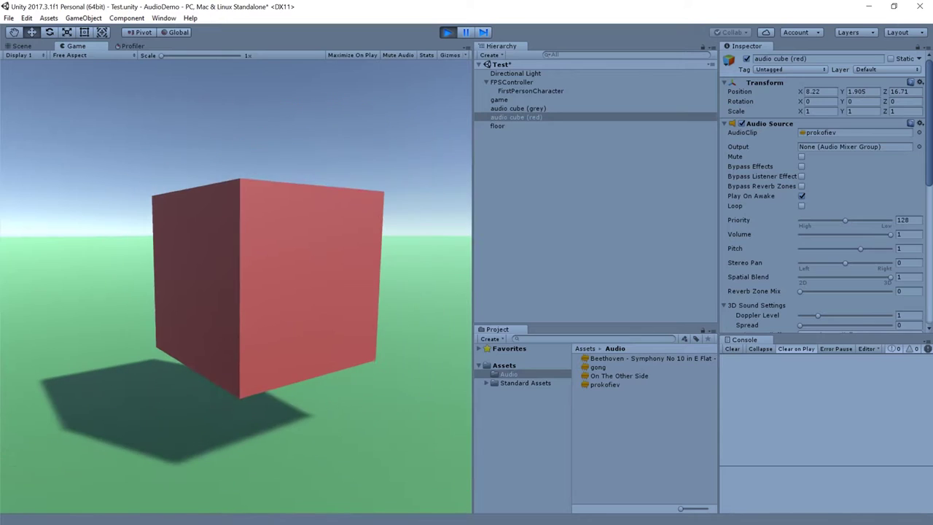
key(w)
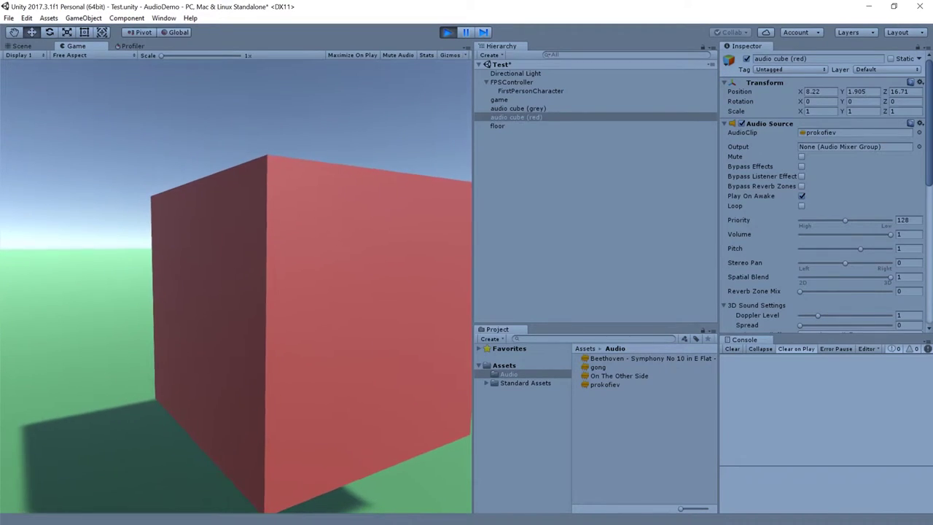
key(s)
key(s)
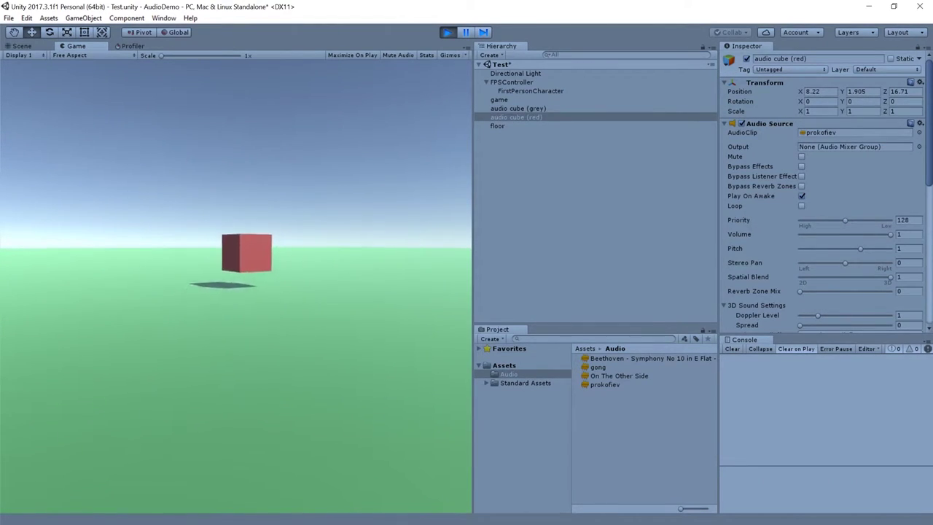
key(s)
key(s)
key(w)
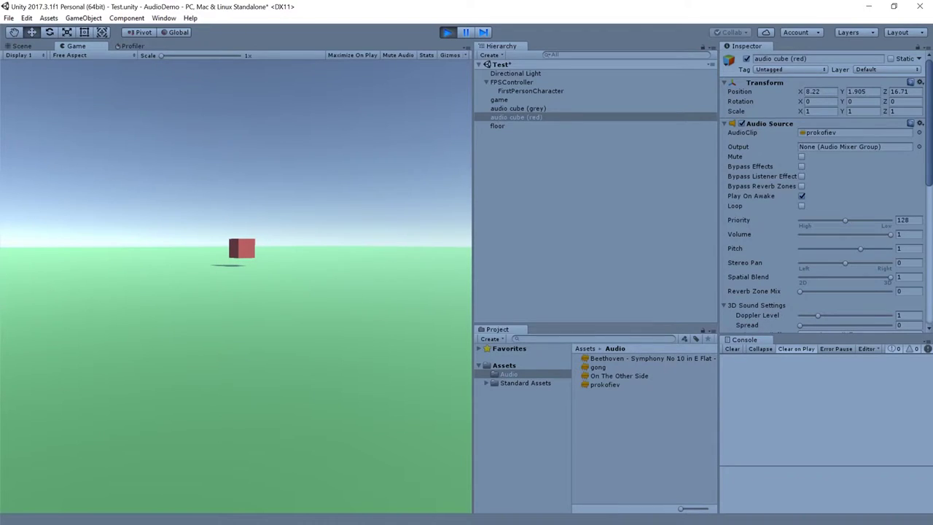
key(w)
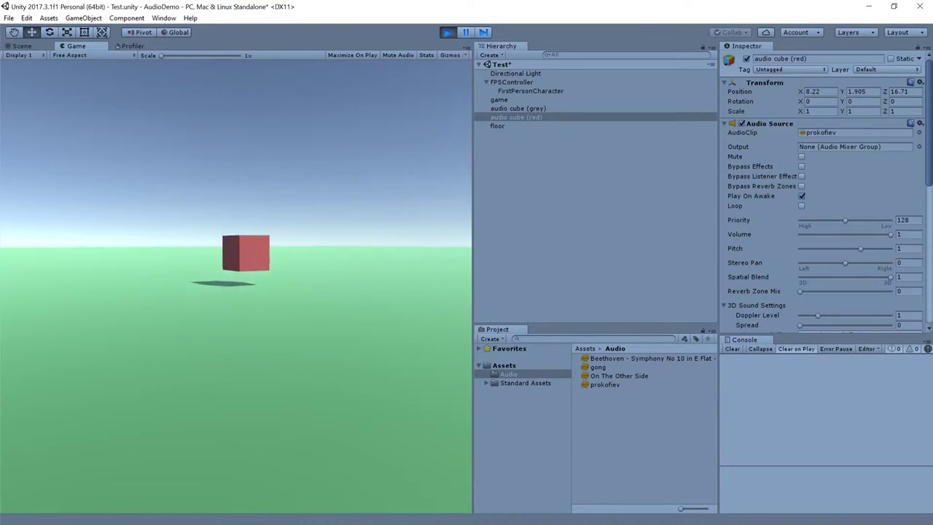
key(w)
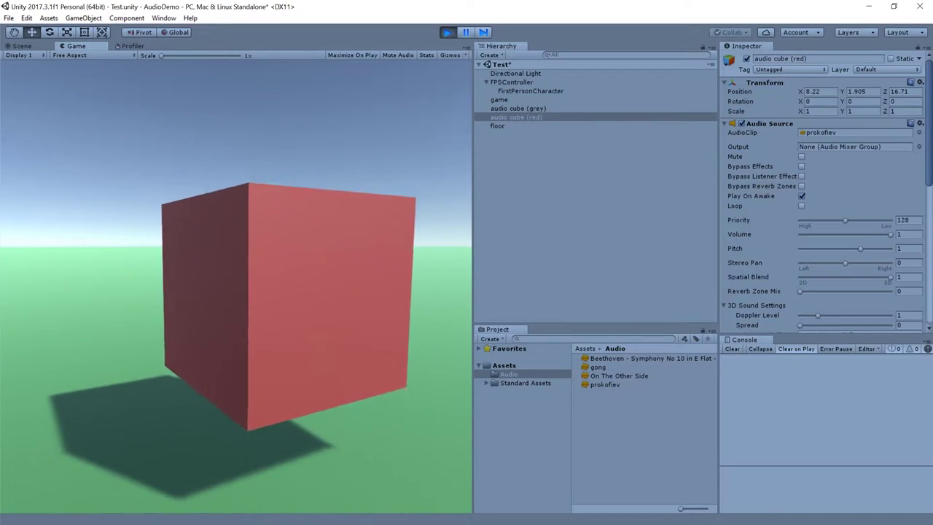
key(s)
key(w)
key(s)
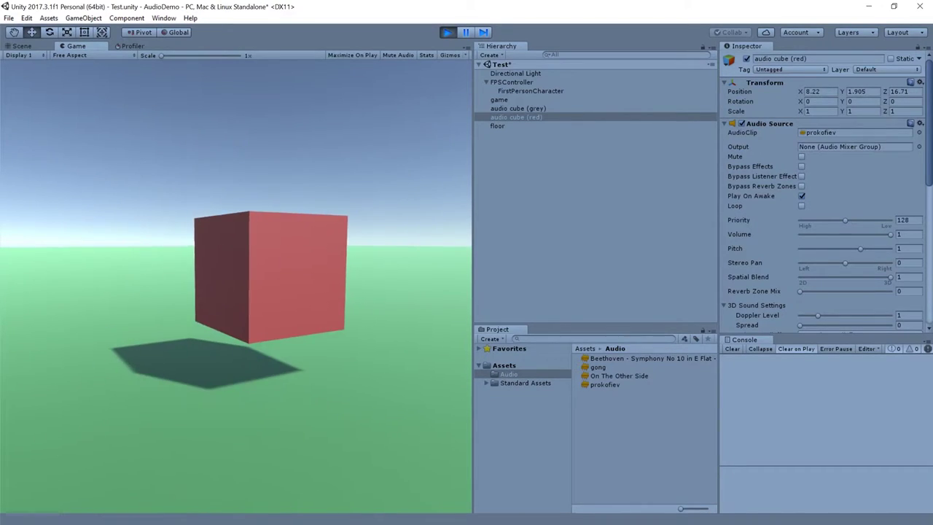
key(w)
key(s)
key(w)
key(s)
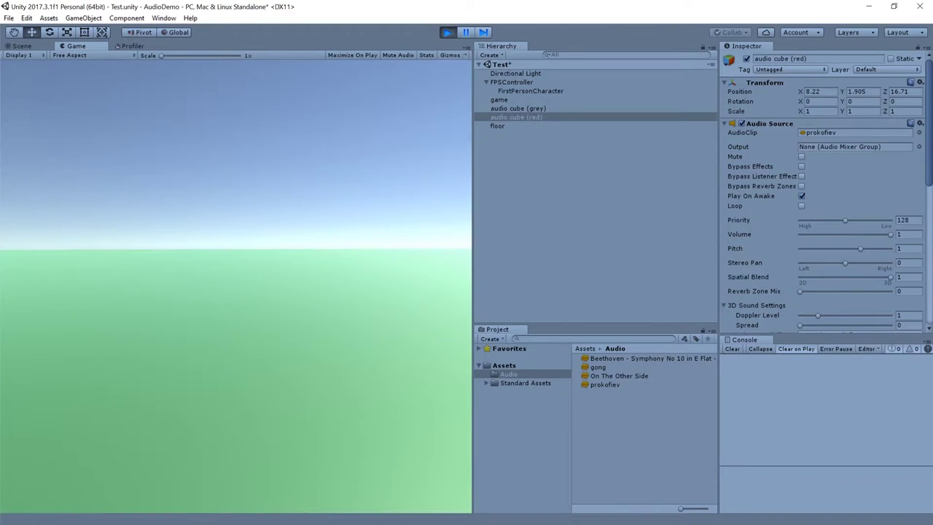
- Turn back and keep moving back and forth near the red cube, then release game control
key(w)
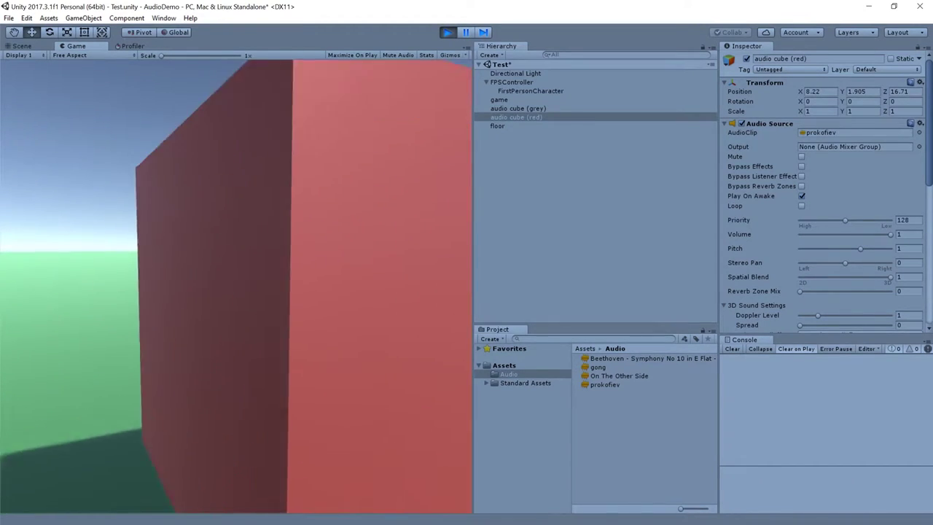
key(s)
key(s)
key(w)
key(s)
key(w)
key(s)
key(w)
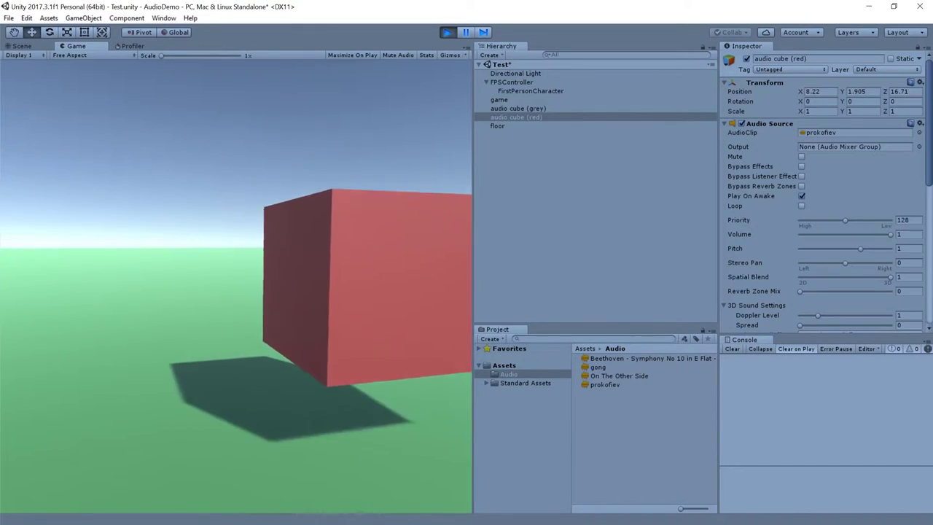
key(s)
key(w)
key(s)
key(w)
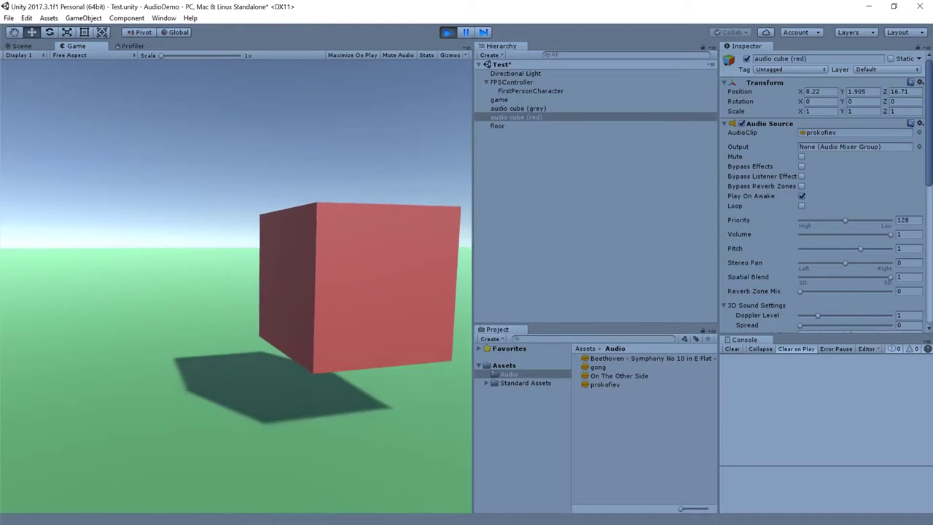
key(s)
key(w)
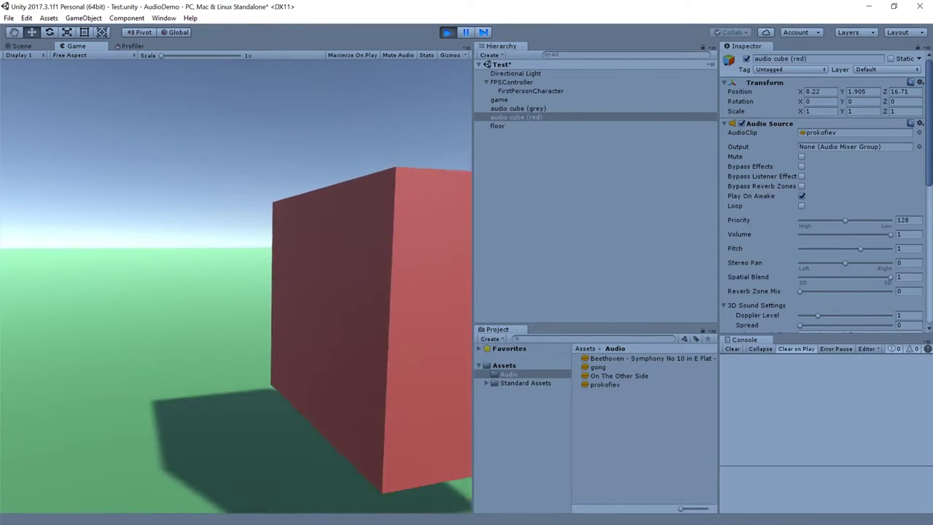
key(s)
key(w)
key(s)
key(w)
key(s)
key(s)
key(w)
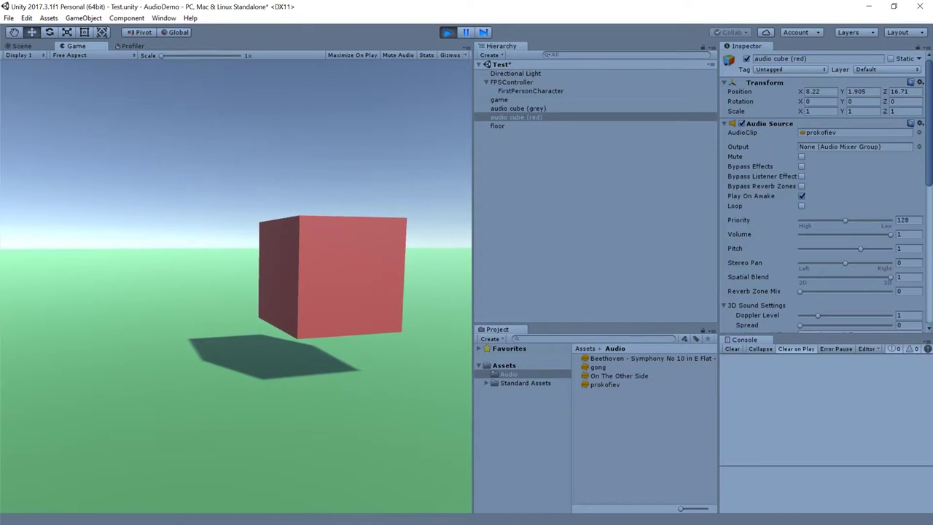
key(Escape)
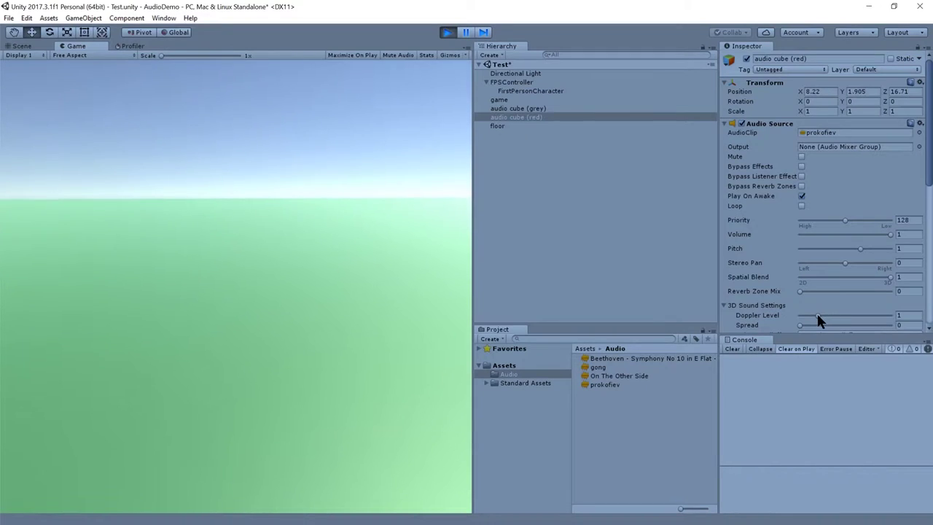
- Lower the red cube's Doppler Level to 0.49, then raise it to 2.56
drag(817, 316, 805, 317)
drag(805, 316, 845, 316)
click(351, 260)
- Walk back and forth past the red cube to hear the Doppler effect, then release game control
key(w)
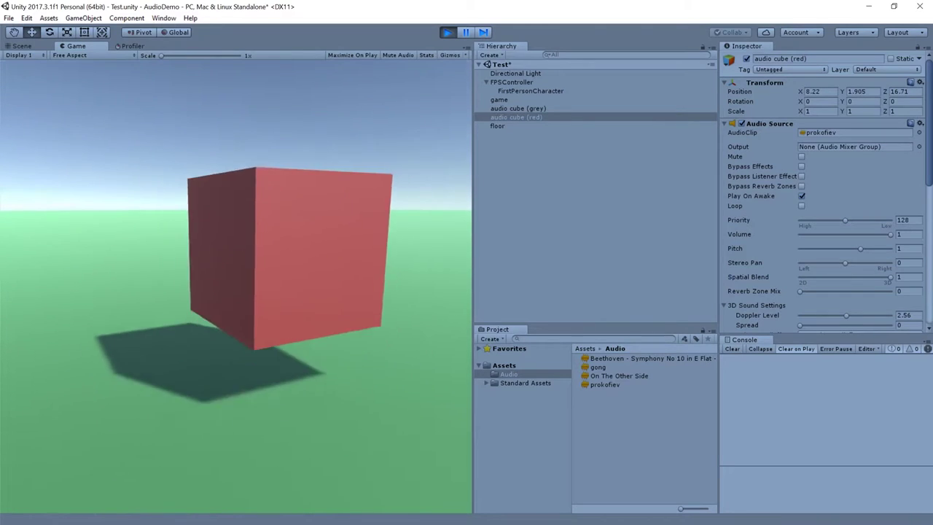
key(s)
key(w)
key(s)
key(w)
key(s)
key(w)
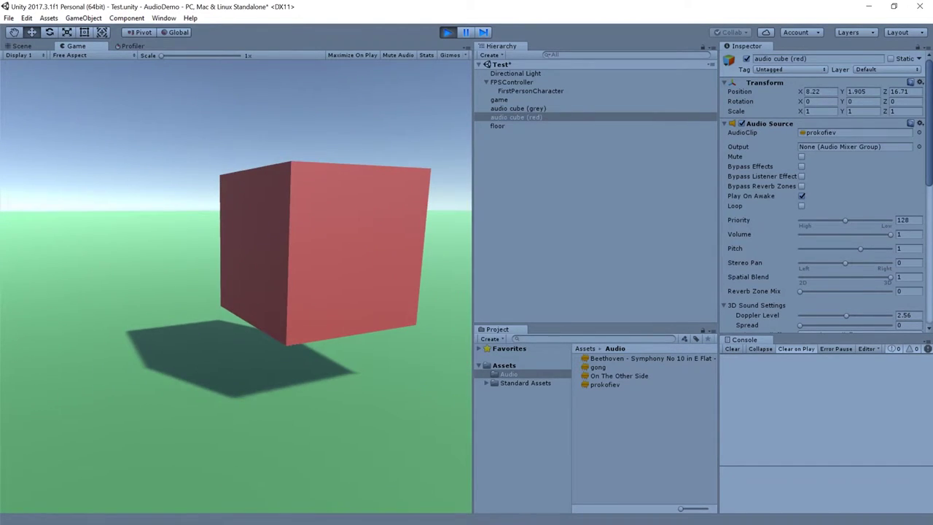
key(Escape)
scroll(854, 213, down, 6)
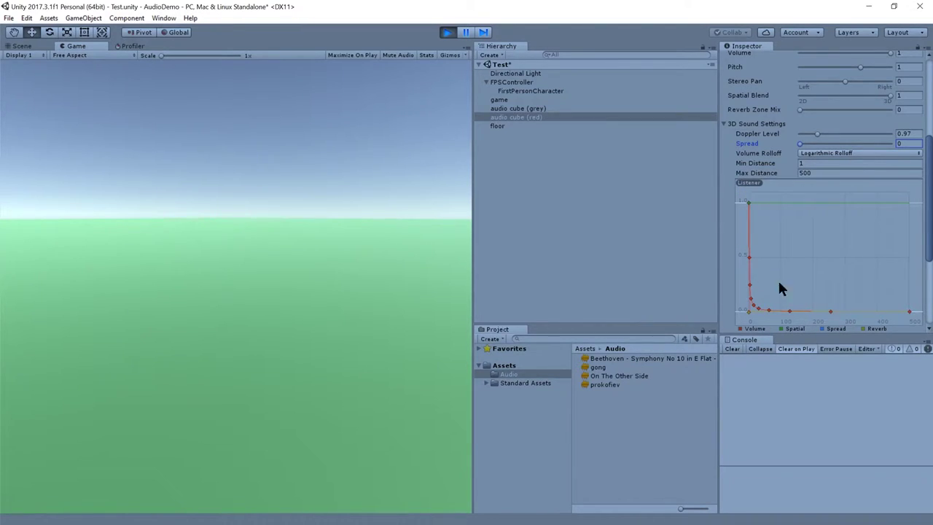
- Walk toward the red cube, then set its Volume Rolloff to Linear Rolloff
click(375, 244)
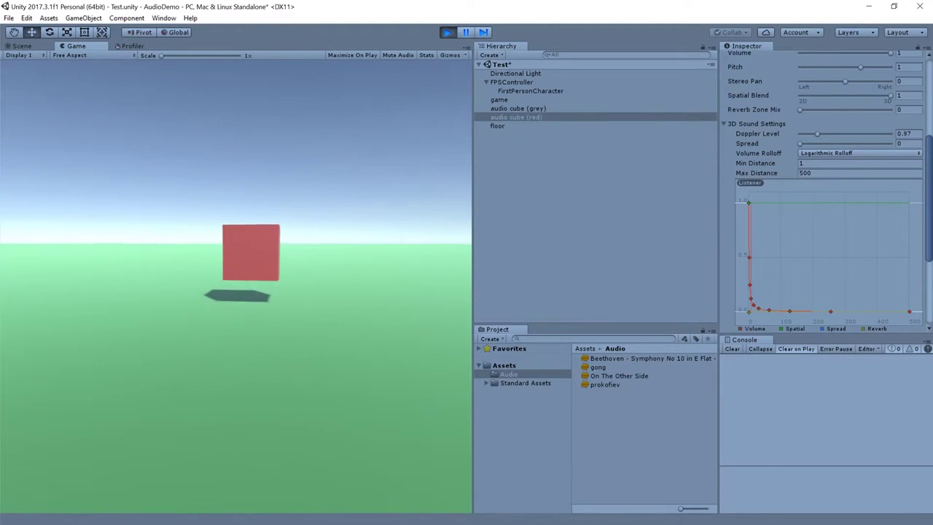
key(w)
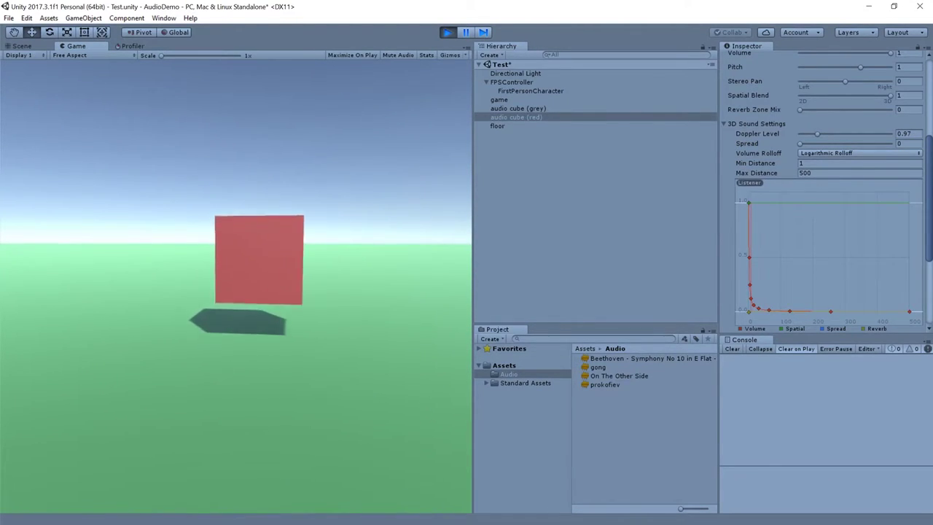
key(Escape)
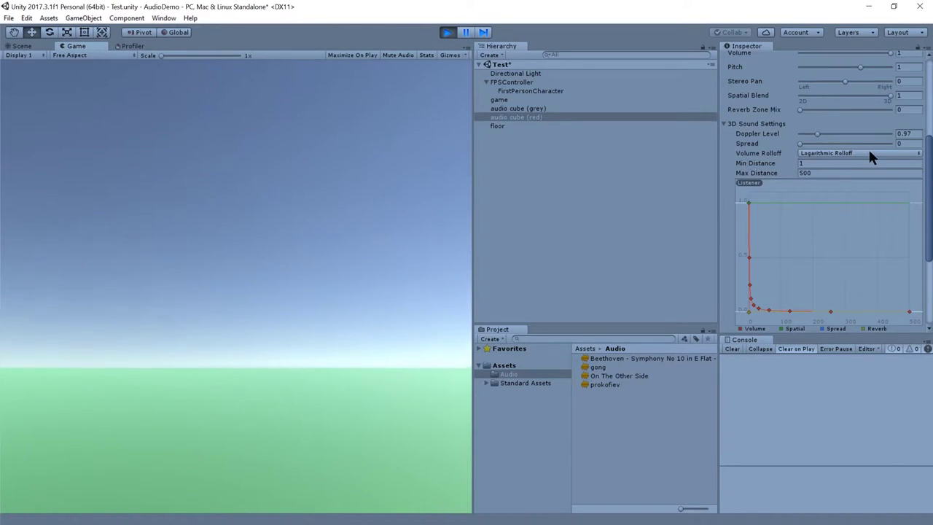
click(865, 153)
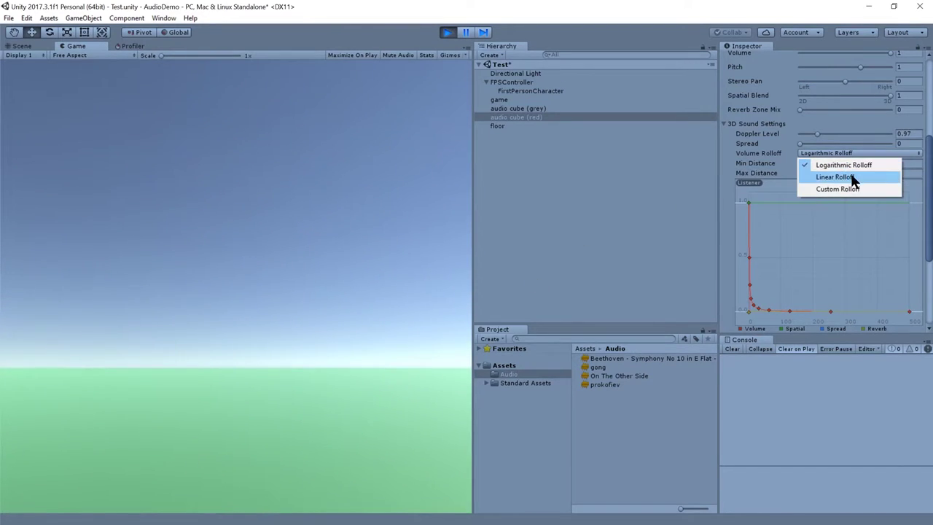
click(835, 177)
- Walk away from and back toward the red cube to hear the linear falloff
click(376, 258)
key(w)
key(s)
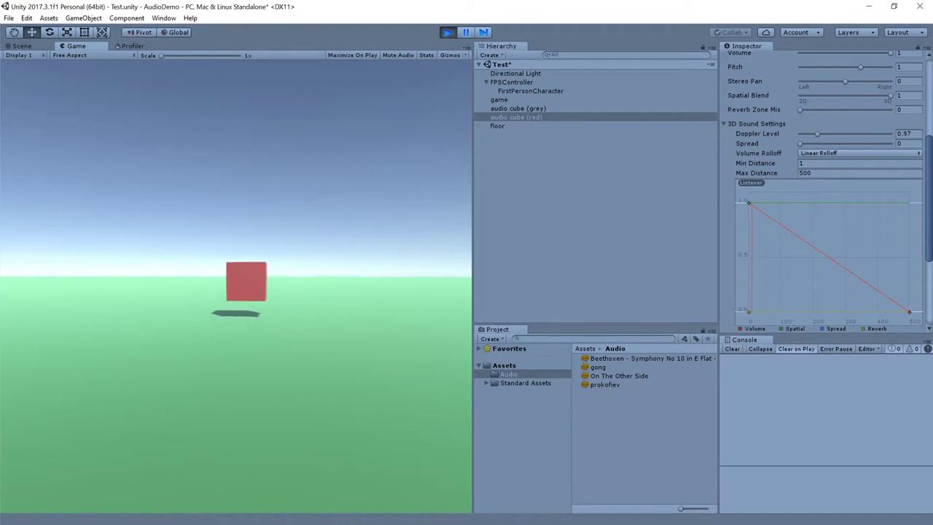
key(s)
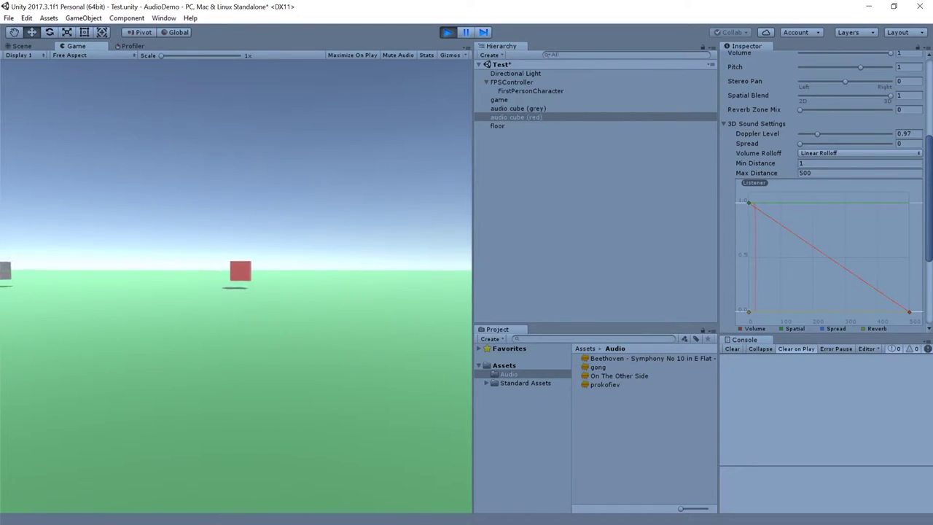
key(s)
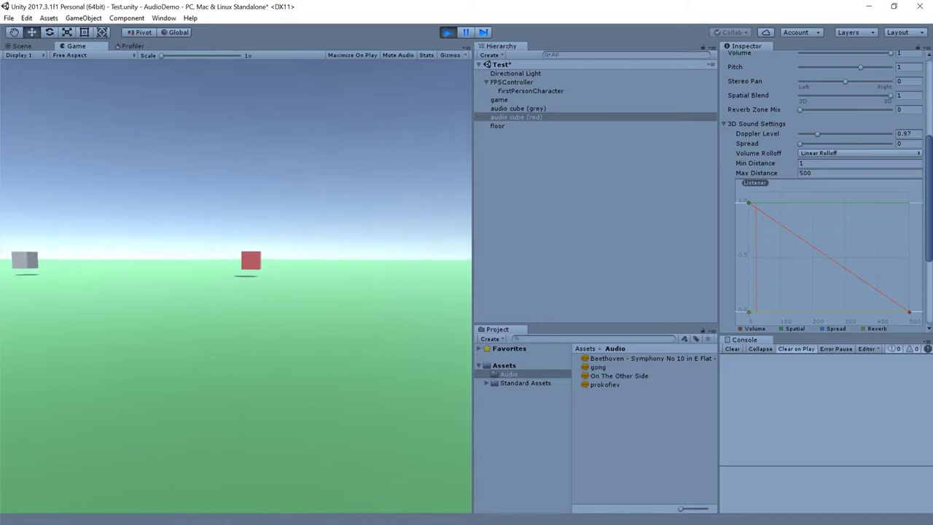
key(w)
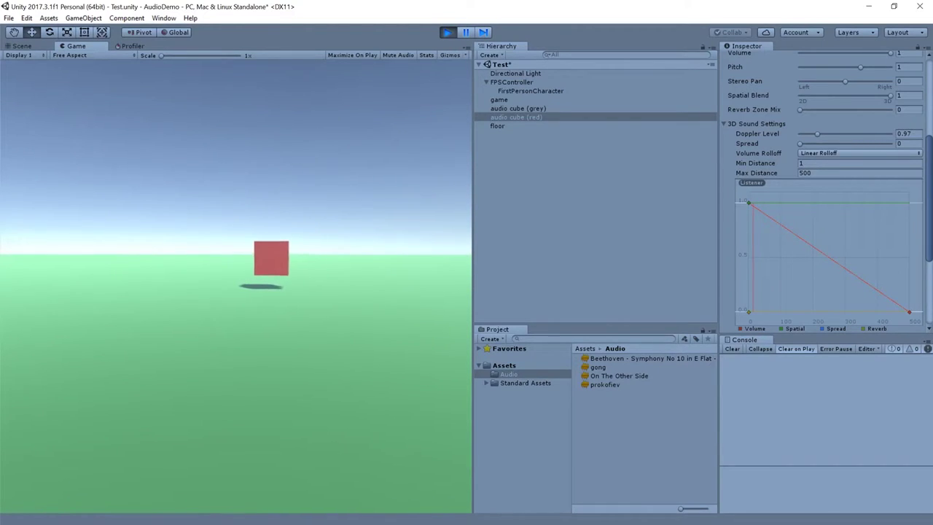
key(Escape)
- Switch Volume Rolloff to Custom Rolloff, drag two curve keys, and walk toward the cube
click(865, 152)
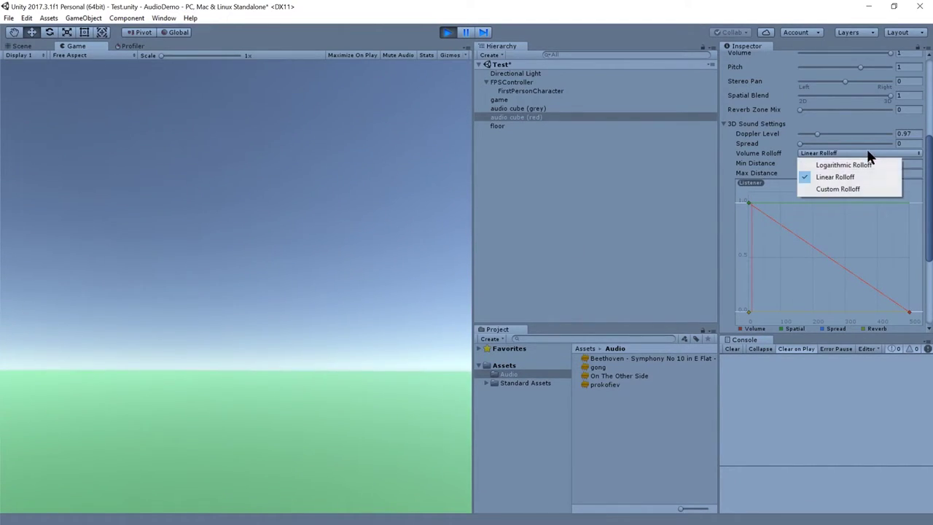
click(831, 190)
drag(814, 261, 826, 238)
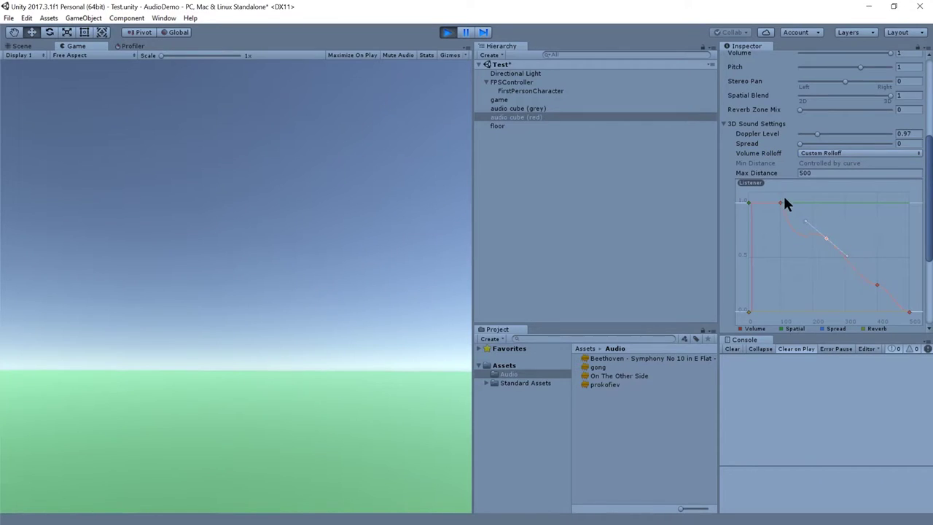
drag(779, 201, 777, 220)
key(w)
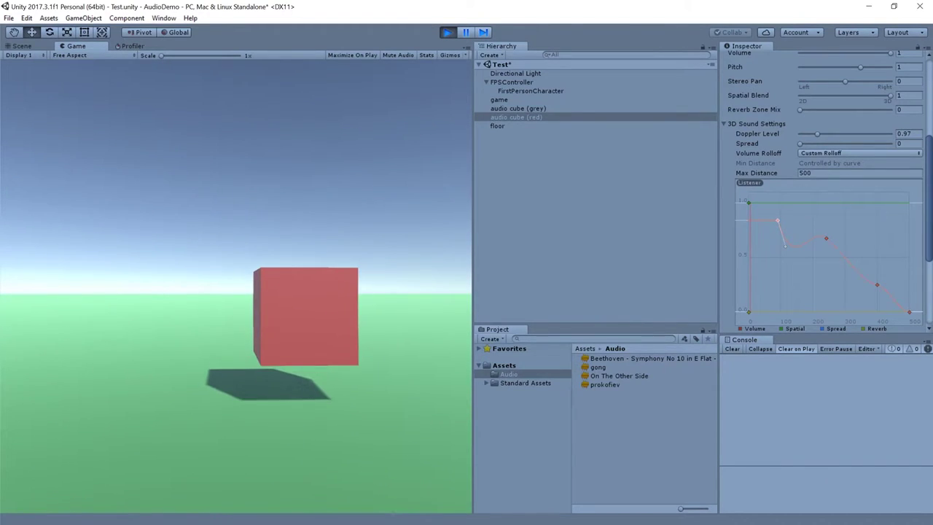
- Stop Play mode and toggle Loop and Mute on the red cube's Audio Source
click(447, 32)
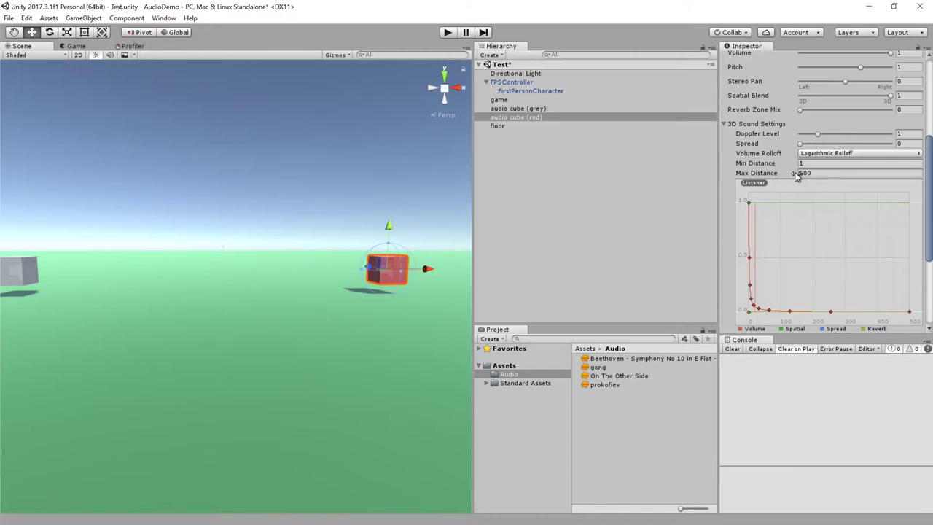
scroll(838, 182, up, 5)
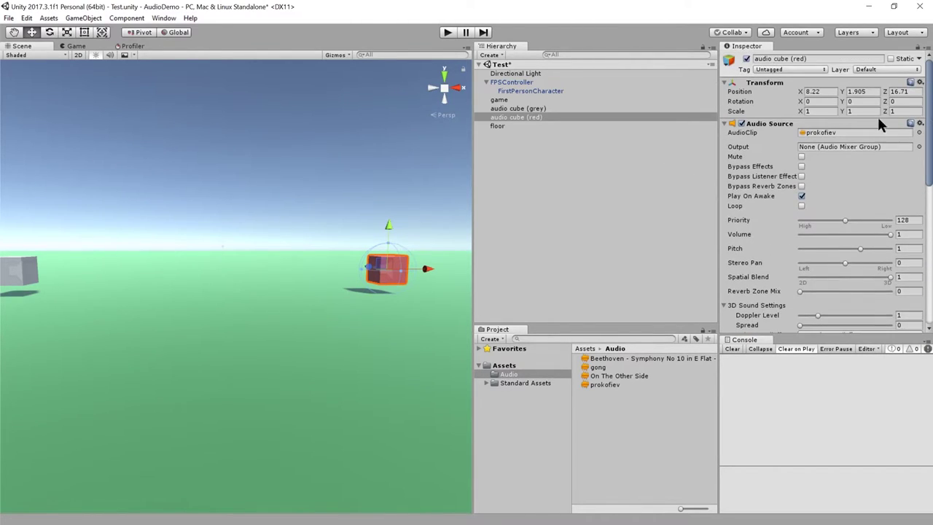
click(801, 207)
click(801, 157)
- Lower the red cube's Priority to 125 and its Pitch to 0.71
mouse_move(844, 219)
mouse_down()
mouse_move(792, 220)
mouse_move(868, 223)
mouse_move(796, 224)
mouse_move(841, 221)
mouse_up()
click(774, 234)
key(Tab)
drag(861, 250, 856, 251)
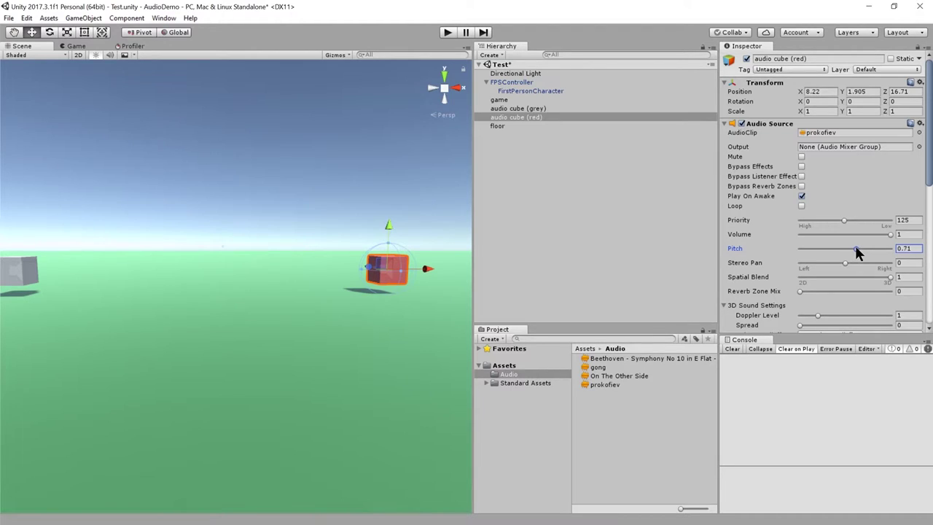
- Play the scene, walk up beside the red cube, and drag Stereo Pan fully left to -1
click(448, 33)
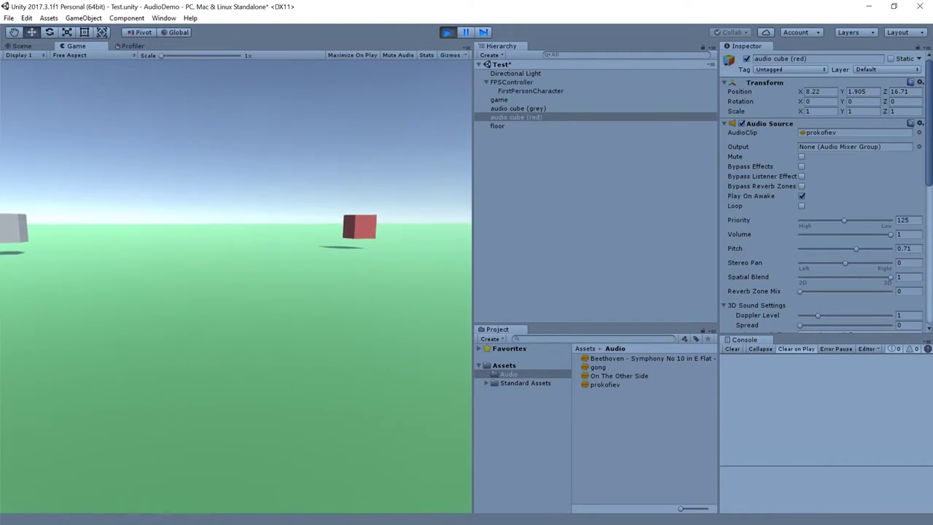
key(w)
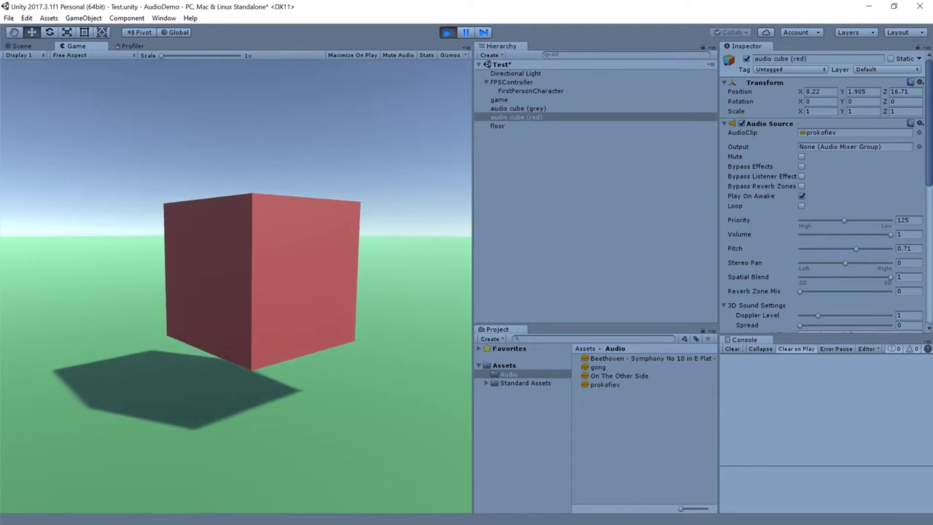
key(w)
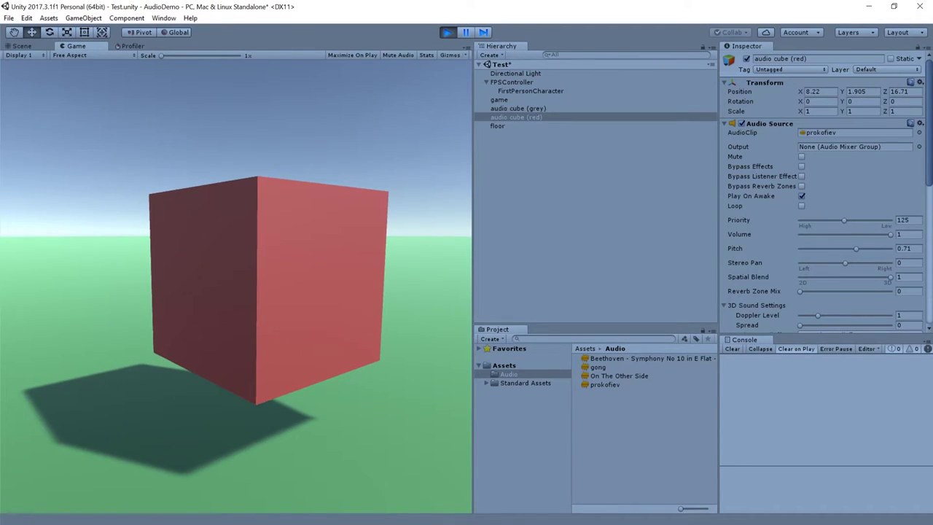
key(a)
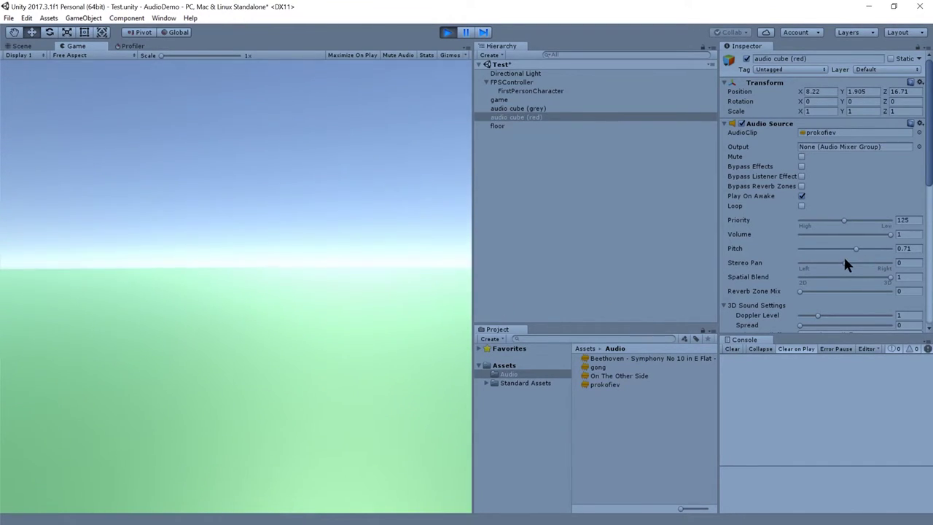
drag(844, 260, 799, 260)
- Pan the red cube's sound back right to 0.33, then view the prokofiev clip's import settings
click(406, 237)
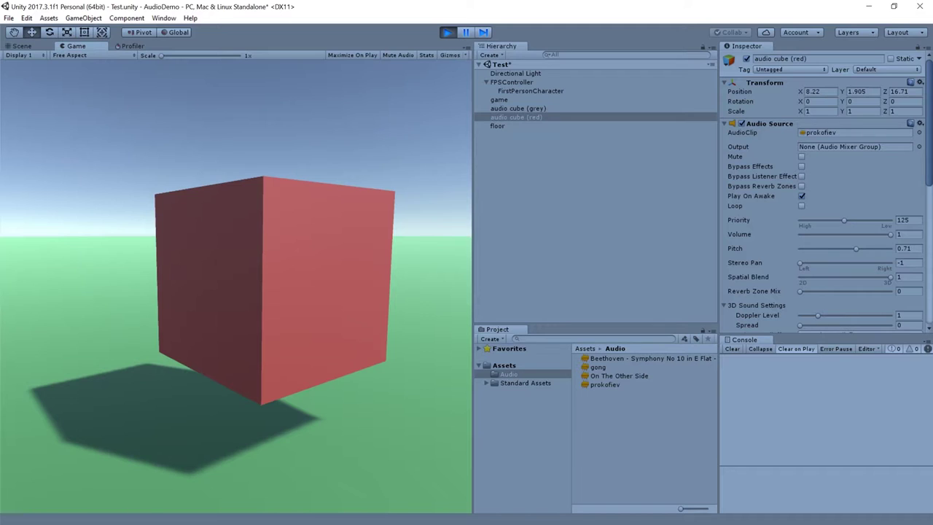
key(Escape)
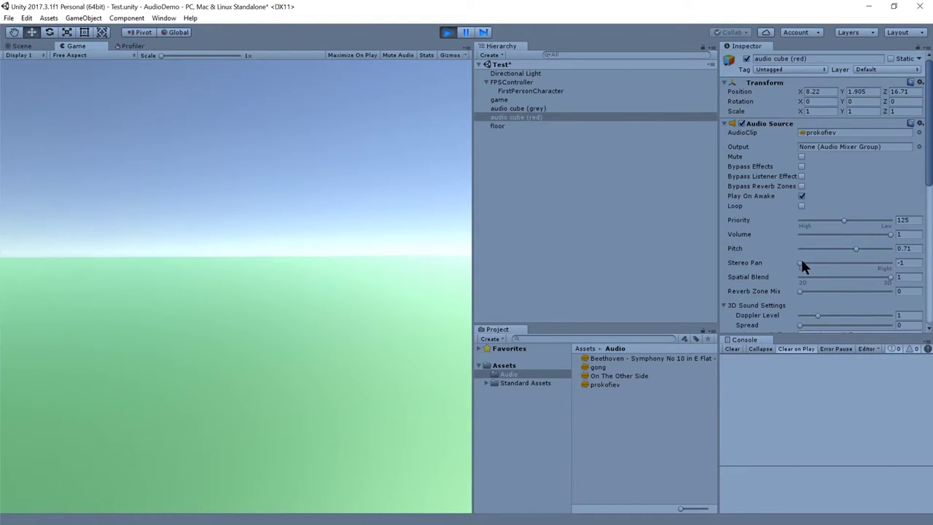
drag(801, 263, 860, 262)
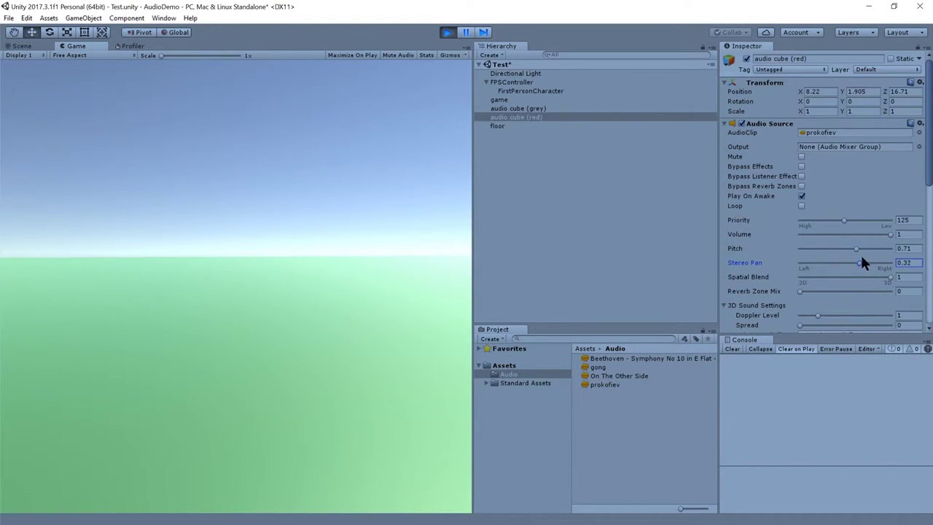
click(601, 385)
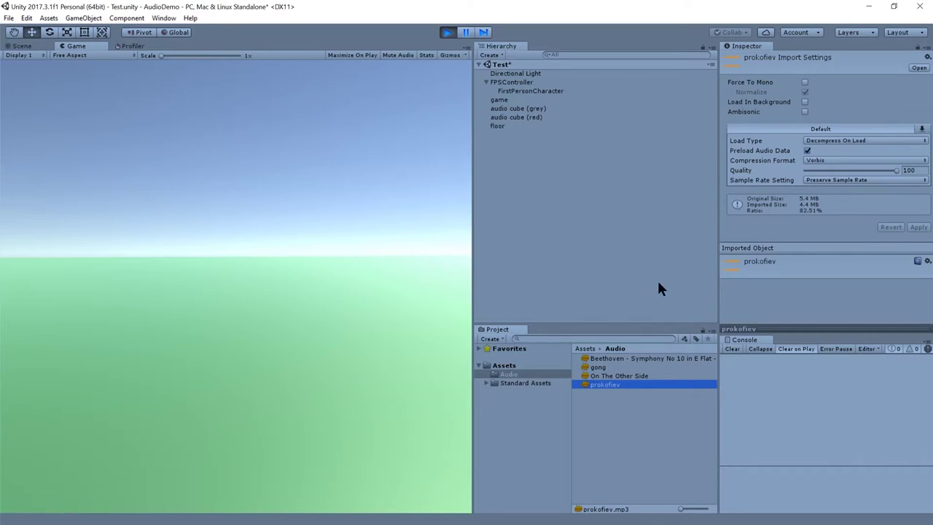
- Stop Play mode, drag the red cube's Spatial Blend to 0, and play the scene again
click(537, 117)
key(ctrl+p)
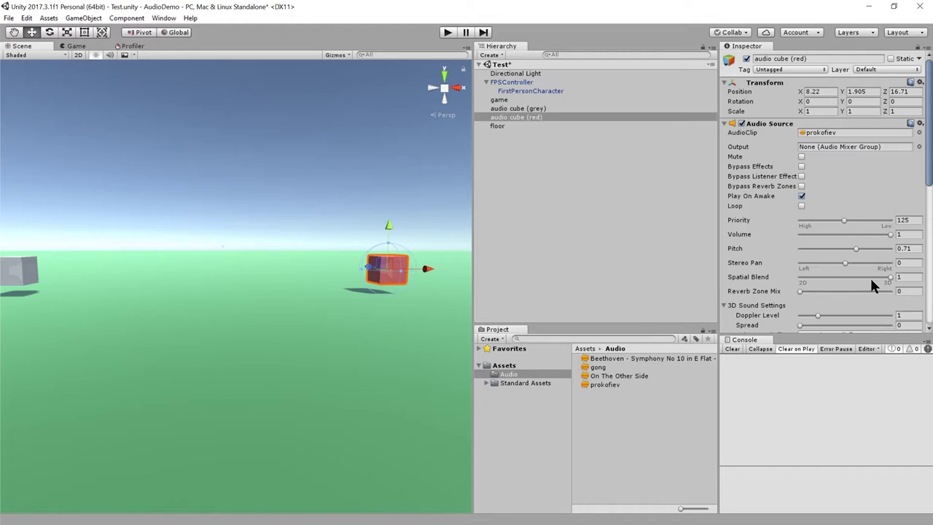
drag(812, 278, 794, 278)
click(447, 33)
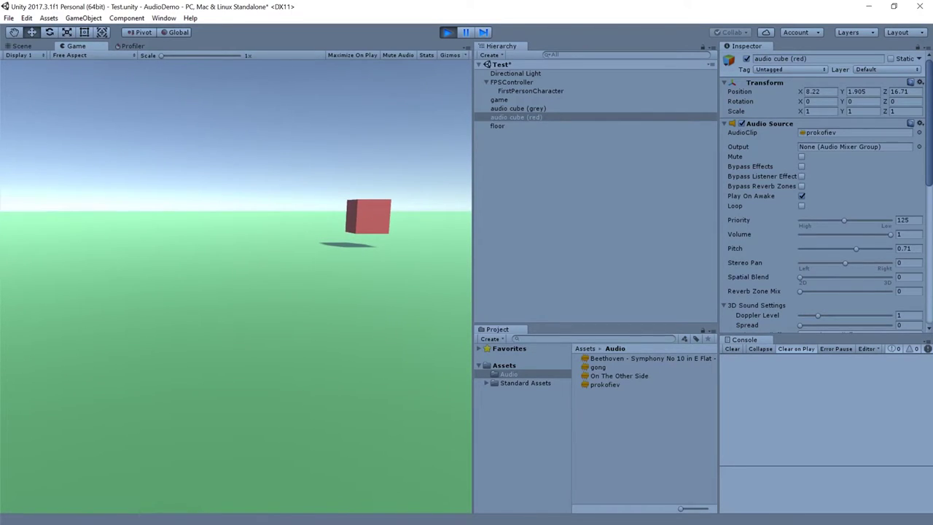
- Stop play mode and set the red cube's Spatial Blend to about 0.555
key(ctrl+p)
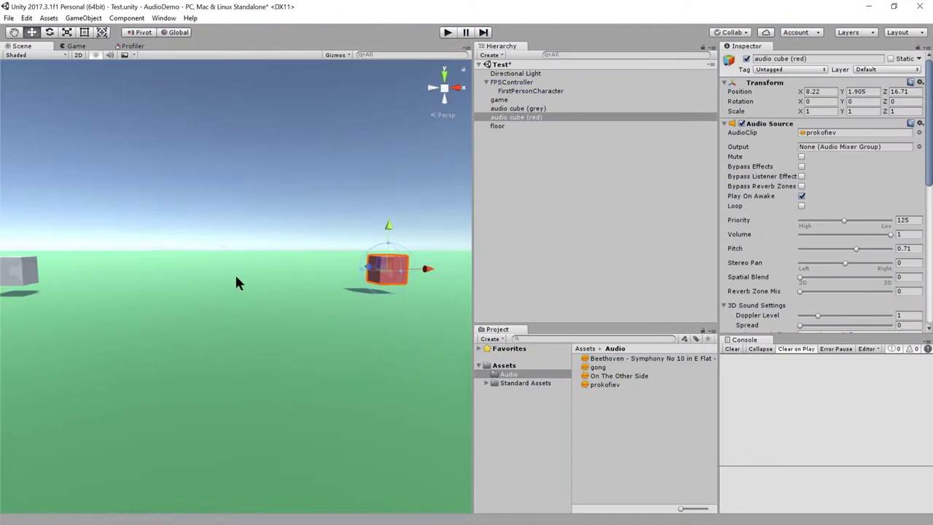
mouse_move(802, 277)
mouse_down()
mouse_move(865, 276)
mouse_move(797, 275)
mouse_up()
mouse_move(794, 277)
drag(799, 277, 849, 284)
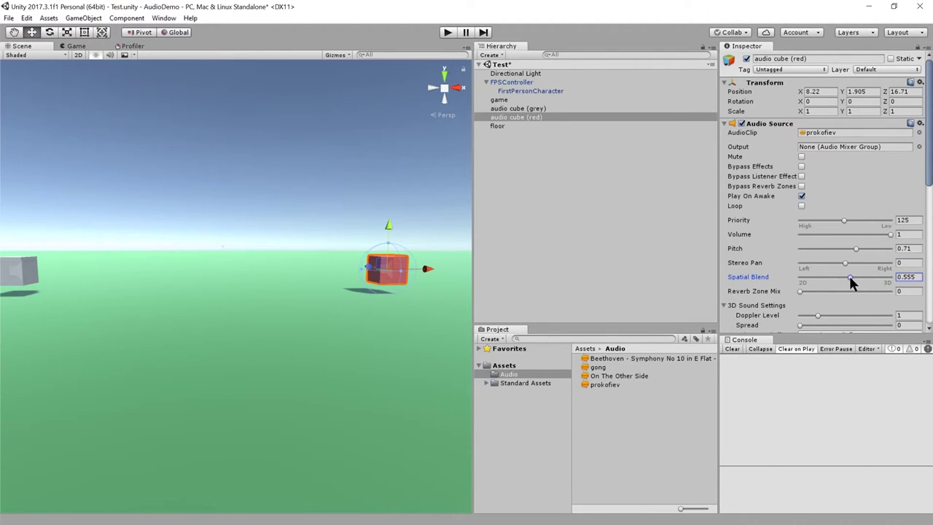
- Reset the red cube's Pitch to 1
click(913, 248)
text(1)
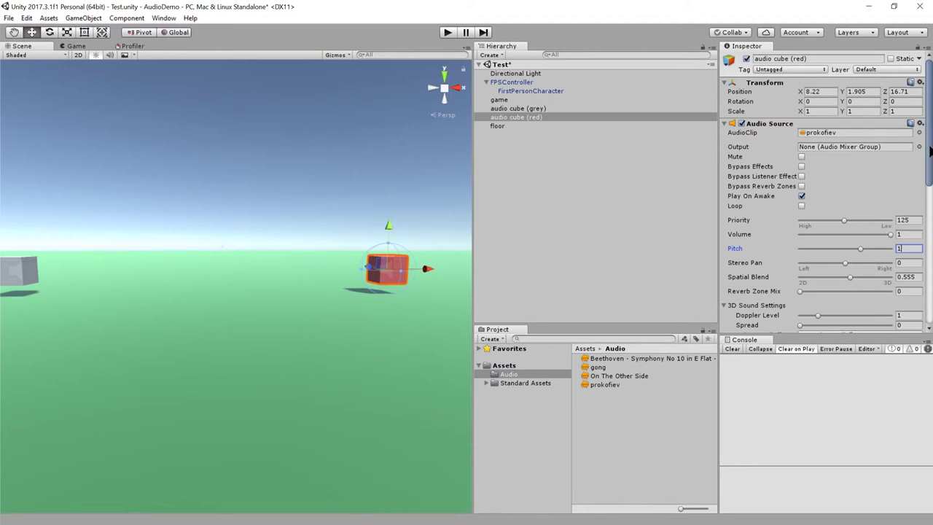
drag(929, 153, 920, 131)
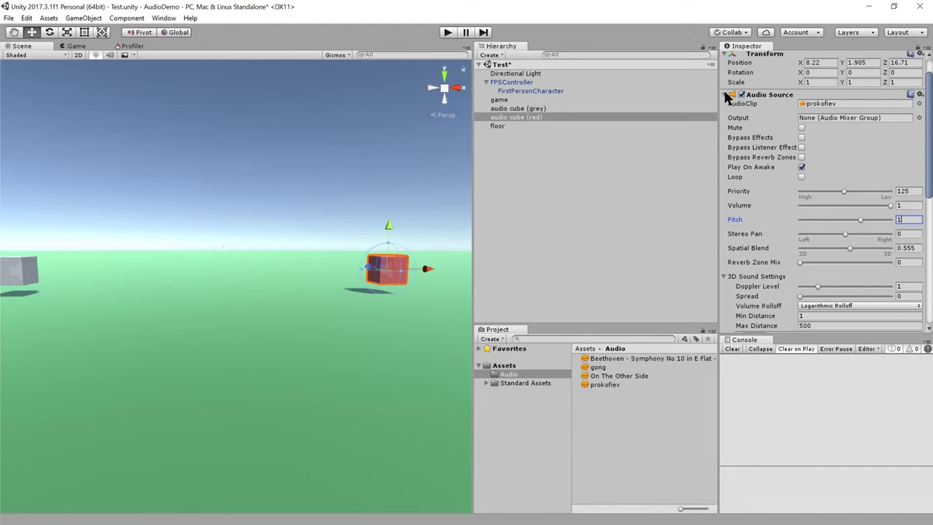
scroll(732, 131, down, 1)
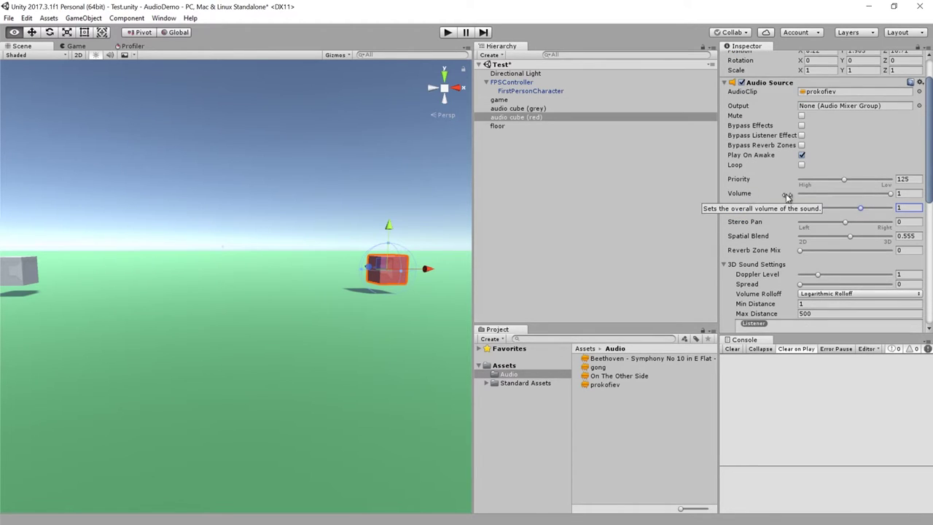
- In unity notes.txt, read the .volume, .mute, .time and .timeSamples notes and select the timeSamples description
key(alt+Tab)
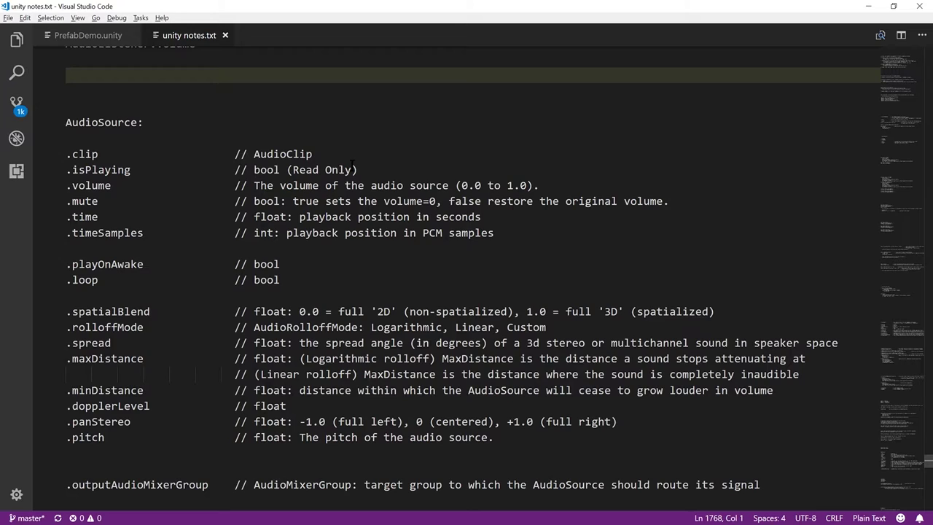
click(122, 184)
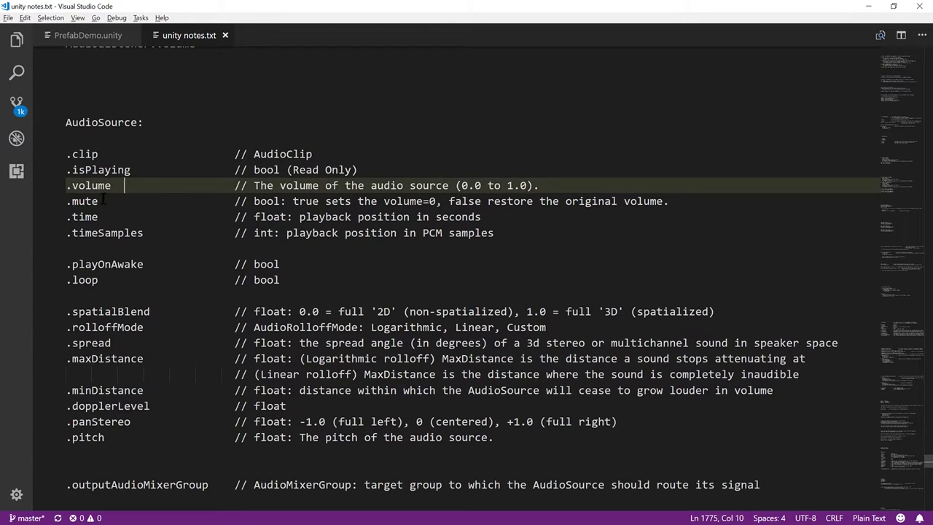
click(106, 200)
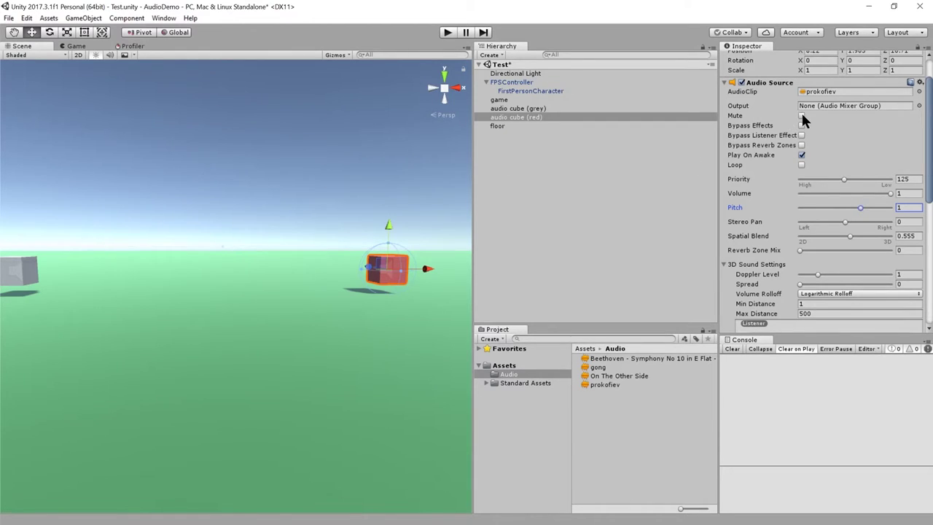
click(802, 115)
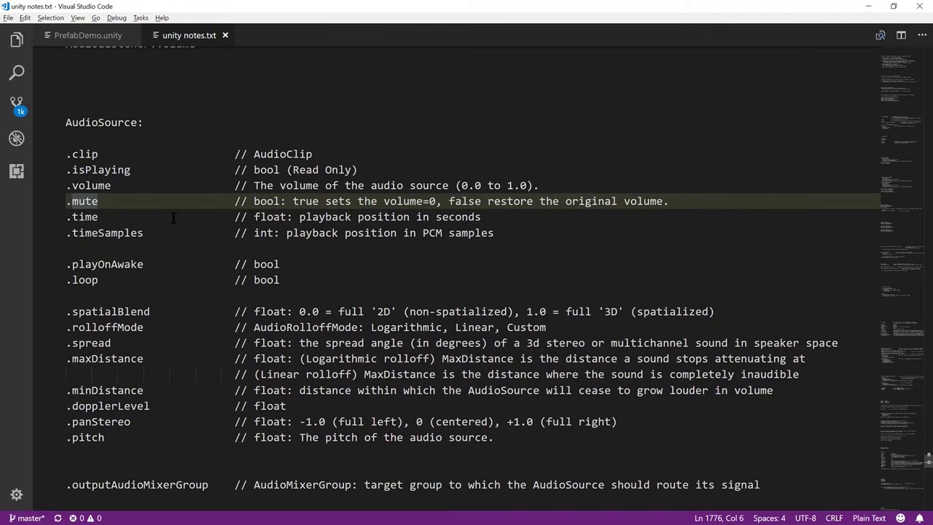
key(Down)
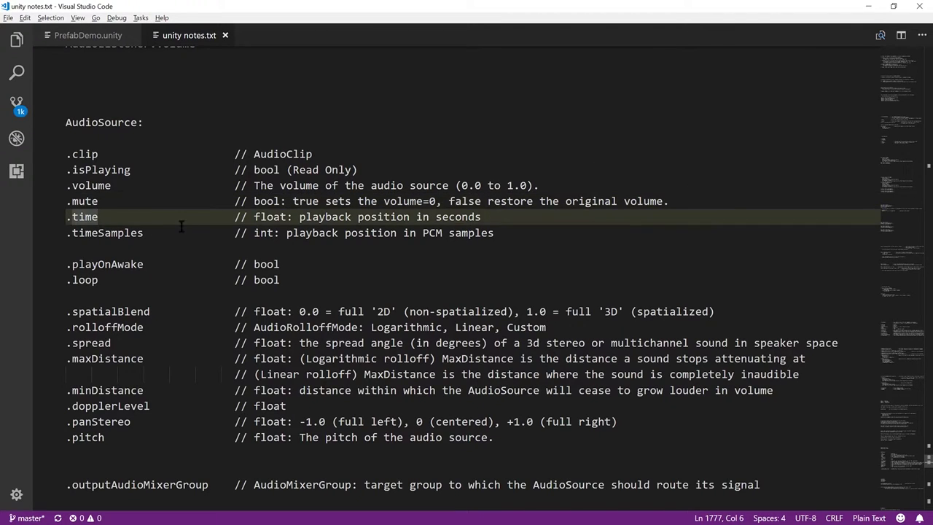
click(163, 231)
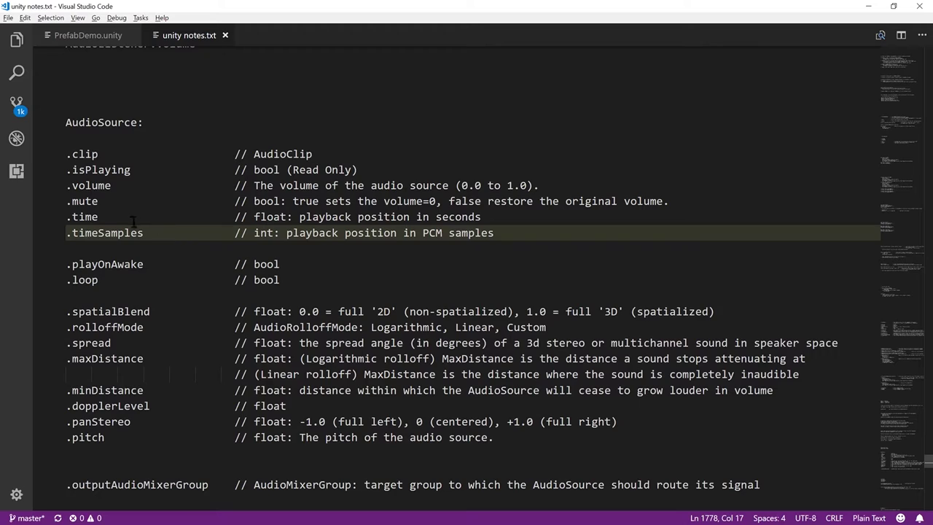
click(132, 221)
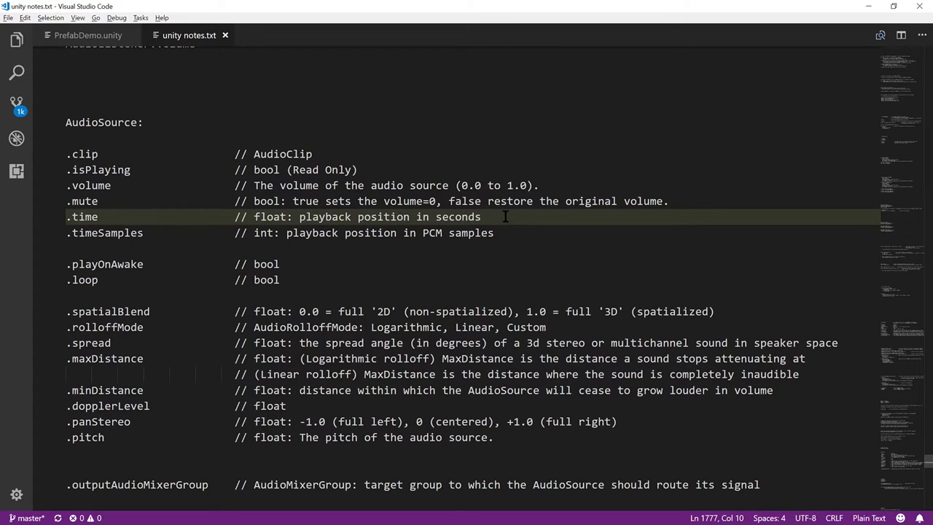
click(147, 233)
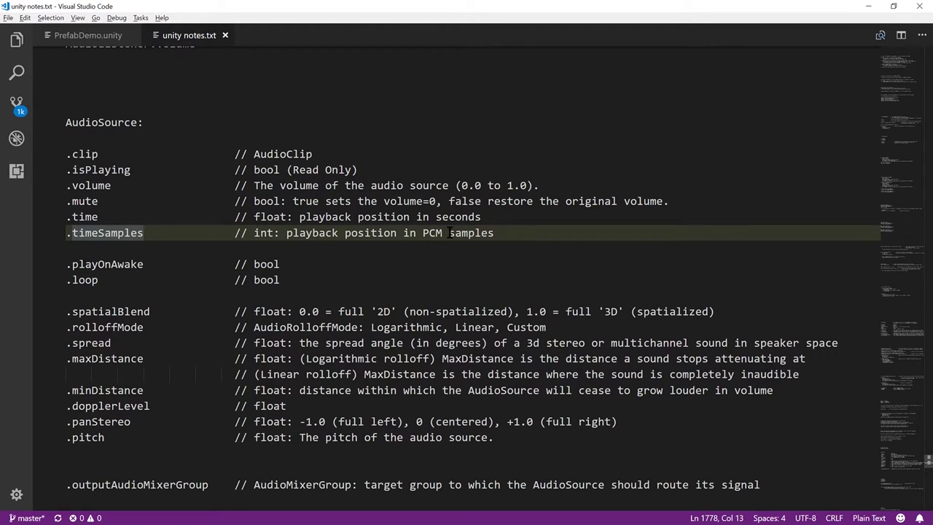
drag(493, 233, 253, 232)
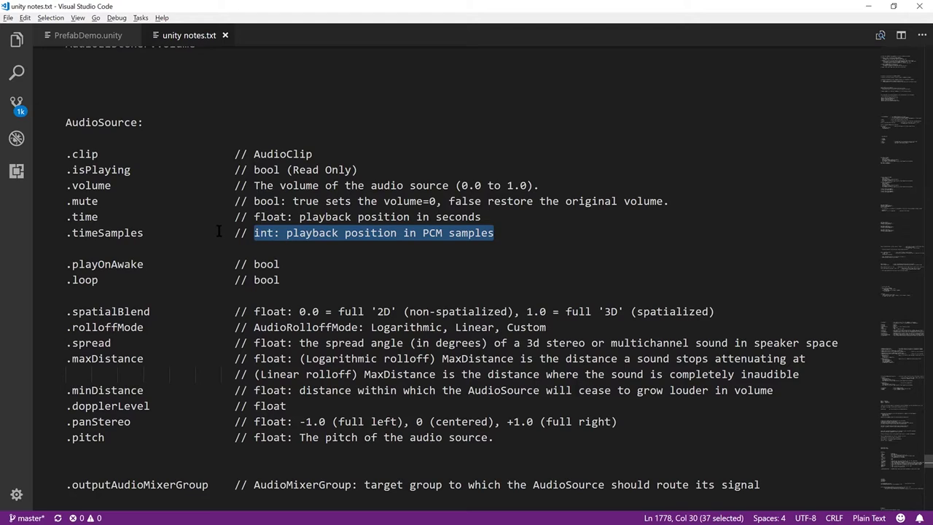
- Review the playOnAwake and loop notes, checking them against Unity's Audio Source Inspector
click(167, 280)
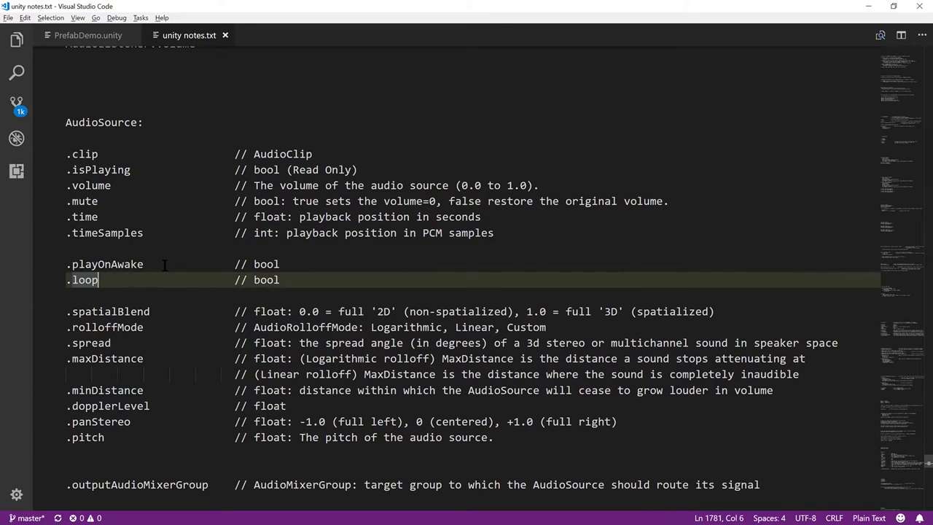
click(166, 264)
click(134, 280)
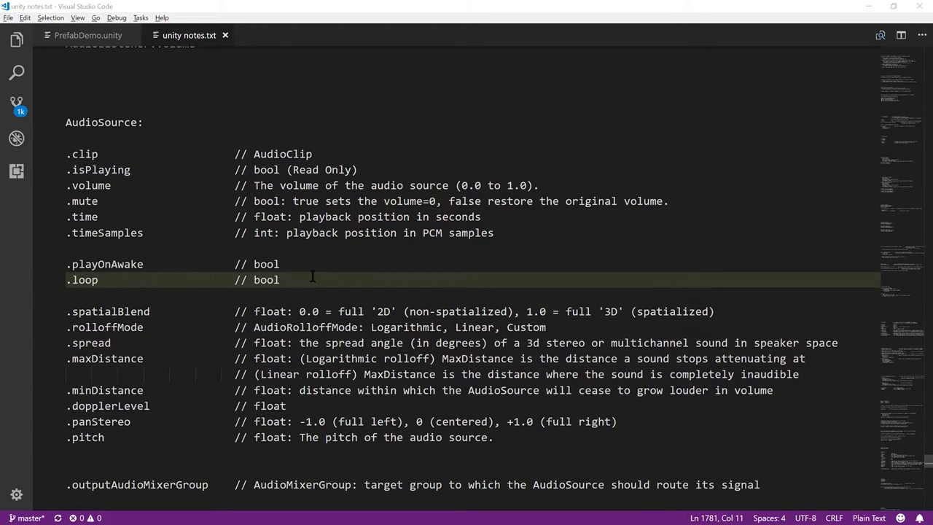
key(alt+Tab)
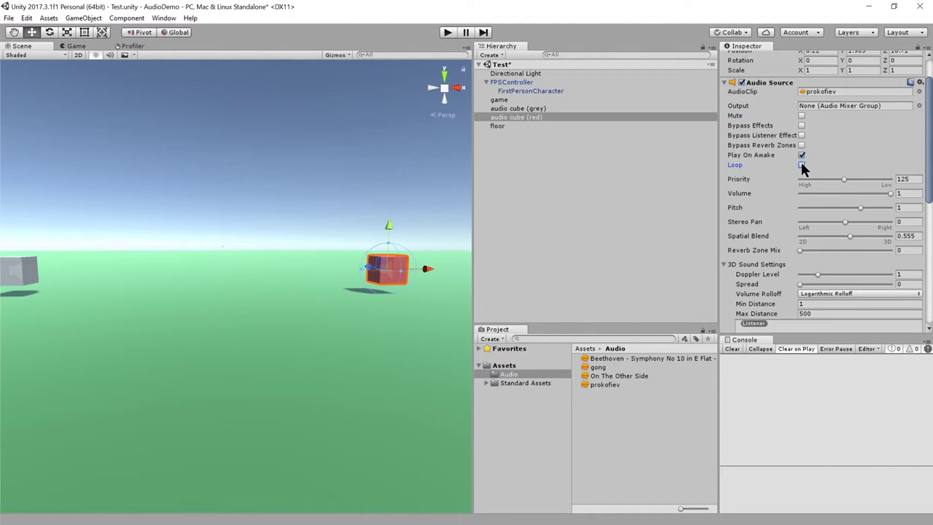
click(801, 155)
key(alt+Tab)
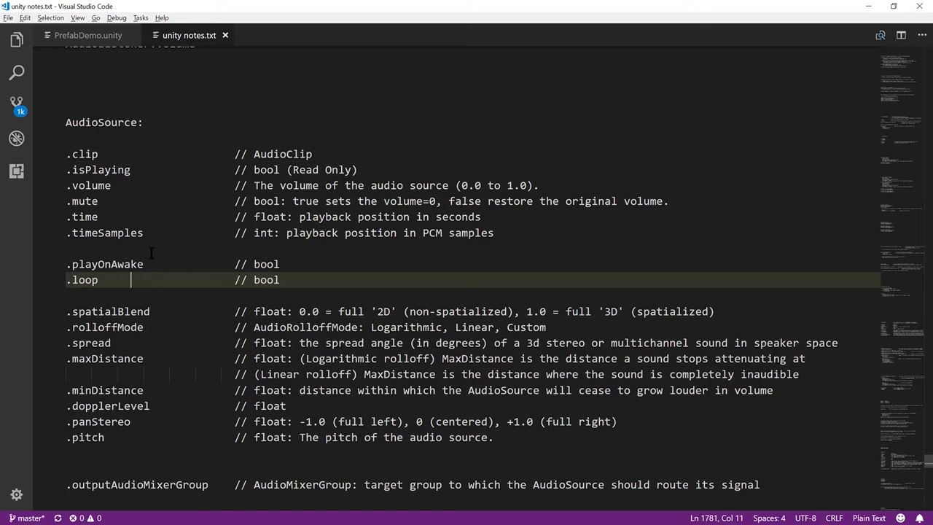
- Read the spatialBlend, rolloff and distance notes down to the pitch entry
scroll(150, 199, down, 3)
click(149, 184)
click(150, 199)
click(132, 214)
click(150, 229)
click(164, 262)
click(161, 279)
click(150, 294)
click(119, 309)
- Compare with the red cube's Audio Source, then read the outputAudioMixerGroup note
key(alt+Tab)
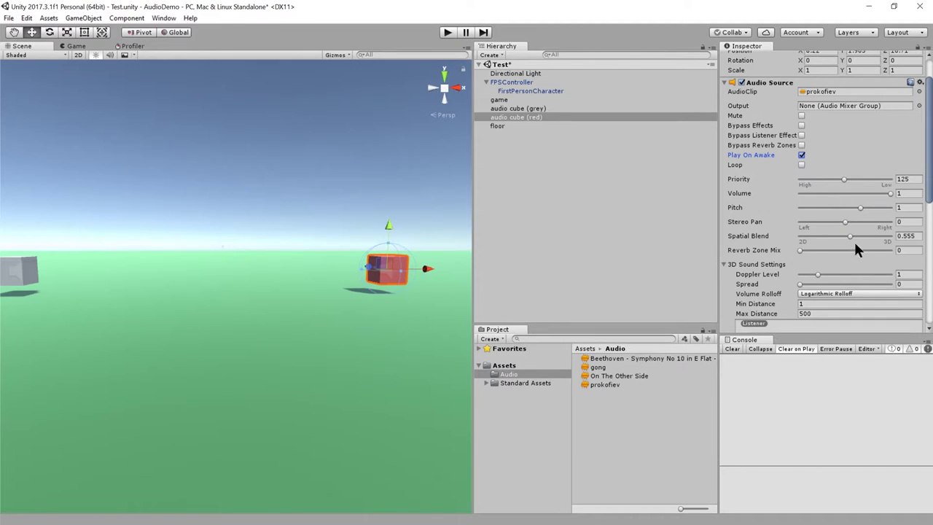
scroll(820, 231, down, 2)
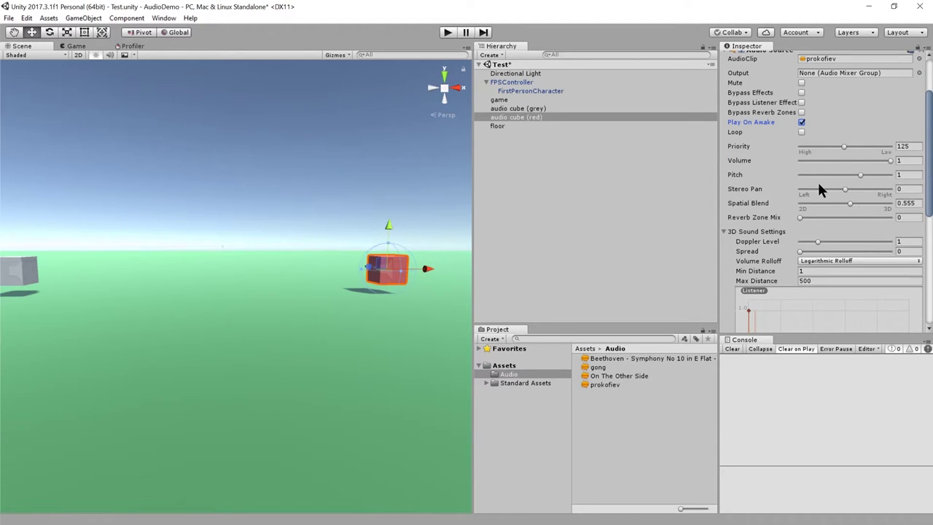
key(alt+Tab)
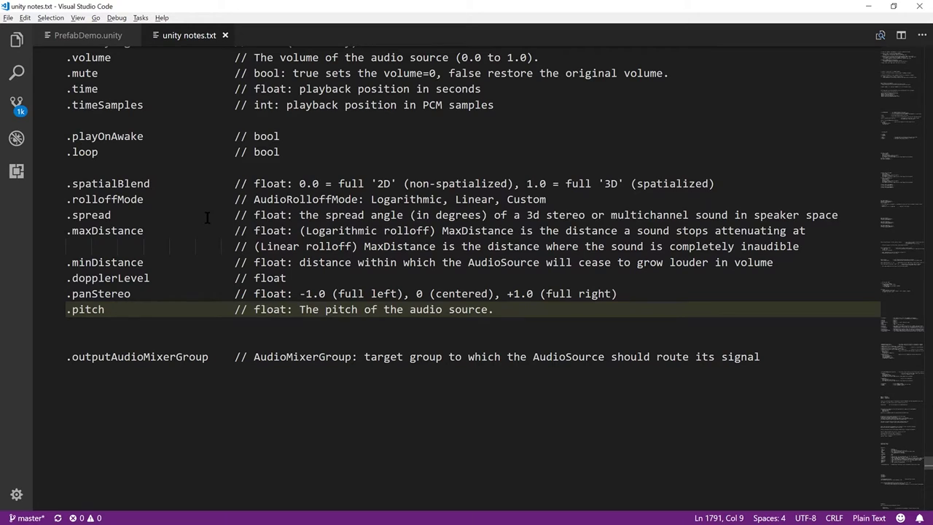
click(208, 230)
click(221, 358)
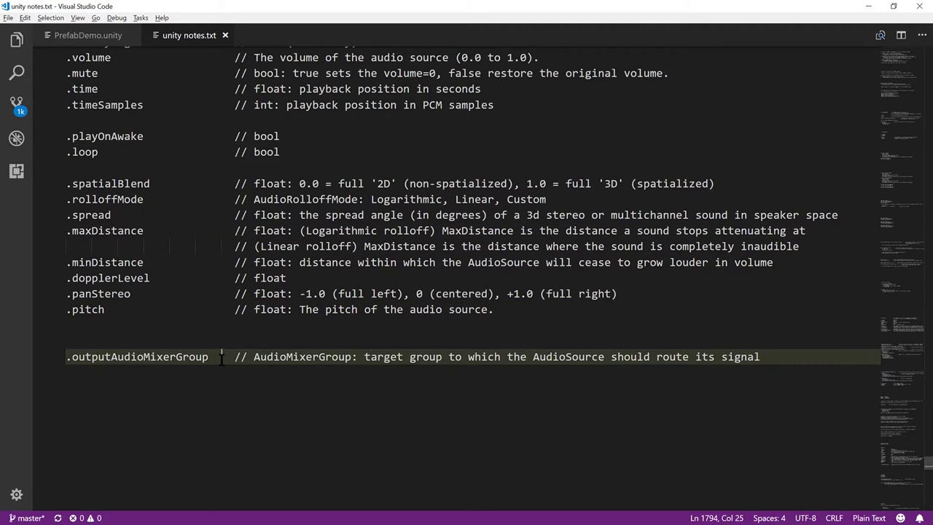
- Check the red cube's Audio Source Output picker, which lists no mixer groups yet
key(alt+Tab)
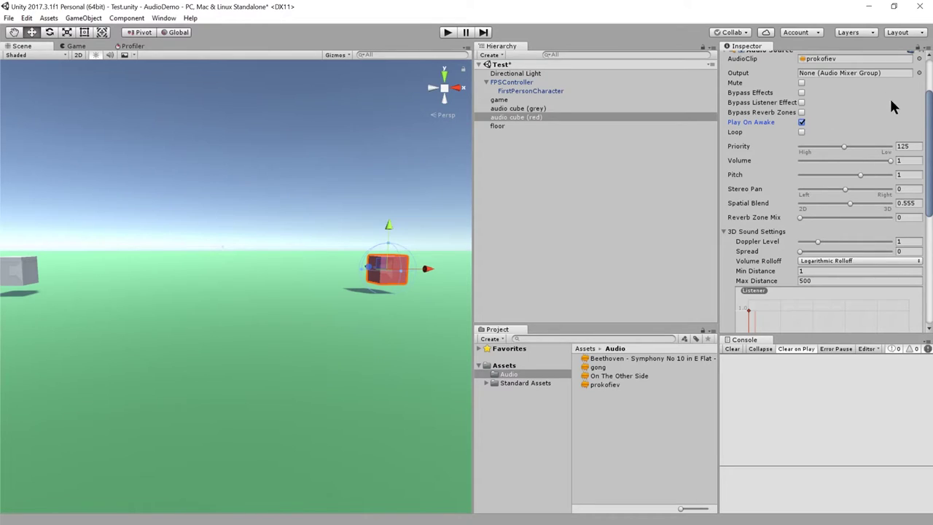
scroll(896, 111, up, 2)
click(919, 139)
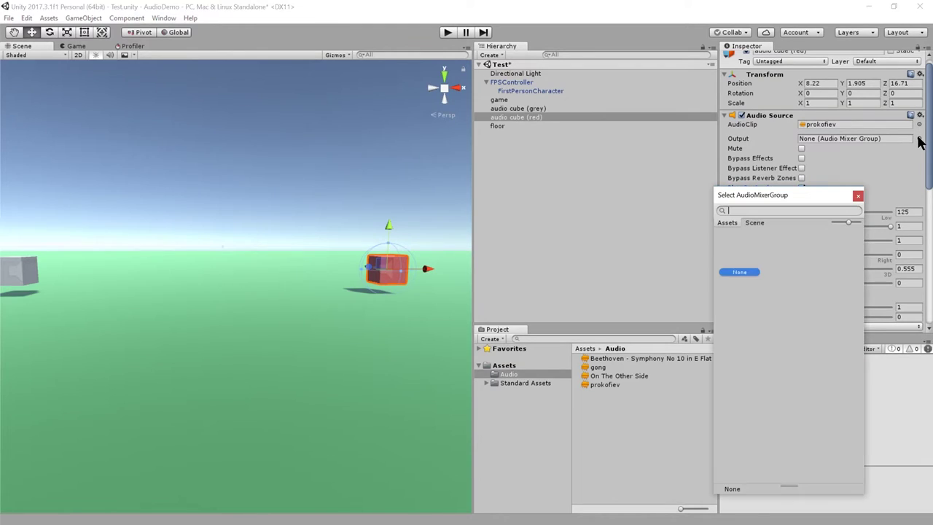
click(858, 195)
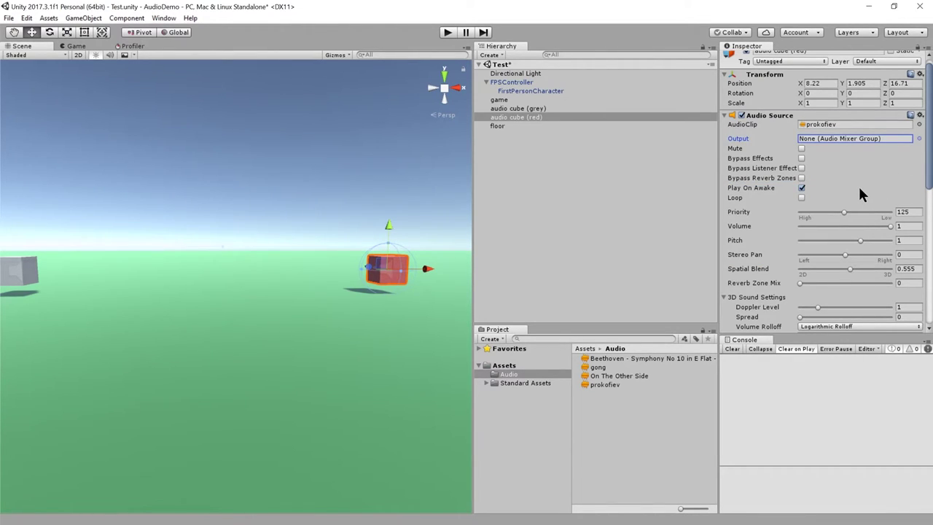
- Create an Audio Mixer named 'Mixer 1' in the Audio folder
click(612, 426)
right_click(612, 426)
mouse_move(679, 211)
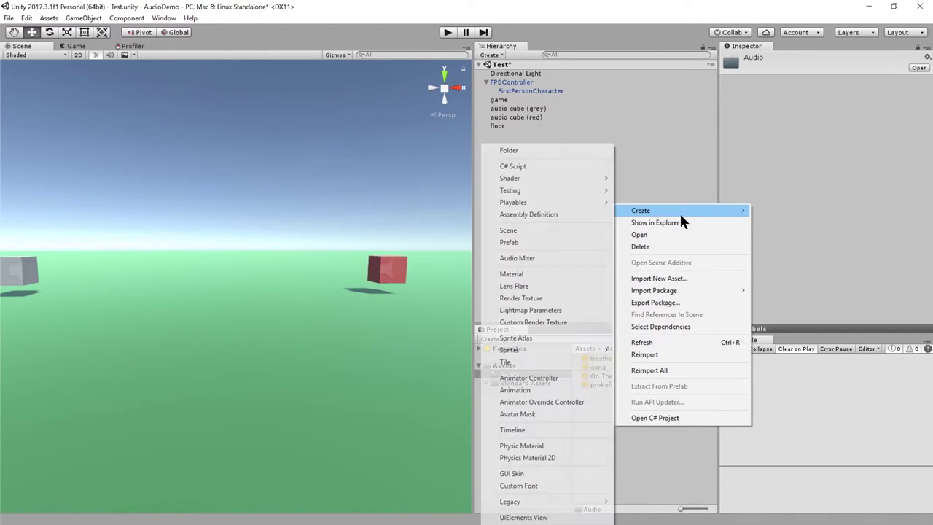
click(523, 256)
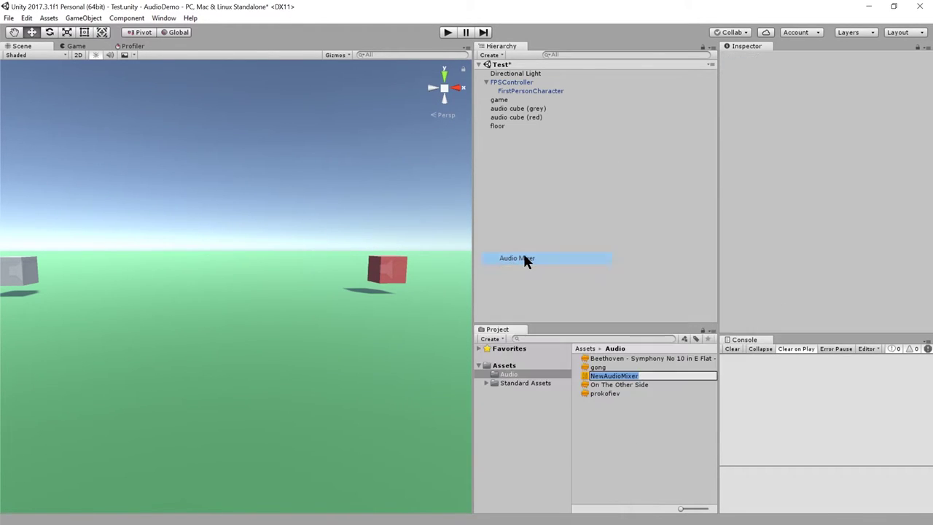
text(Mixer 1)
key(Return)
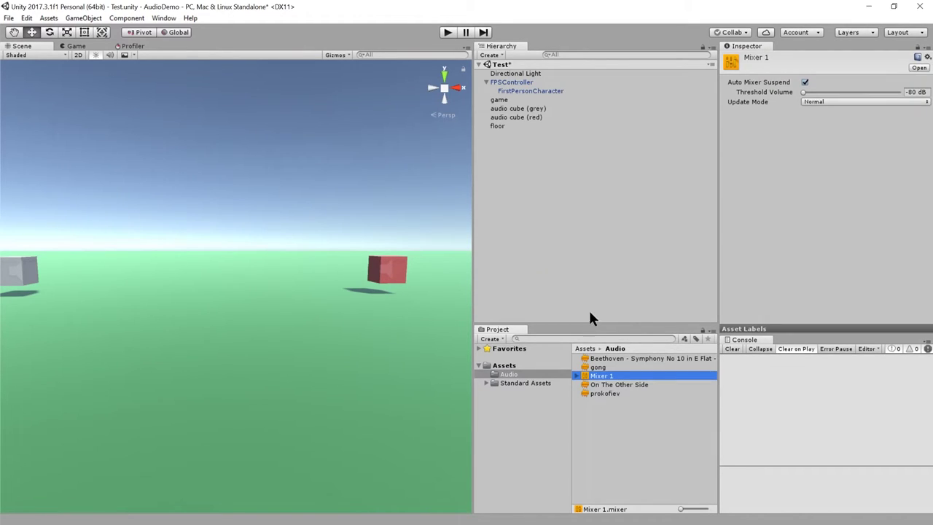
- Open Mixer 1 and dock the Audio Mixer window in the Scene view's large left panel
double_click(598, 375)
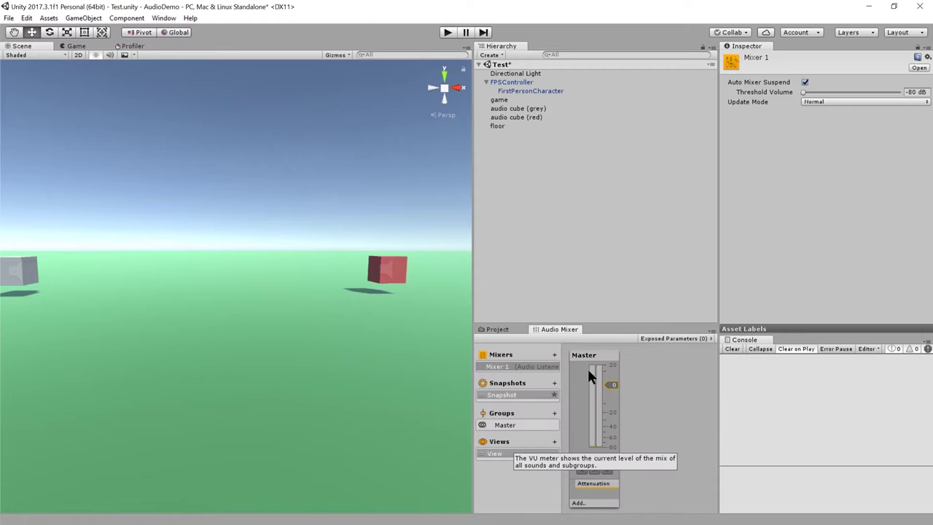
drag(550, 329, 163, 43)
click(164, 18)
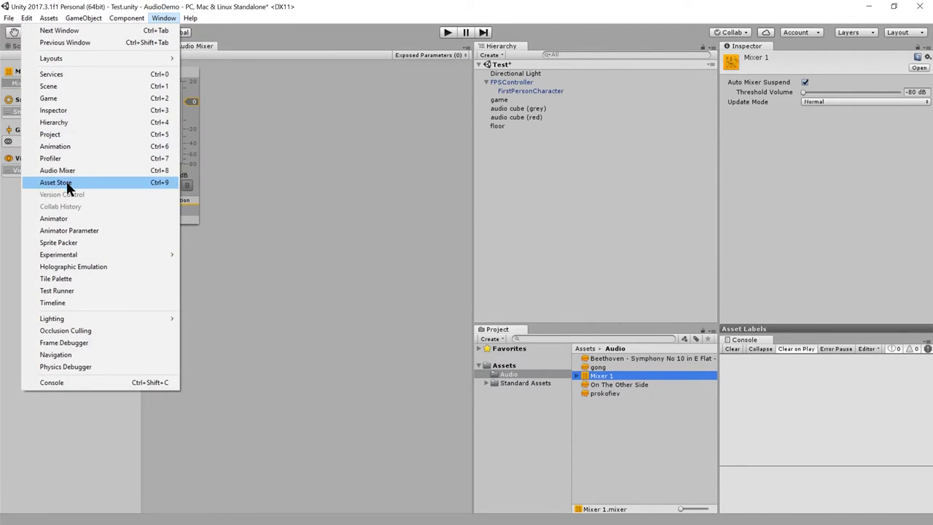
click(103, 169)
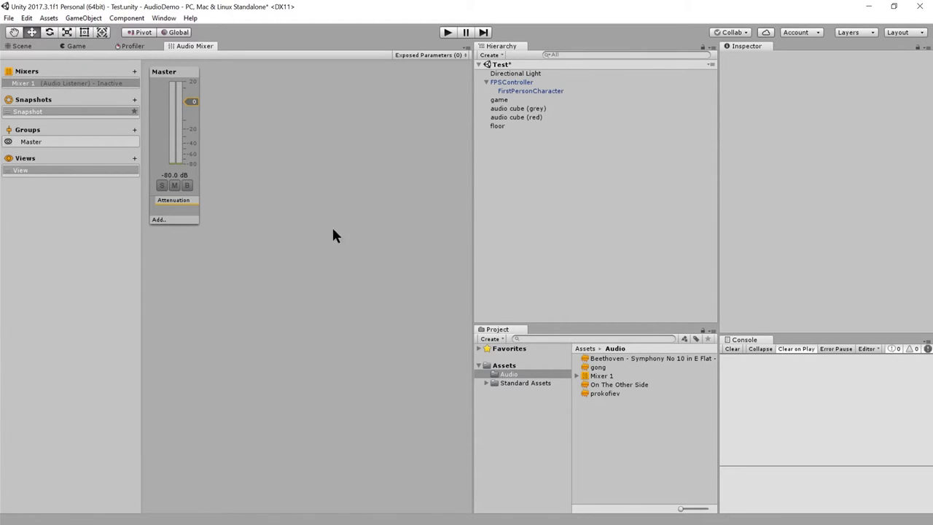
- Duplicate Mixer 1 into 'Mixer 2', then select Mixer 2's Master group
click(599, 374)
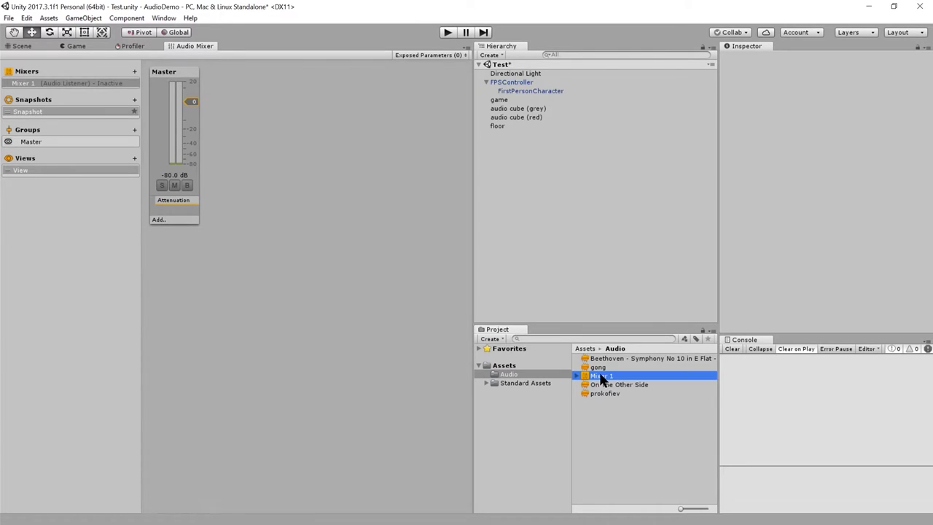
key(ctrl+d)
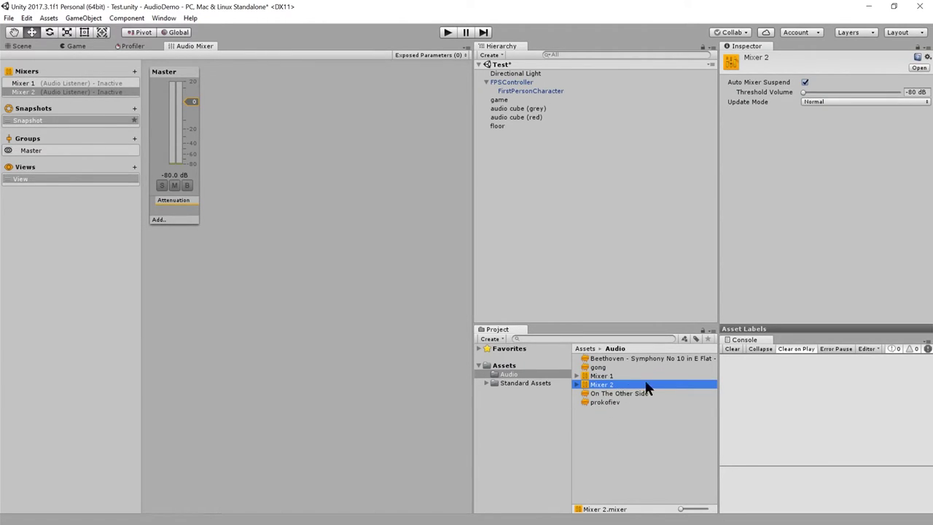
click(25, 83)
click(36, 91)
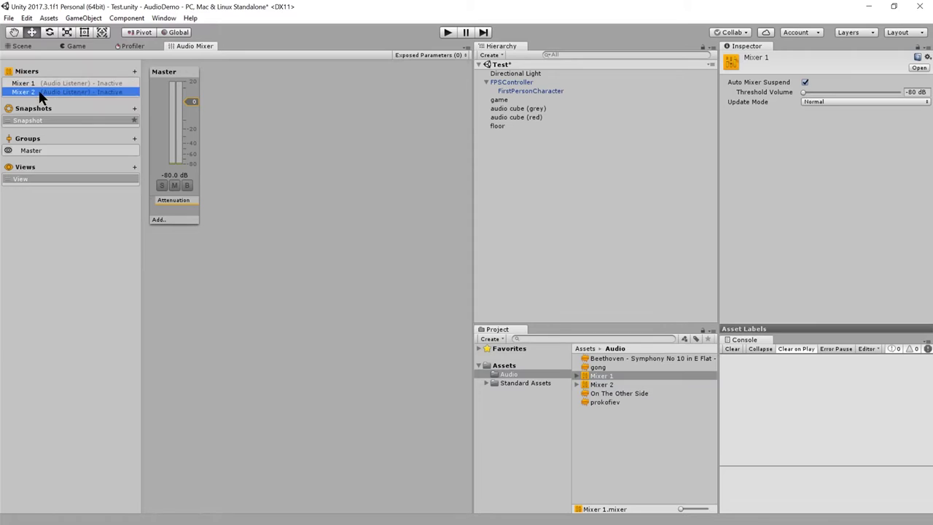
click(34, 83)
click(33, 90)
click(33, 83)
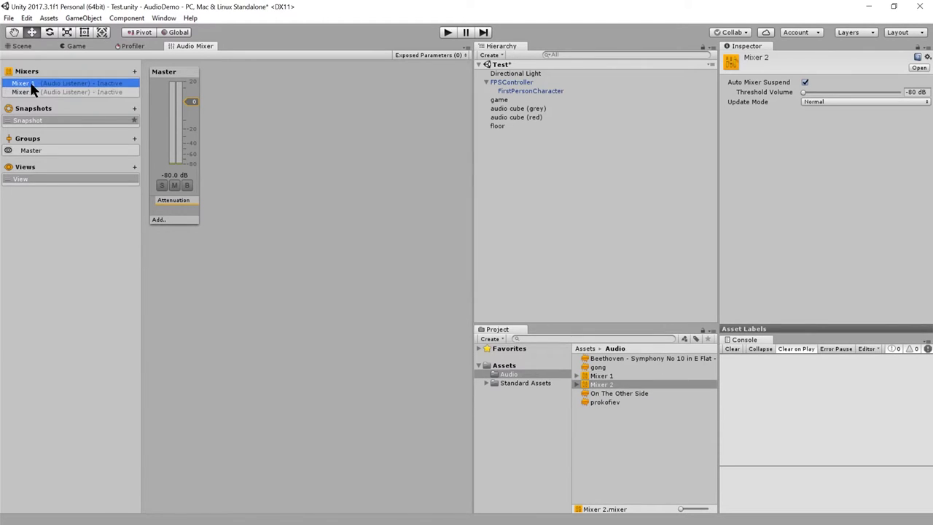
click(33, 92)
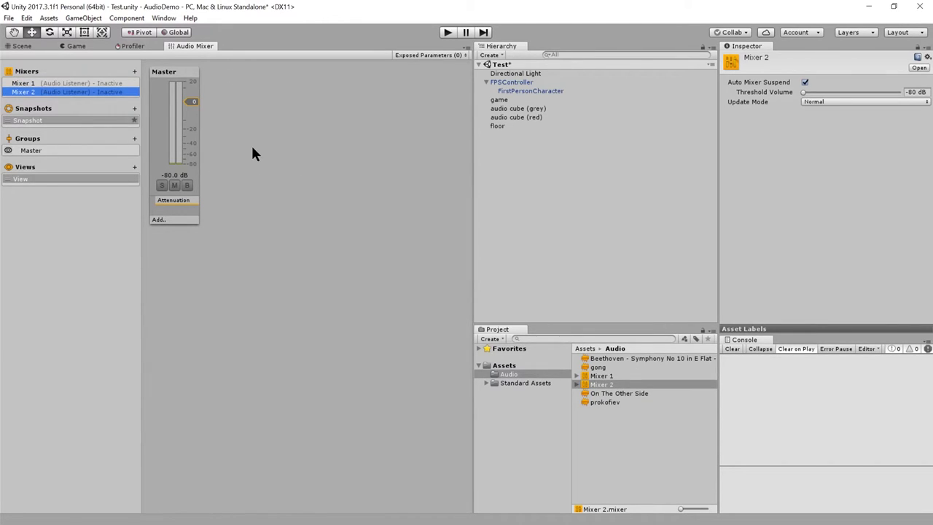
click(224, 88)
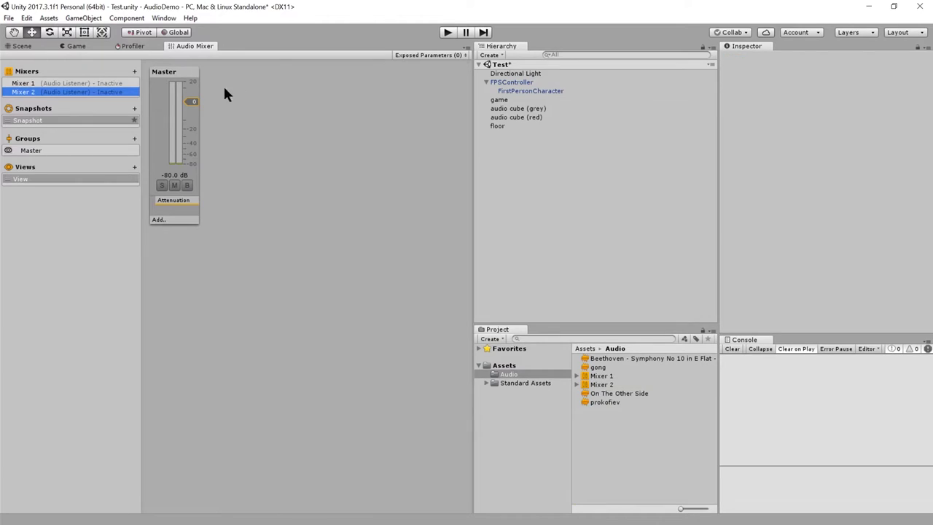
click(181, 79)
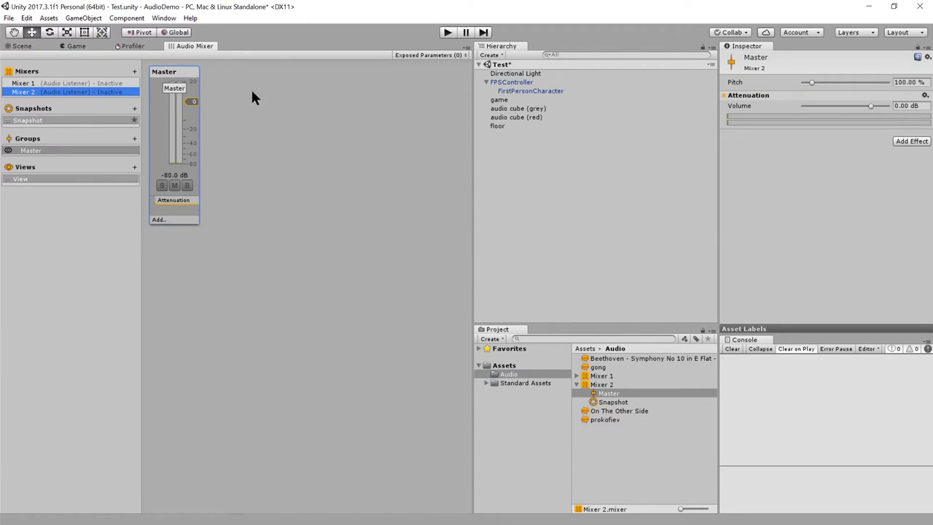
- Add three new groups under Mixer 2's Master
click(332, 102)
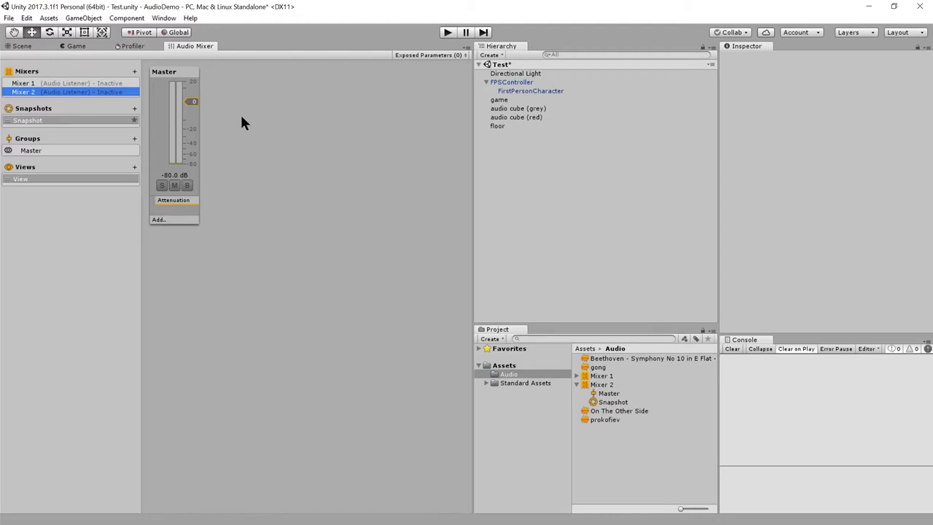
click(133, 137)
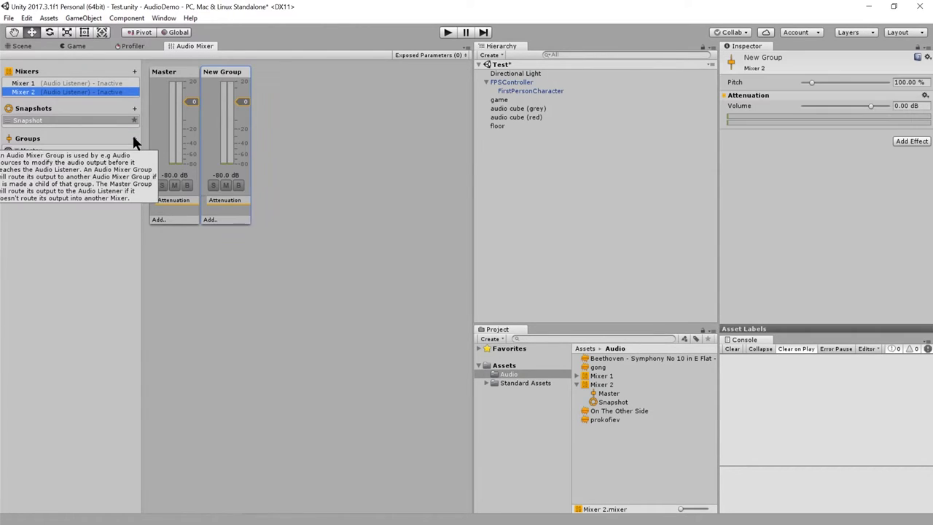
click(132, 138)
click(133, 138)
click(230, 73)
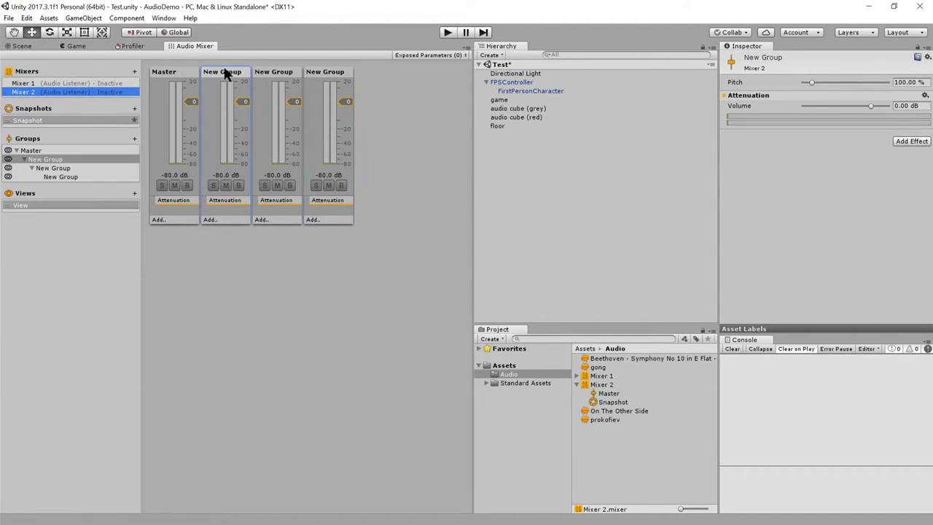
key(Return)
- Rename the first two new groups to 'Group 1' and 'Group 2'
click(48, 157)
click(88, 156)
text(Group 1)
key(Return)
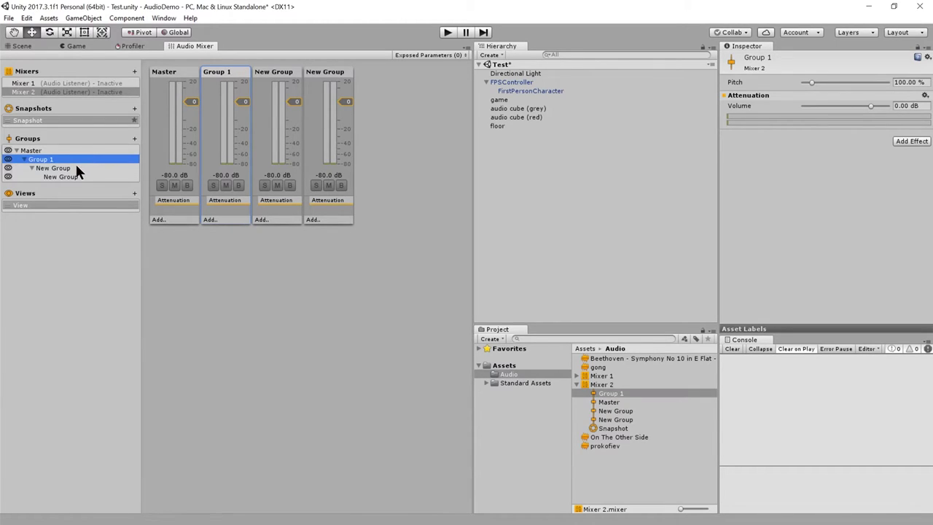
click(78, 168)
click(88, 167)
text(Group 2)
key(Return)
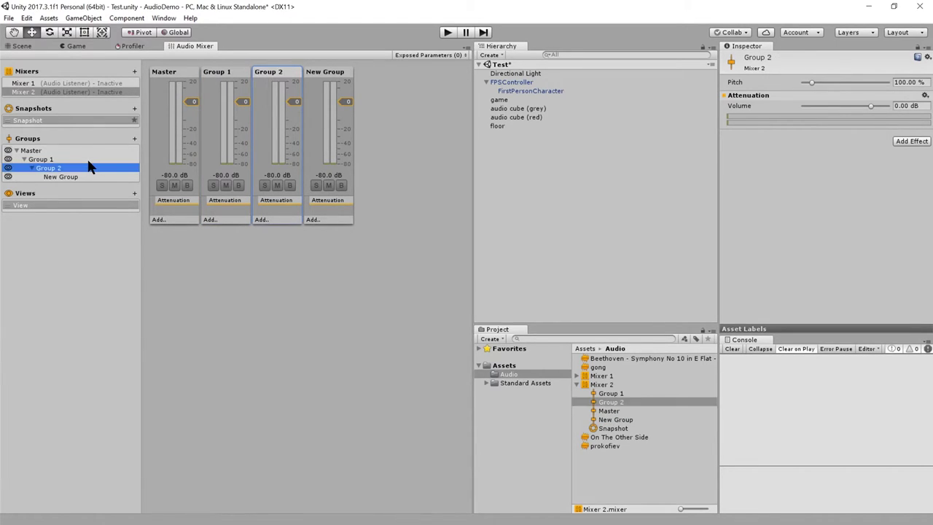
- Rename the last group to 'Group 3' and move Group 2 directly under Master
click(83, 176)
click(100, 176)
text(Group 3)
key(Return)
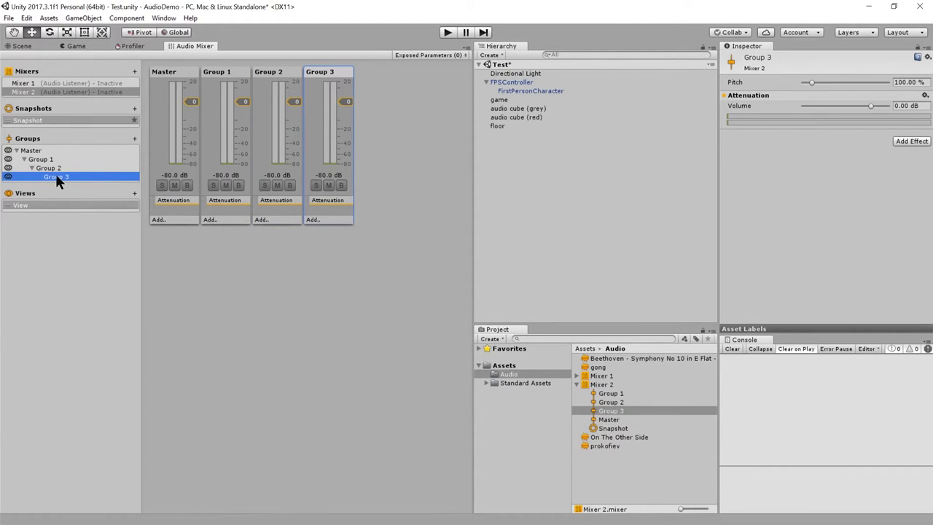
mouse_move(56, 175)
mouse_down()
mouse_move(24, 154)
mouse_move(37, 166)
mouse_move(38, 156)
mouse_move(44, 171)
mouse_move(58, 169)
mouse_up()
click(37, 177)
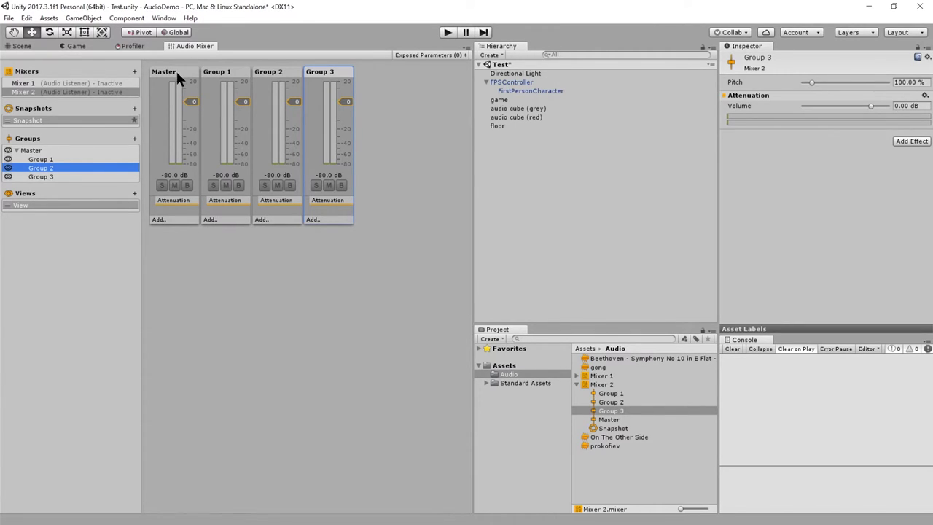
- Drag Group 2 onto Group 1 so it nests beneath it
double_click(46, 168)
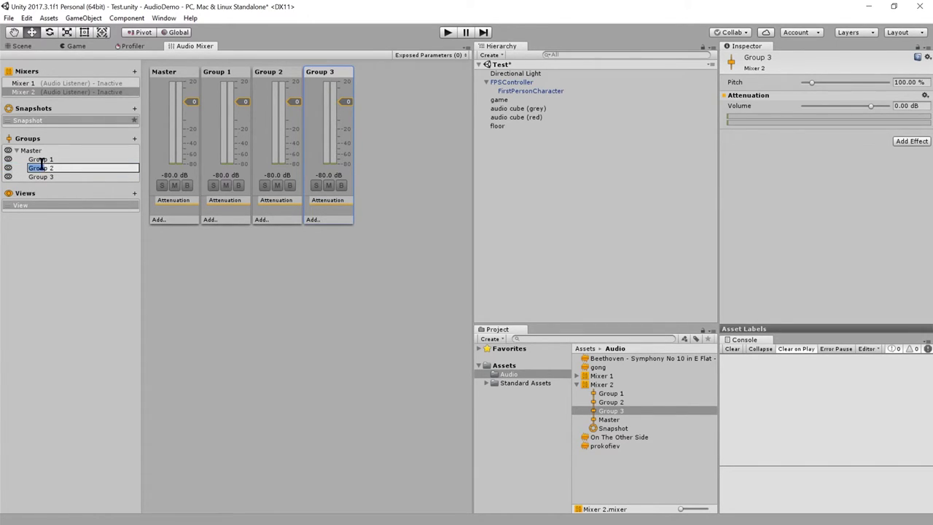
drag(40, 171, 43, 159)
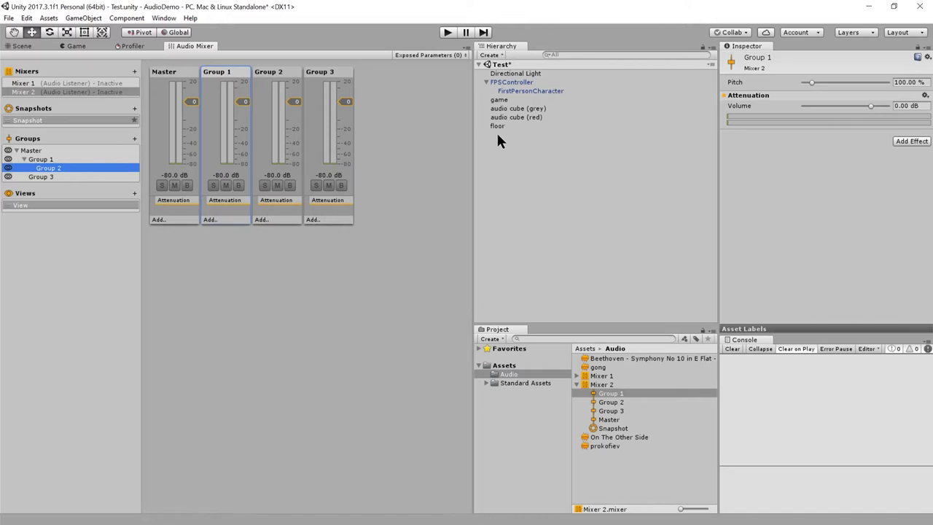
- Set the red audio cube's Audio Source Output to Mixer 2's Group 1
click(25, 46)
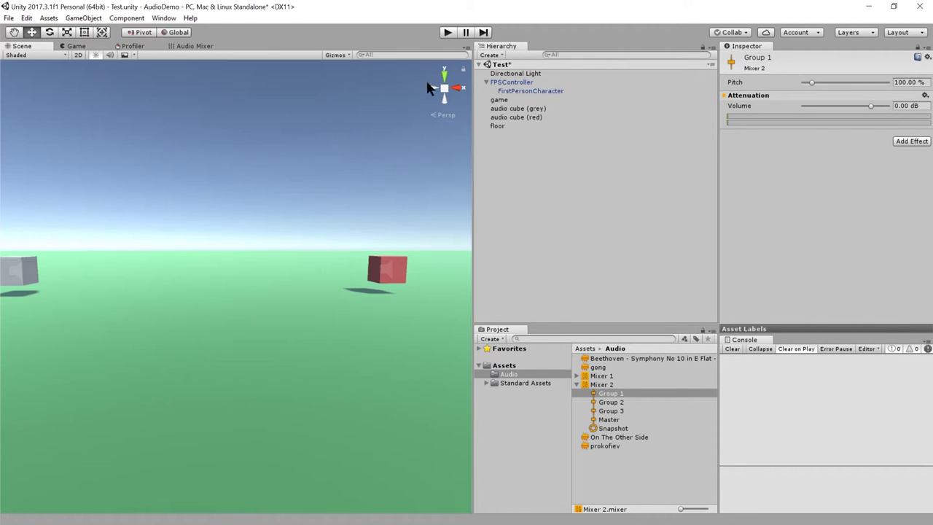
click(530, 118)
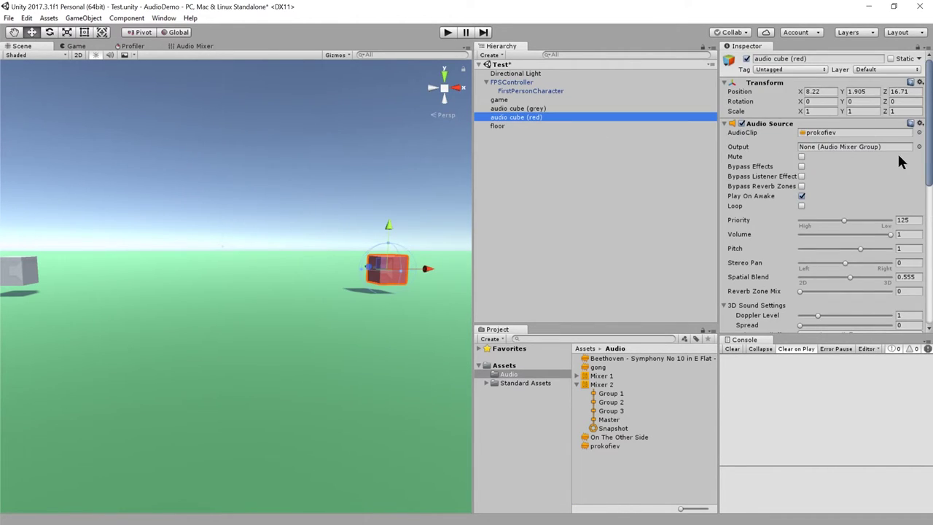
click(918, 146)
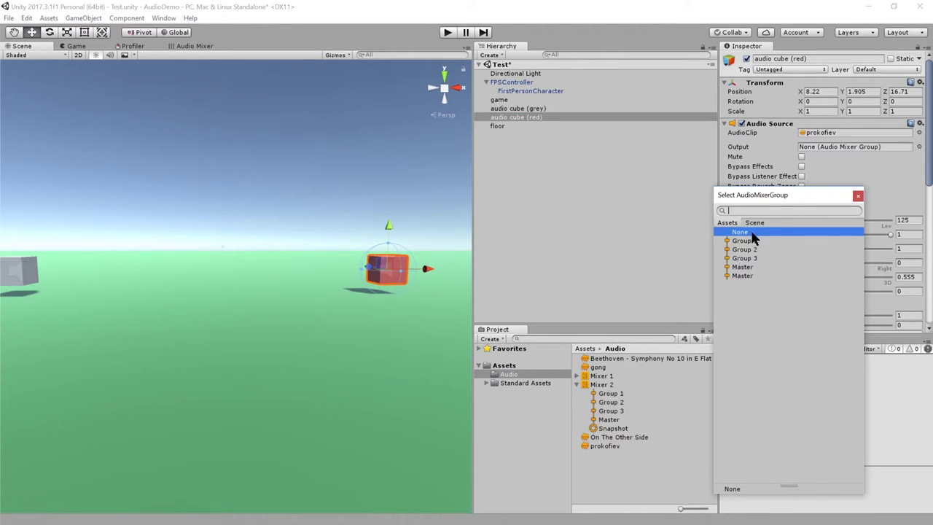
click(745, 240)
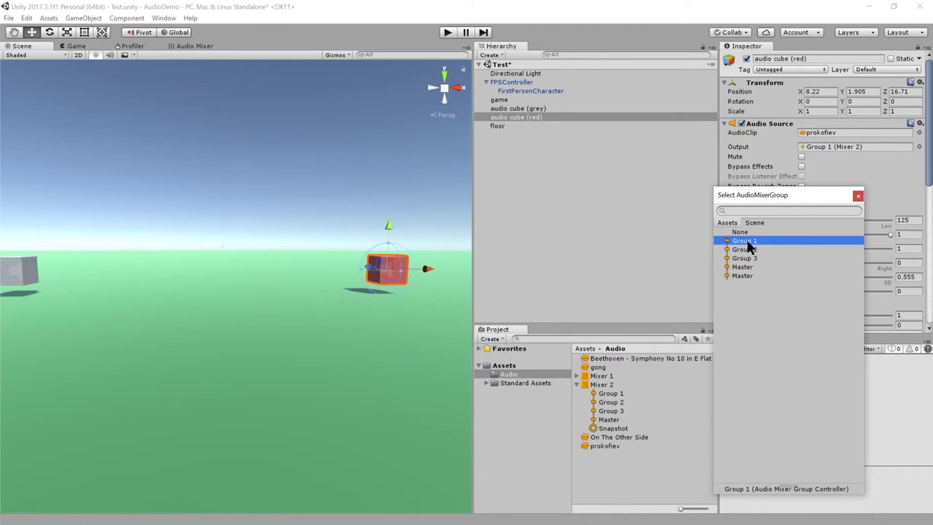
click(530, 116)
- Route the grey audio cube's output to Group 3 and turn Bypass Effects back off
click(530, 109)
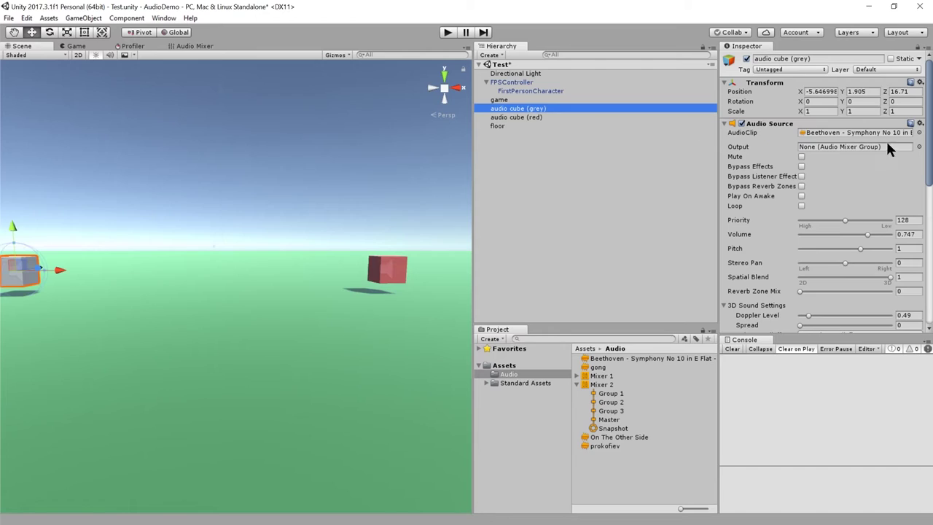
click(918, 146)
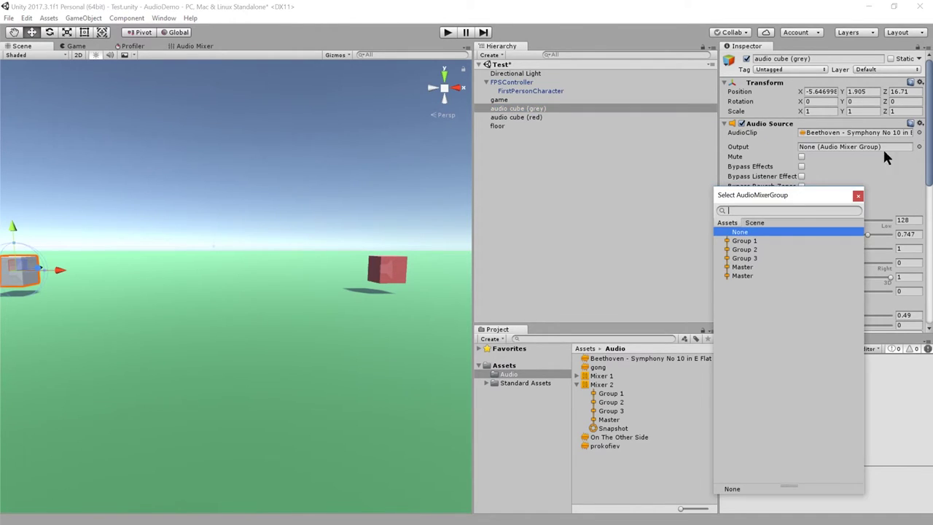
click(747, 259)
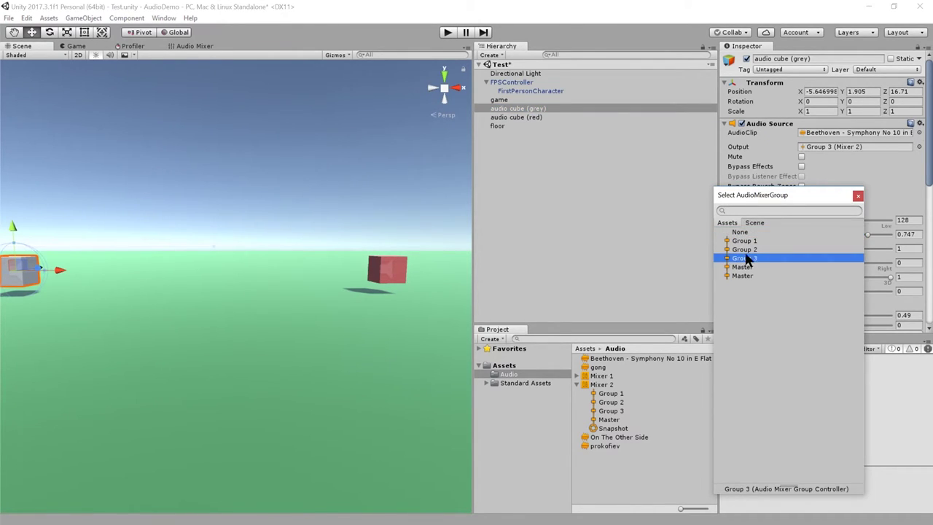
click(880, 168)
click(802, 167)
click(188, 47)
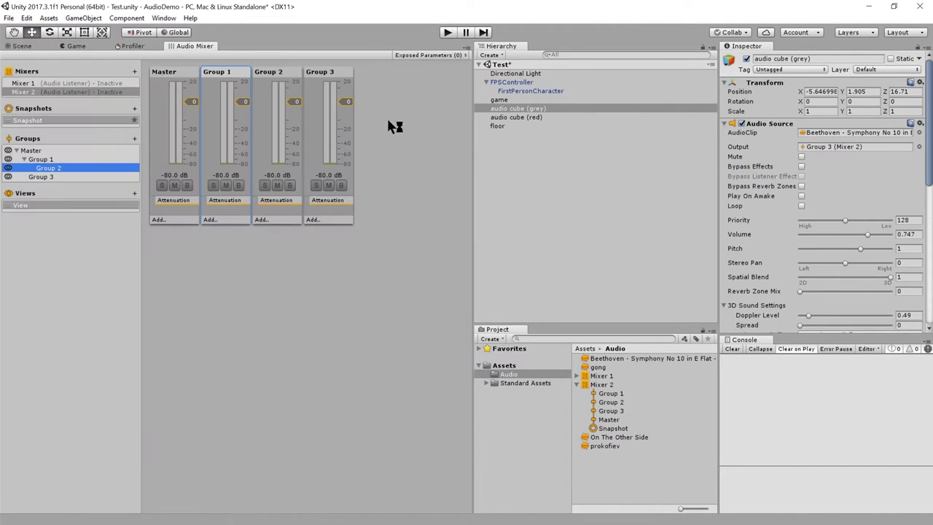
- Raise Group 1's volume to 20 dB and briefly play-test the scene
click(223, 97)
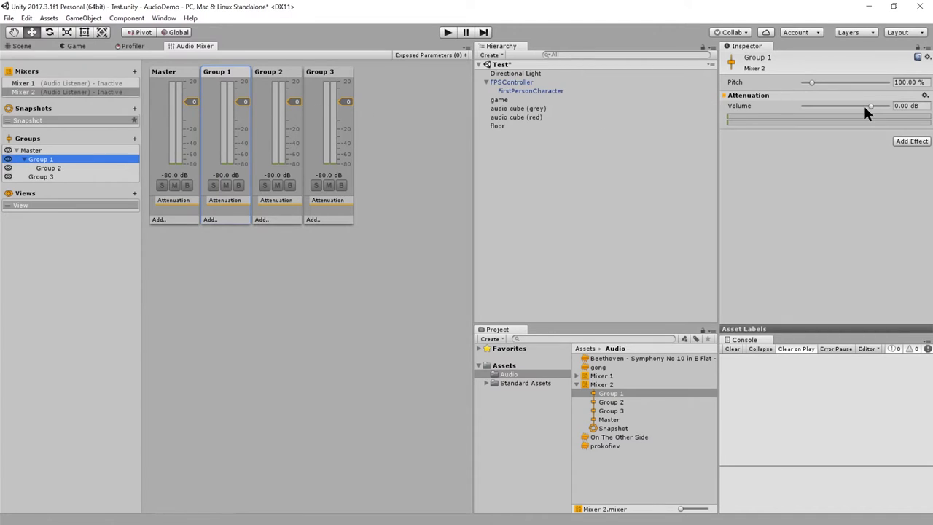
drag(872, 104, 893, 106)
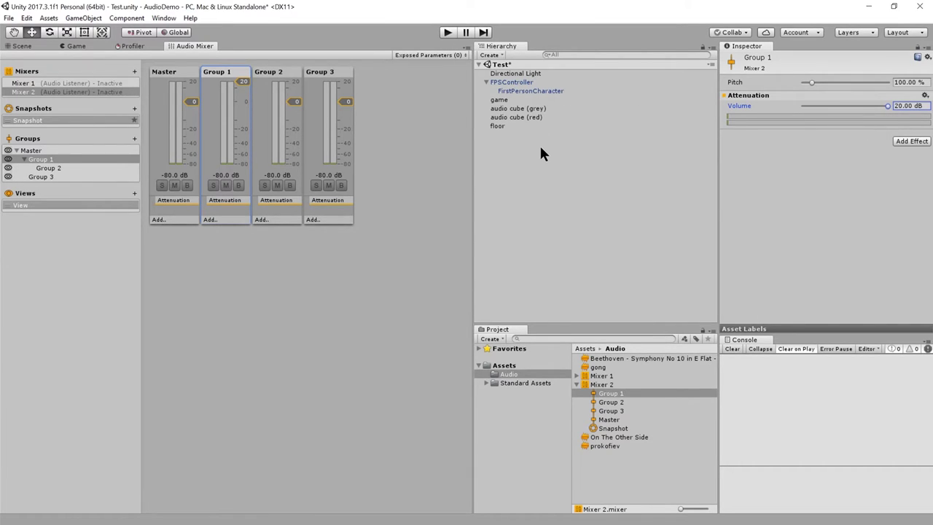
click(19, 45)
click(447, 33)
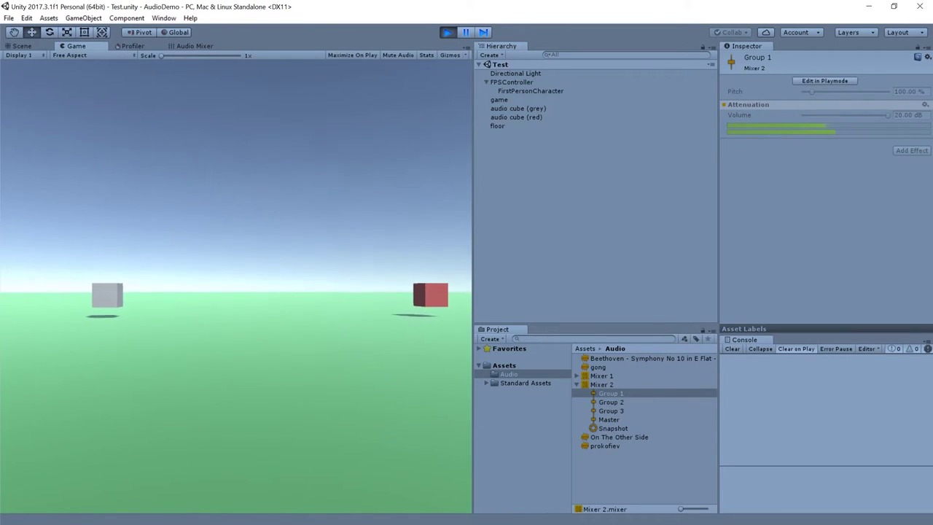
key(ctrl+p)
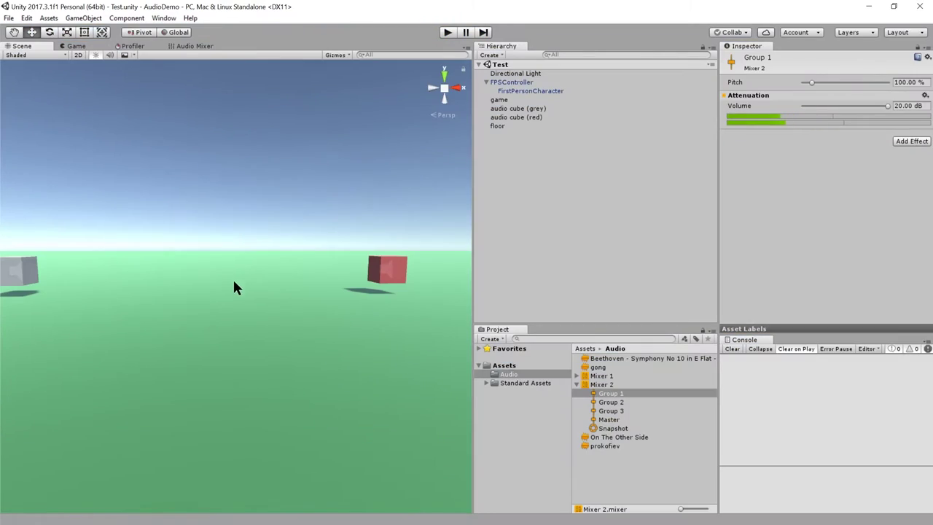
click(189, 45)
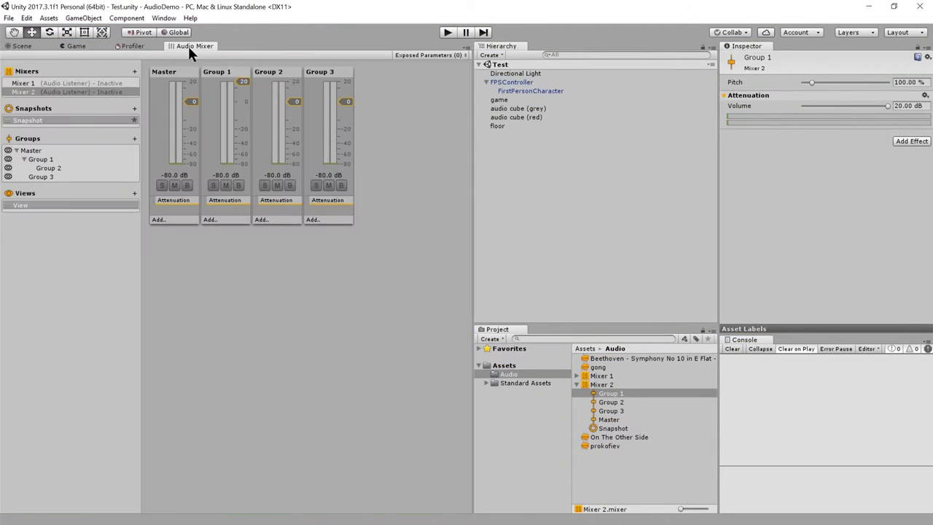
- Lower Group 1's fader to about 0.59 dB, then look at Group 2 and Master
drag(243, 82, 238, 100)
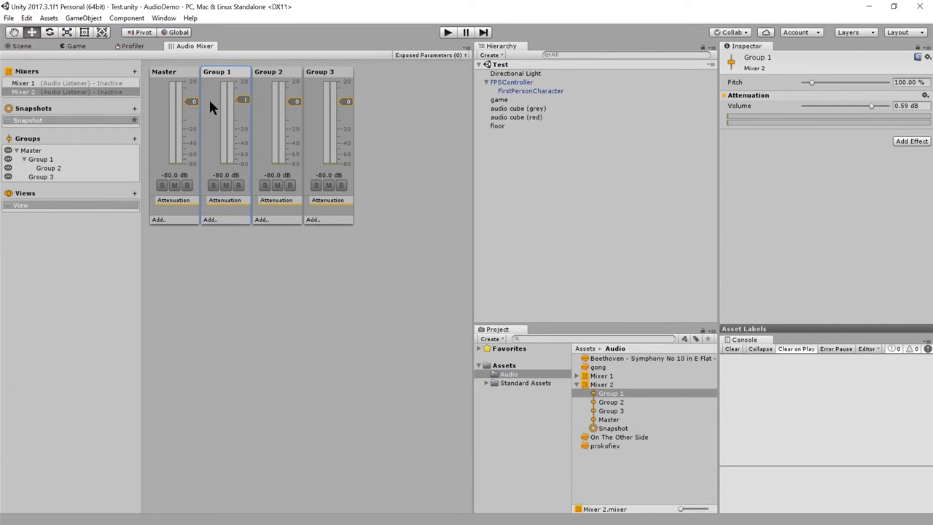
click(45, 169)
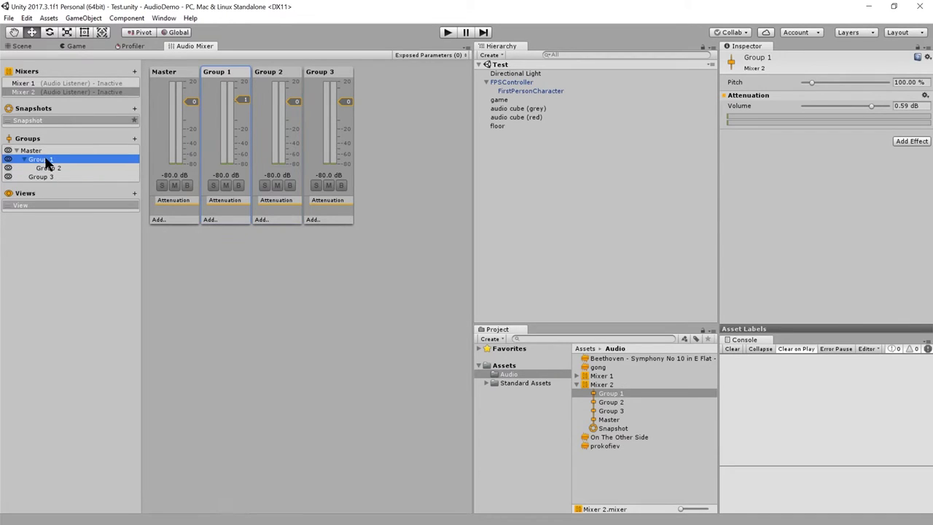
click(31, 151)
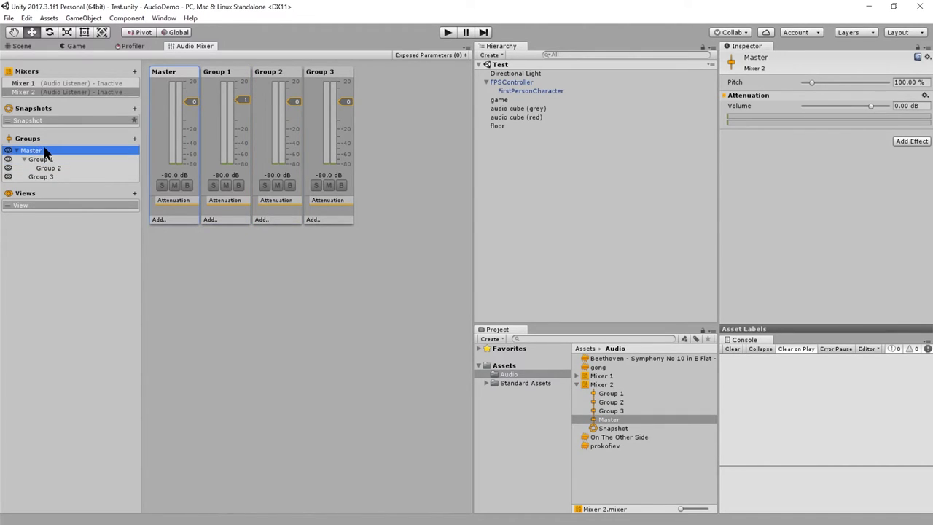
- Try moving Group 1 onto Master, then select Mixer 2 in the Mixers list
click(270, 108)
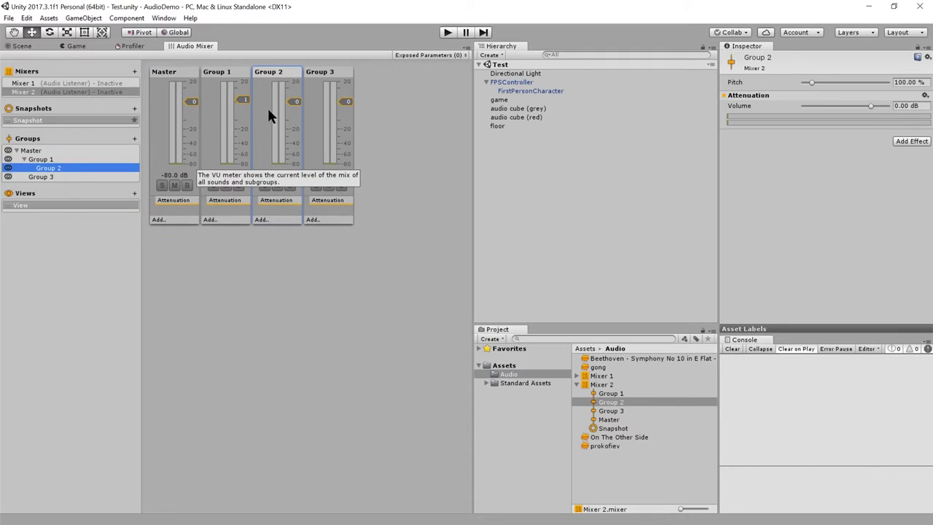
click(44, 160)
mouse_move(46, 163)
mouse_down()
mouse_move(27, 159)
mouse_move(37, 158)
mouse_up()
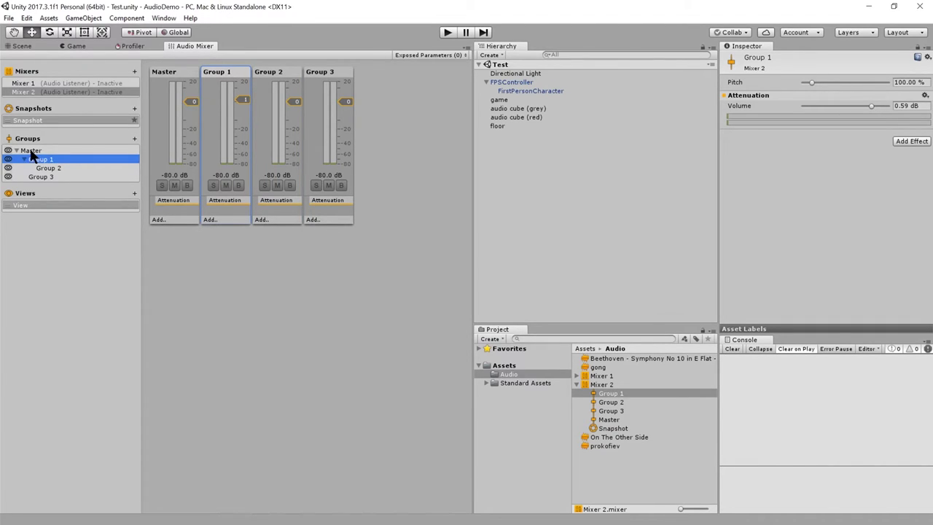
click(32, 151)
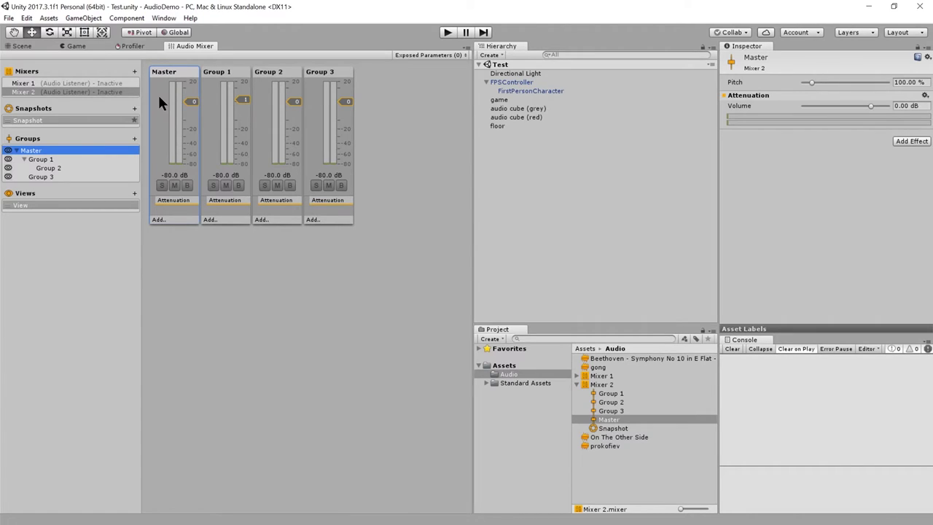
click(57, 93)
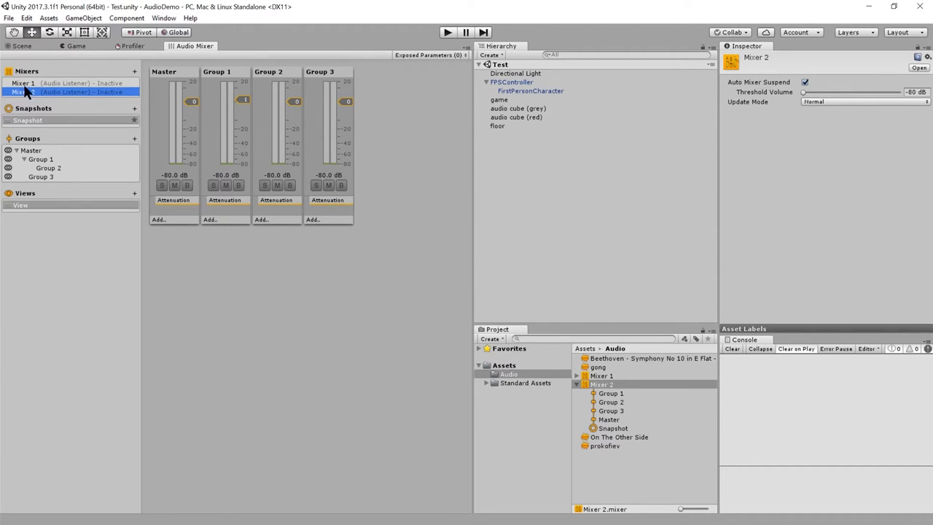
- Drag Mixer 1 onto Mixer 2 and pick Group 2 as its output group, then view Mixer 2's Group 2
drag(22, 84, 34, 96)
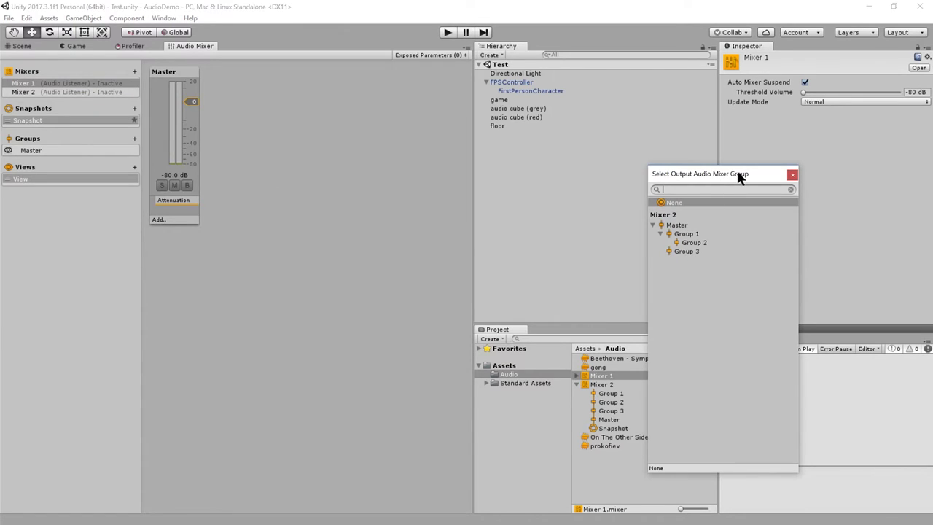
drag(737, 177, 693, 176)
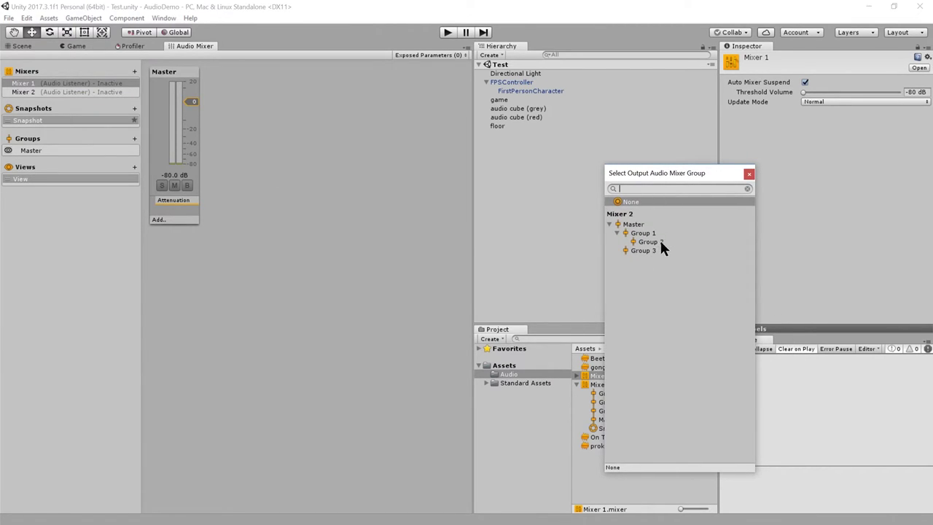
click(653, 242)
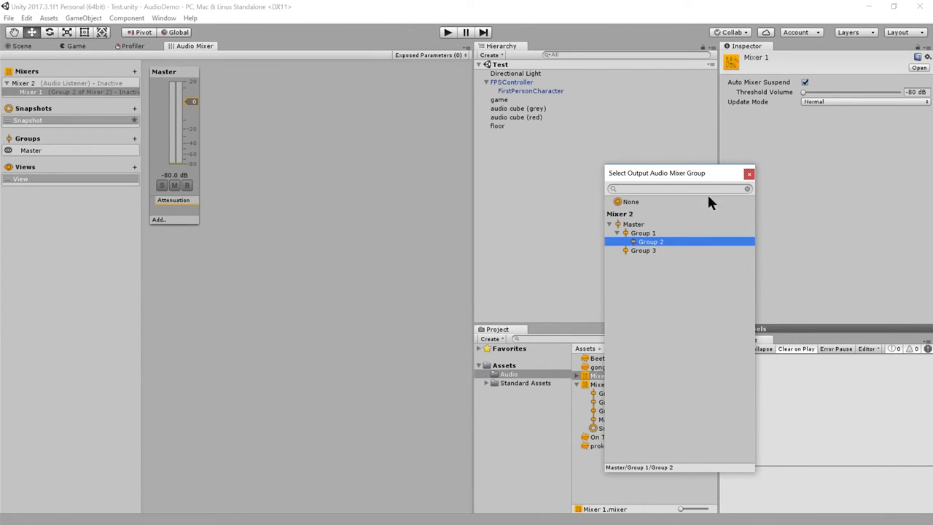
click(749, 175)
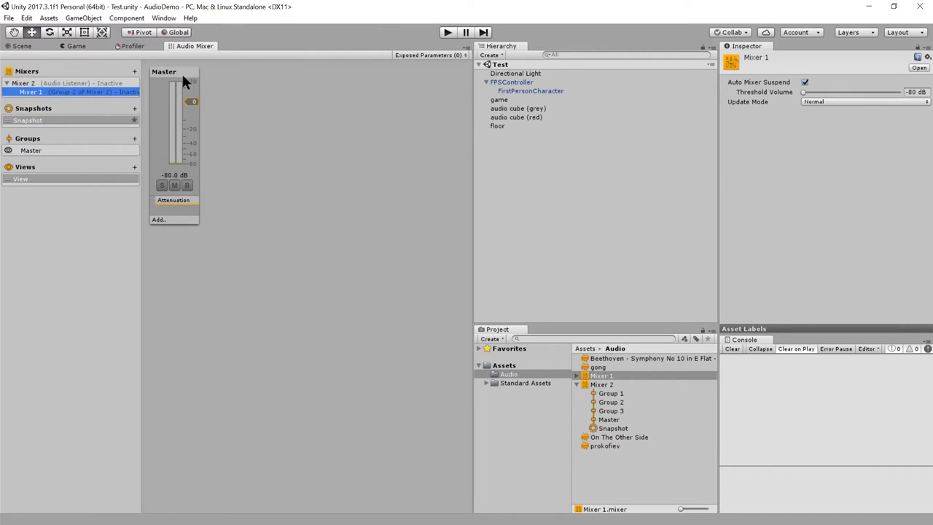
click(160, 74)
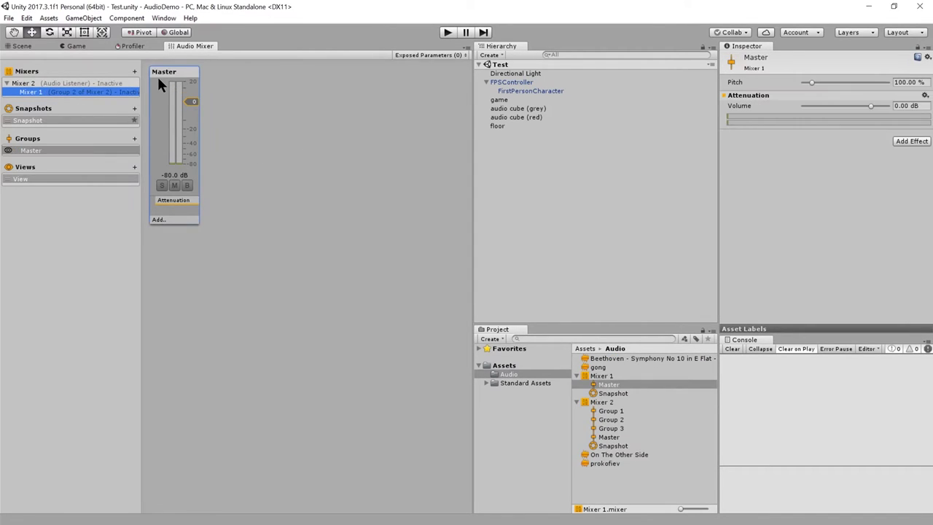
click(27, 85)
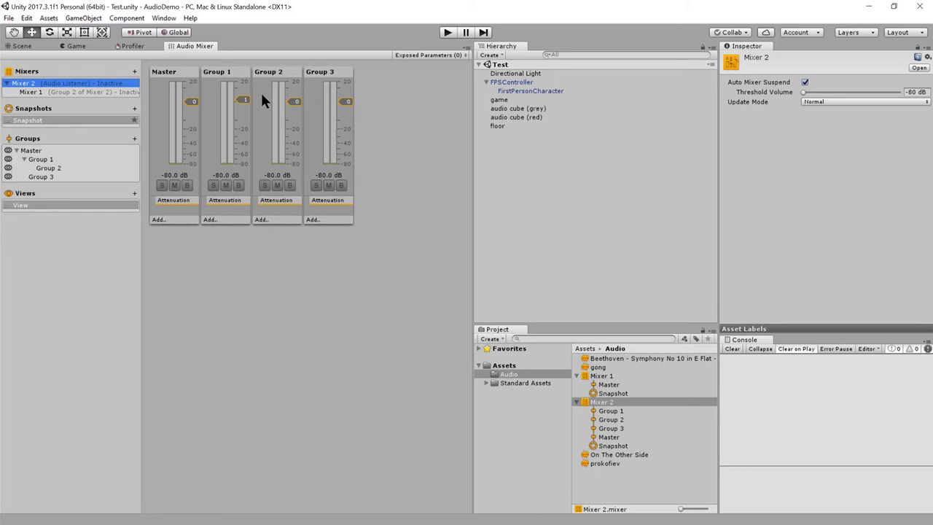
click(265, 106)
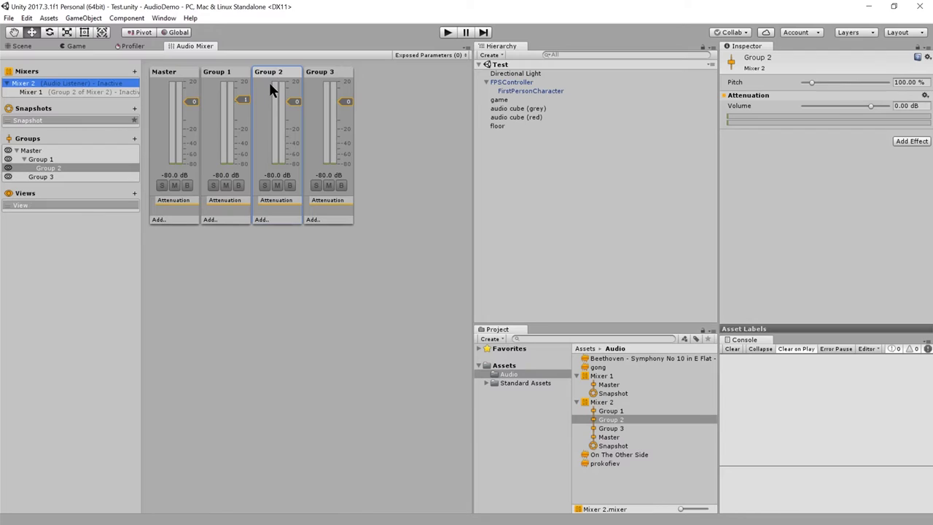
- Rename Group 2 to Group B
double_click(43, 167)
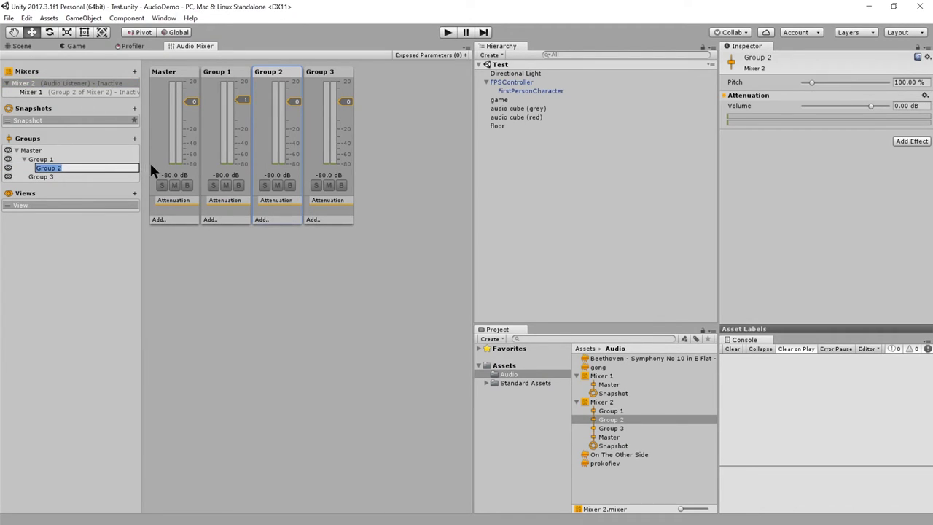
key(End)
key(BackSpace)
text(B)
key(Return)
- Rename Group 1 to Group A and Group 3 to Group C
key(Up)
key(F2)
key(End)
key(BackSpace)
text(A)
key(Return)
key(Down)
key(Down)
key(F2)
key(End)
key(BackSpace)
text(C)
key(Return)
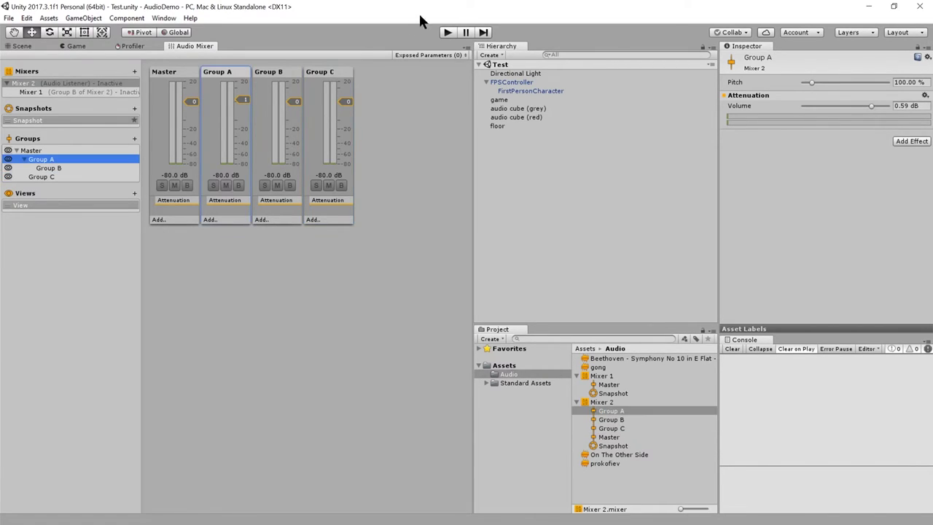
- Add a Highpass effect to Group A and lower its cutoff frequency
click(222, 218)
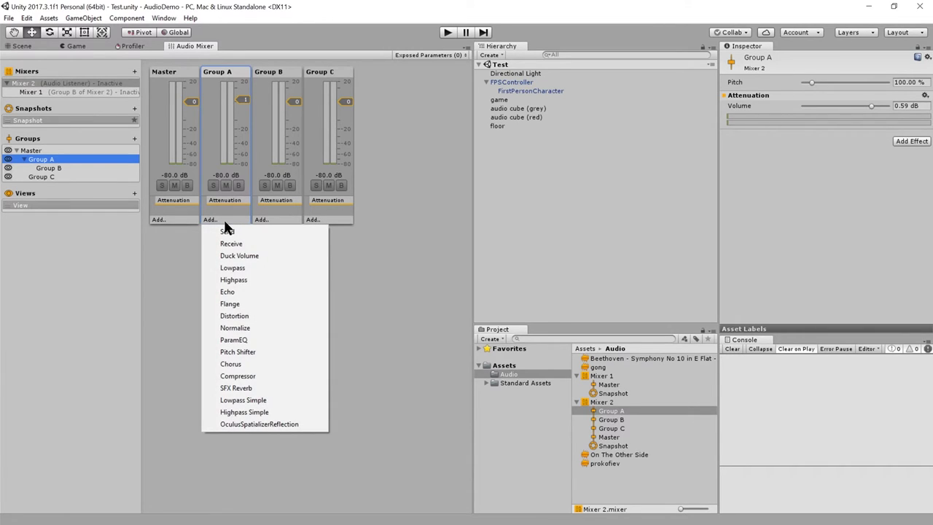
click(244, 279)
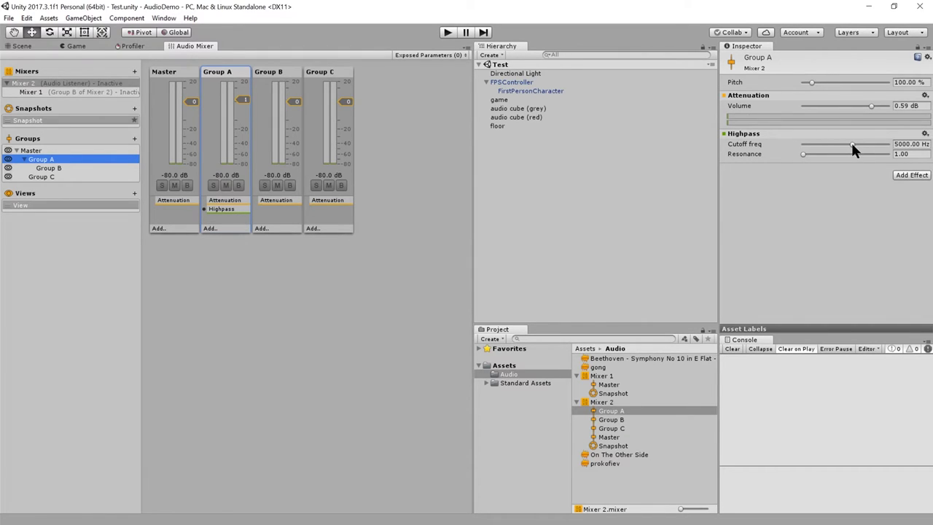
drag(851, 144, 812, 145)
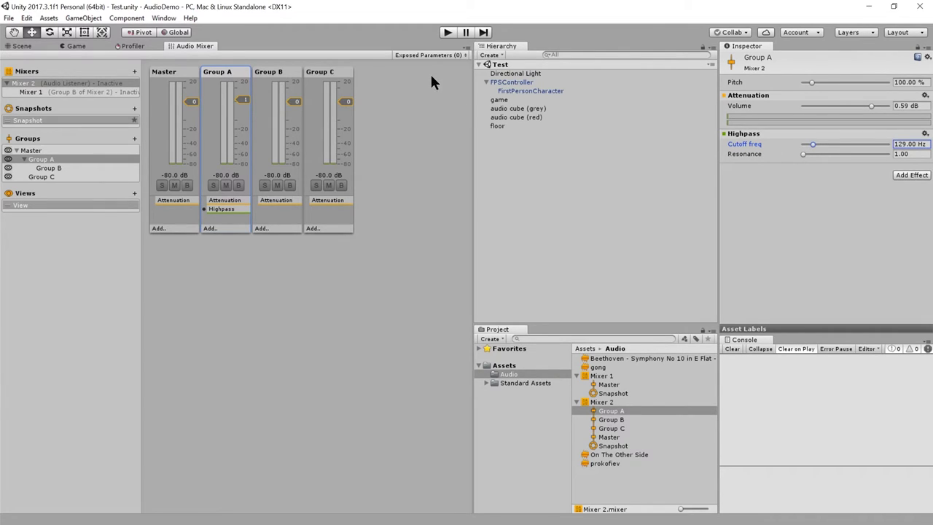
- Enter Play mode, walk toward the red cube, and raise Group A's Highpass cutoff to 1837 Hz
click(32, 45)
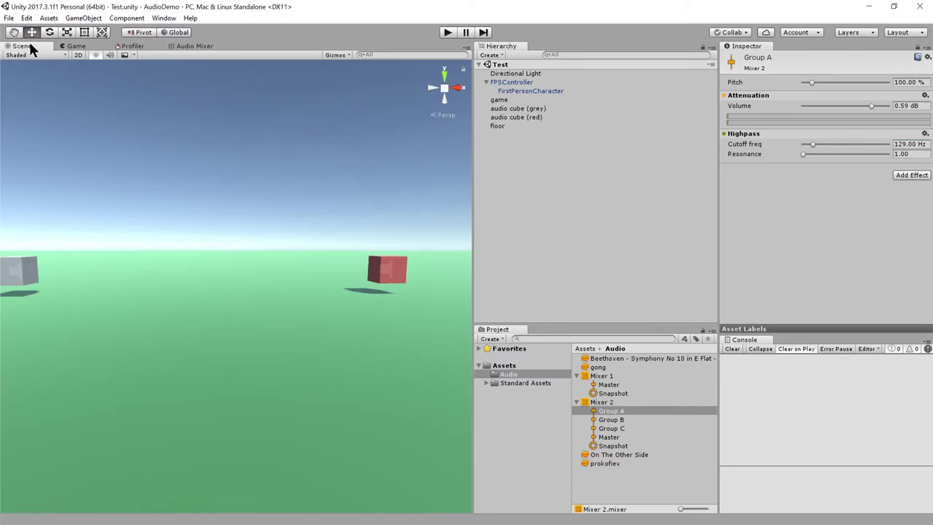
click(517, 108)
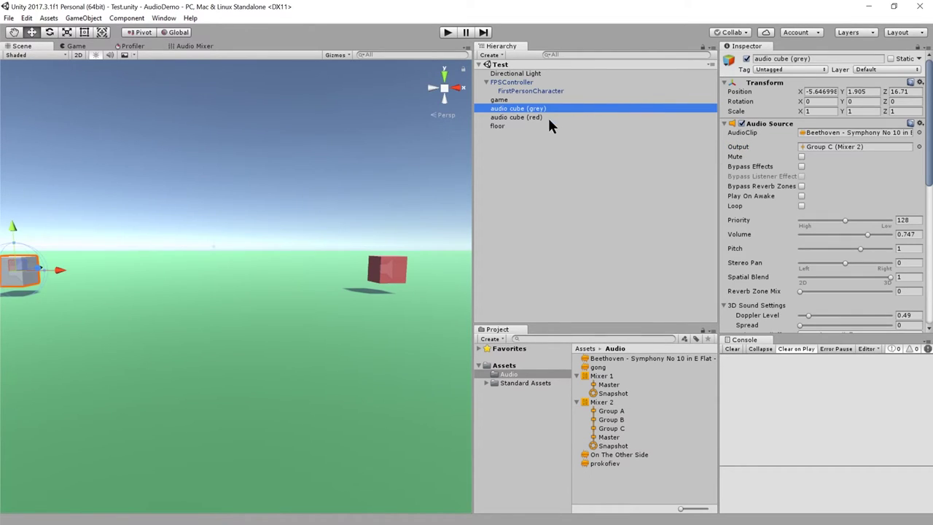
click(515, 117)
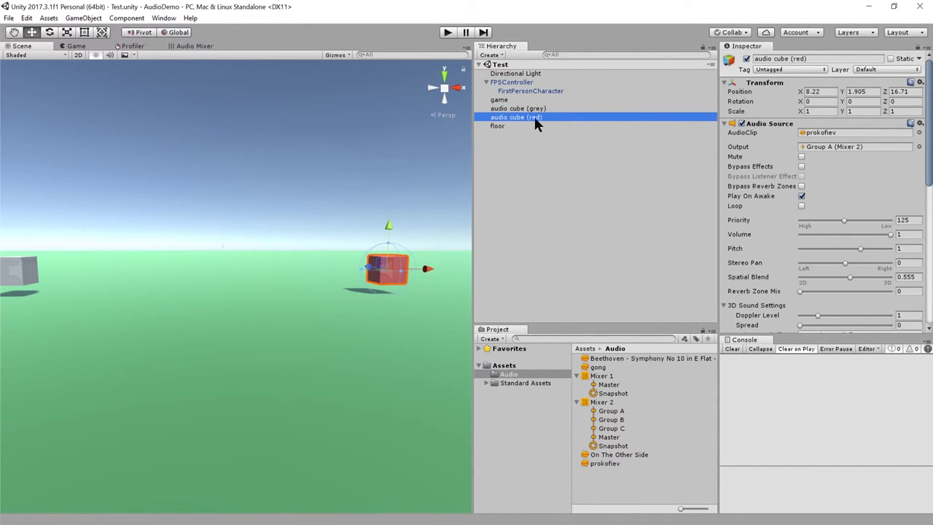
click(448, 32)
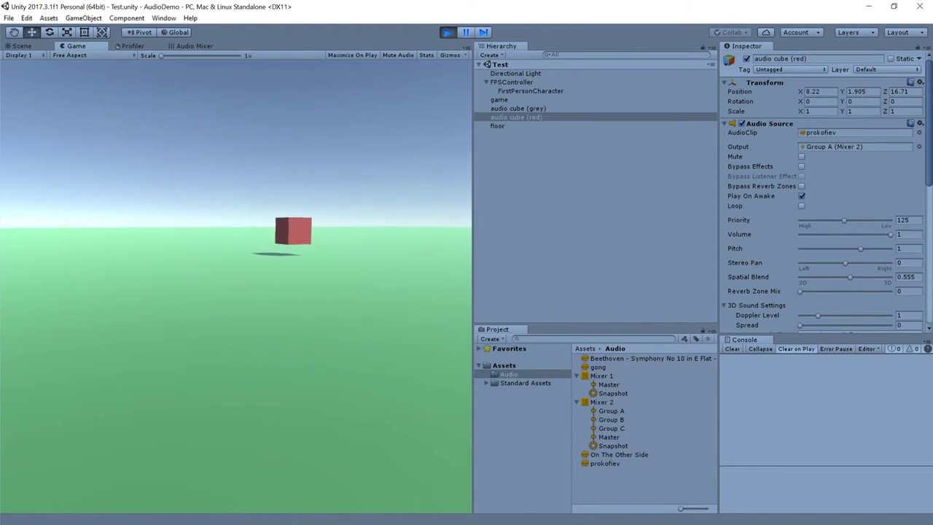
key(w)
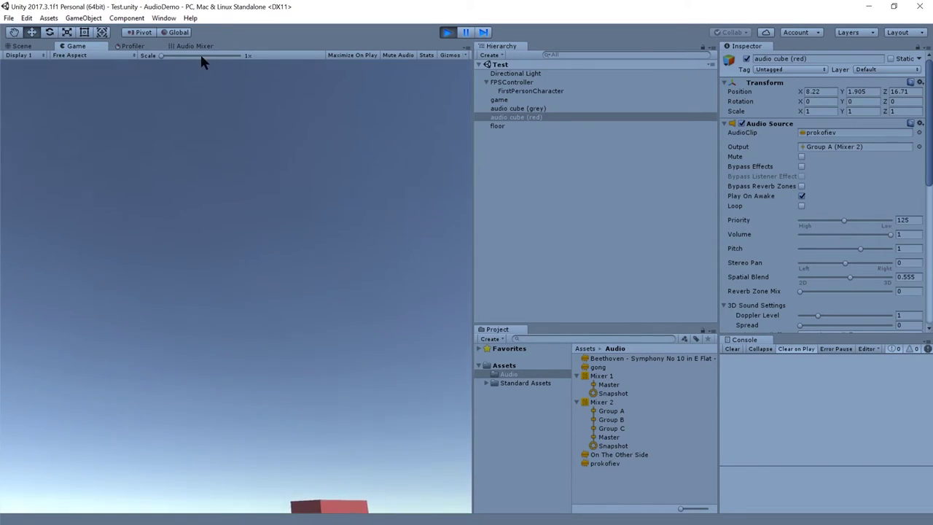
click(194, 46)
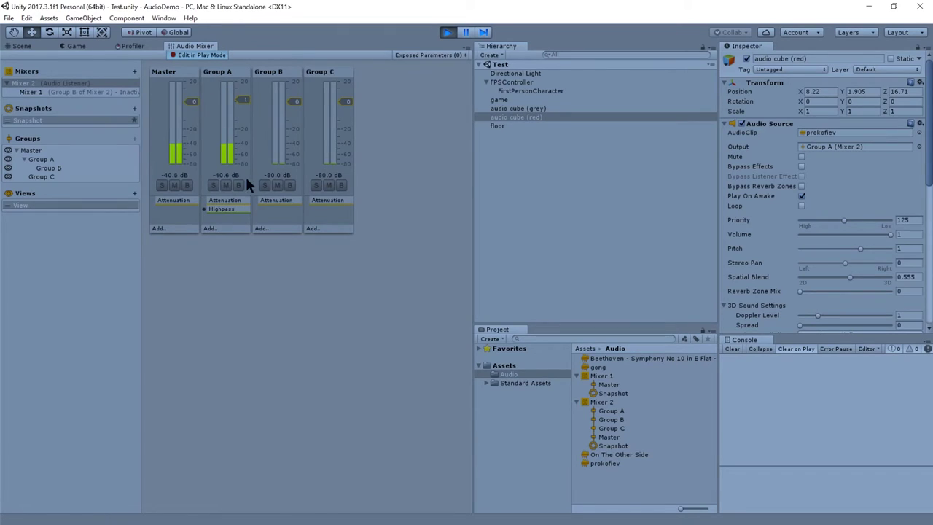
click(220, 204)
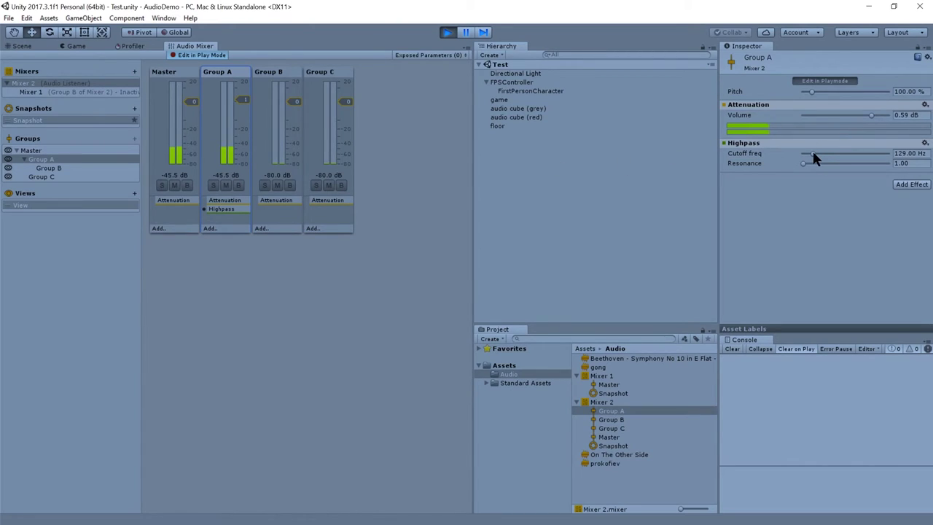
drag(812, 154, 835, 155)
- Stop Play mode and dismiss Group A's effects list without adding another effect
key(ctrl+p)
click(230, 226)
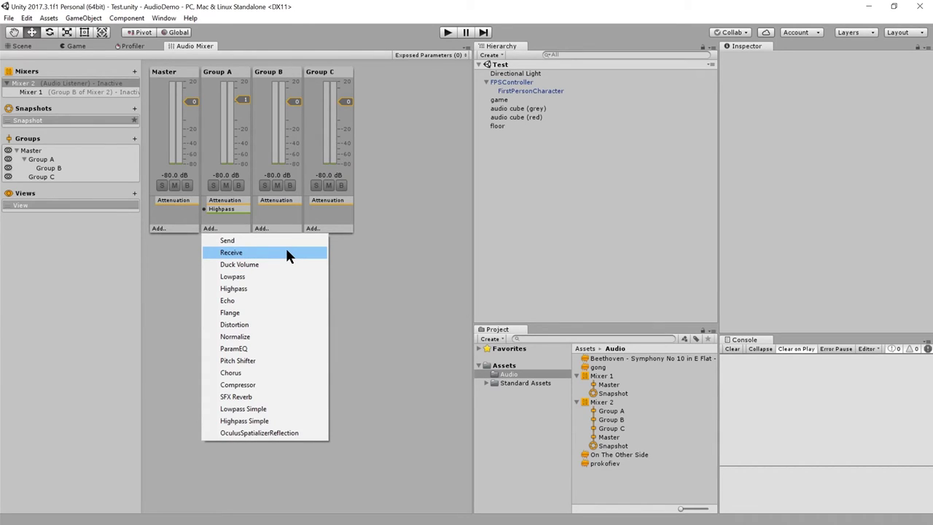
click(288, 207)
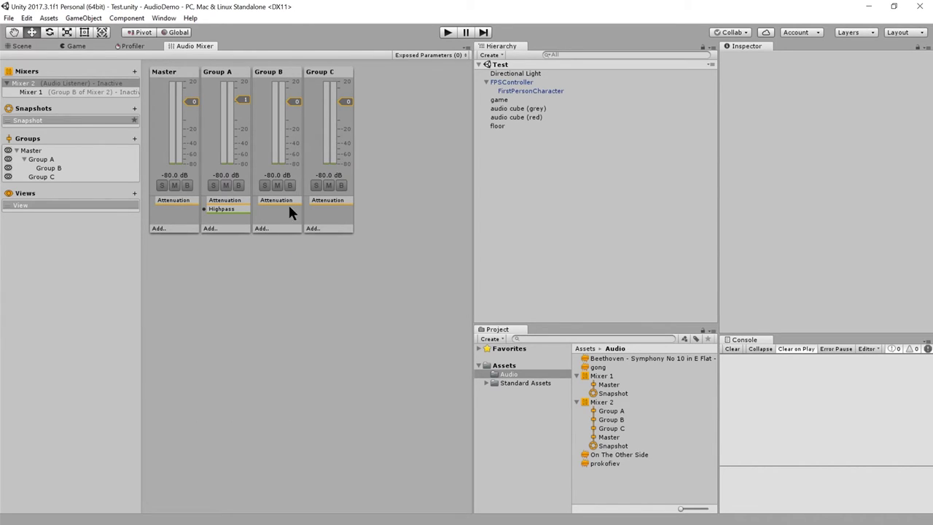
click(77, 205)
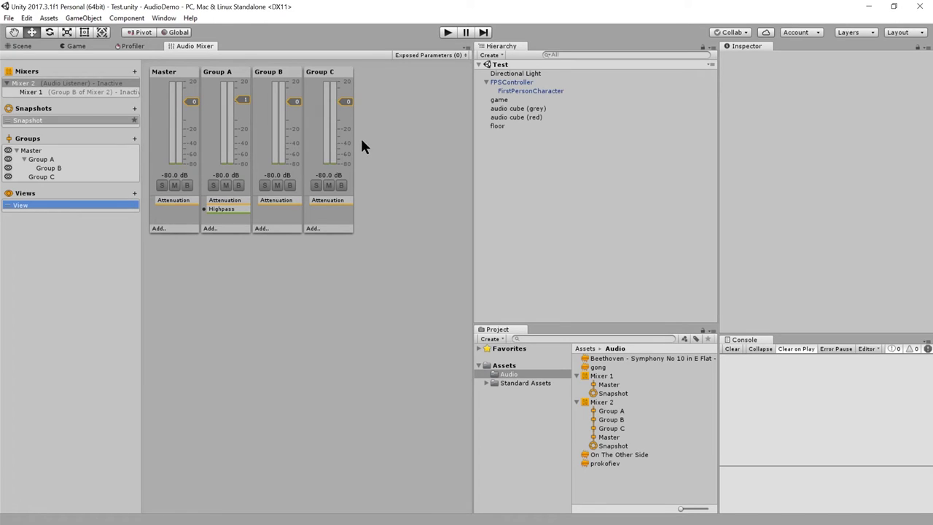
click(134, 193)
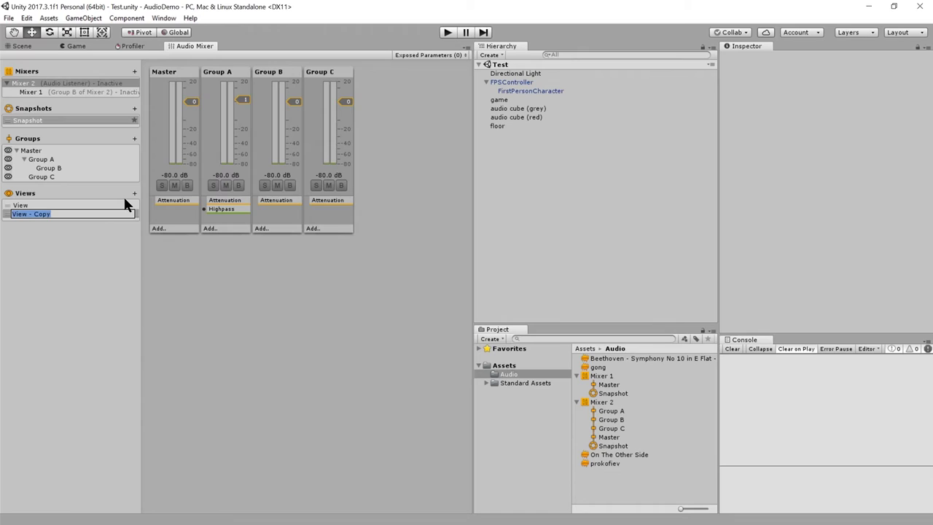
key(End)
key(BackSpace)
key(BackSpace)
key(BackSpace)
key(BackSpace)
key(BackSpace)
key(BackSpace)
key(BackSpace)
text(2)
key(Return)
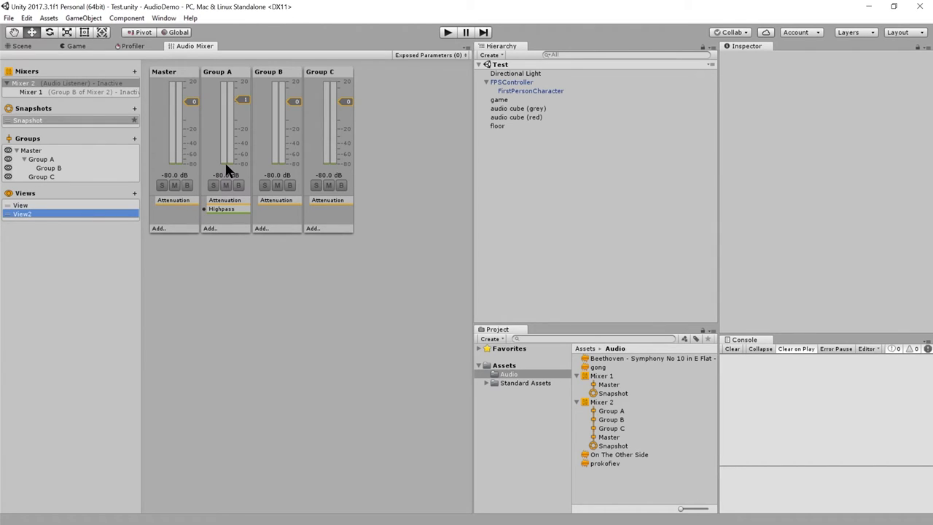
click(76, 204)
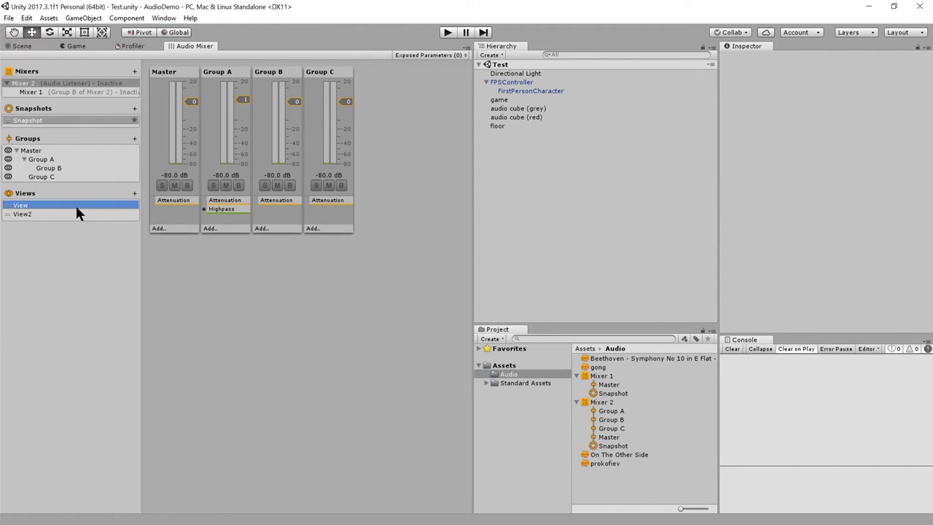
click(8, 167)
click(8, 150)
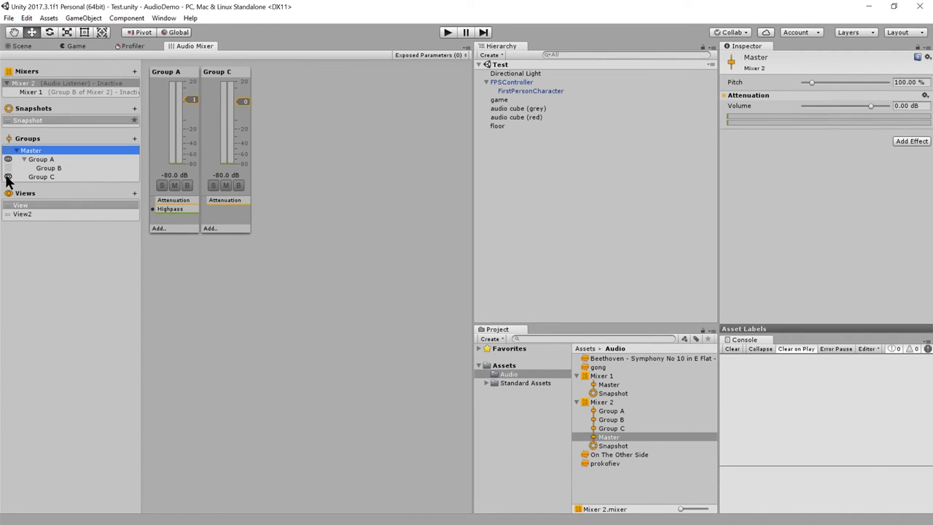
click(32, 213)
click(33, 204)
click(31, 213)
click(29, 204)
click(29, 213)
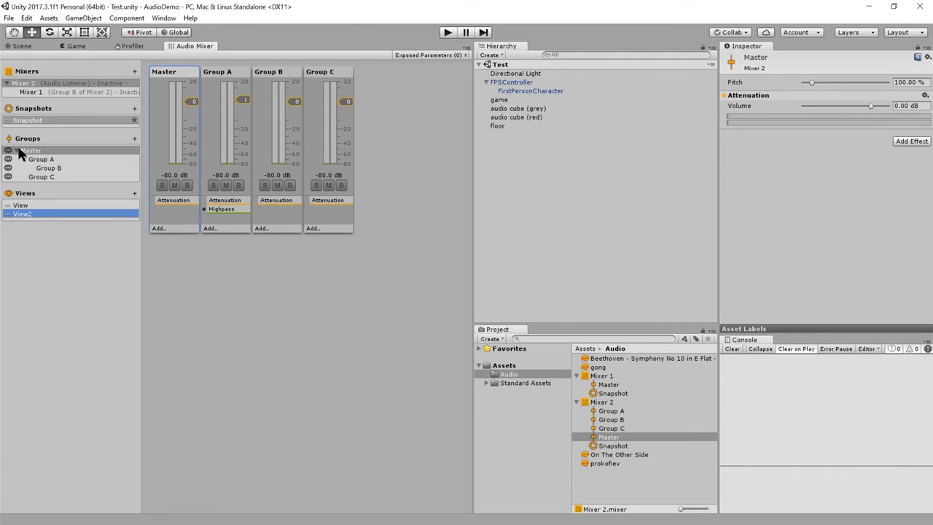
click(8, 176)
click(23, 205)
click(30, 214)
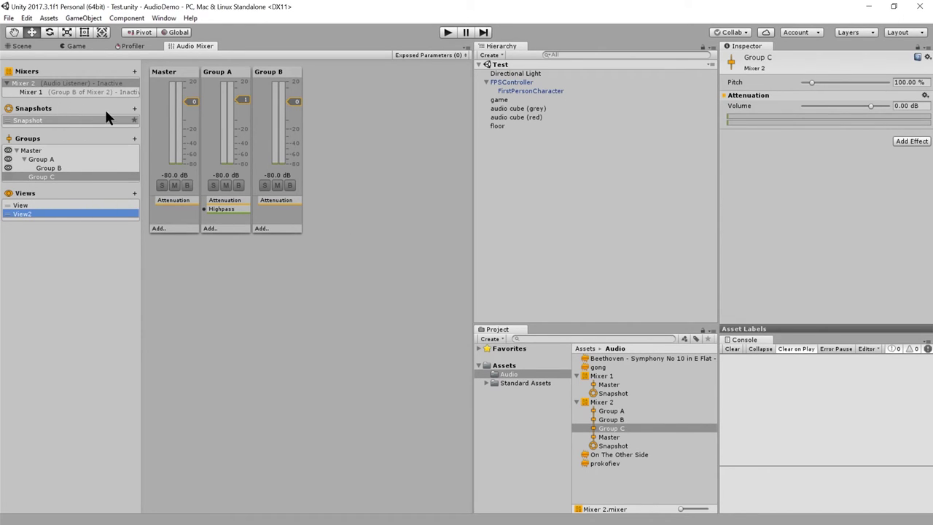
click(73, 205)
click(66, 212)
key(Delete)
click(8, 168)
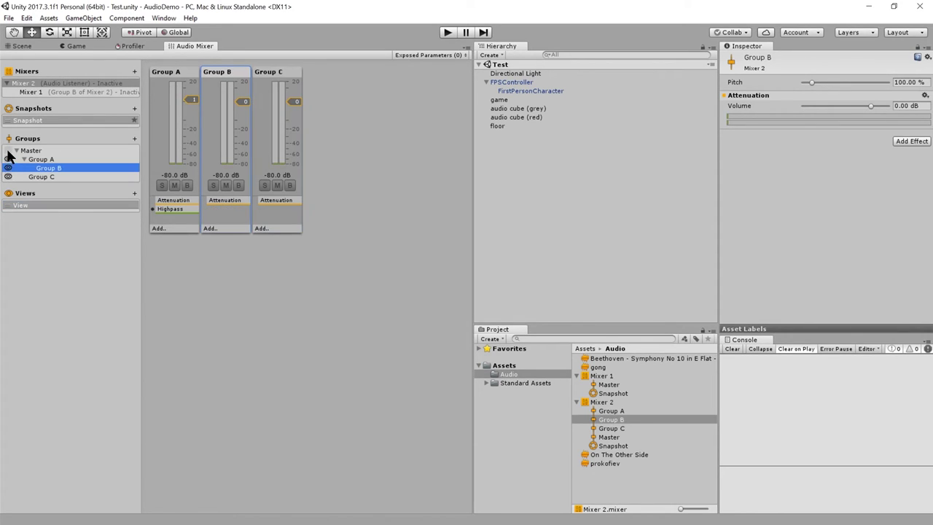
click(8, 150)
- Duplicate the existing snapshot and name the copy Snapshot2
click(80, 121)
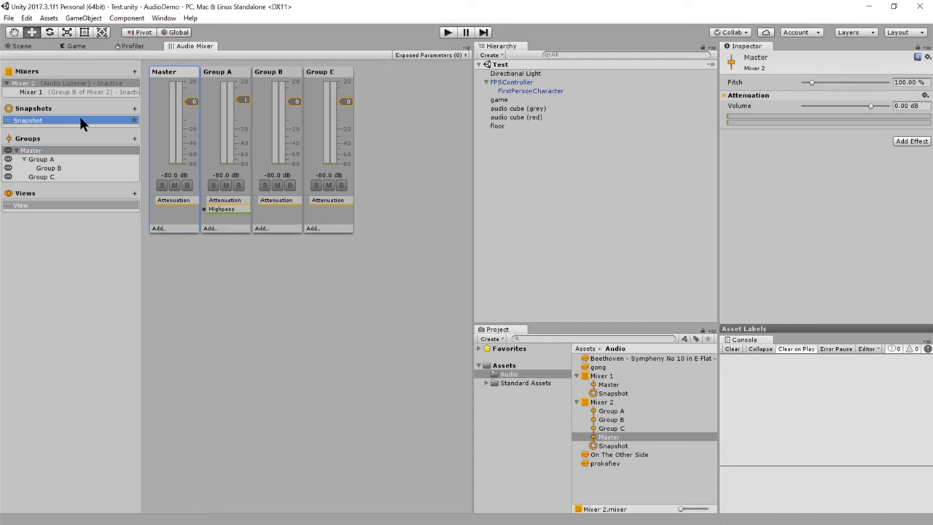
click(134, 108)
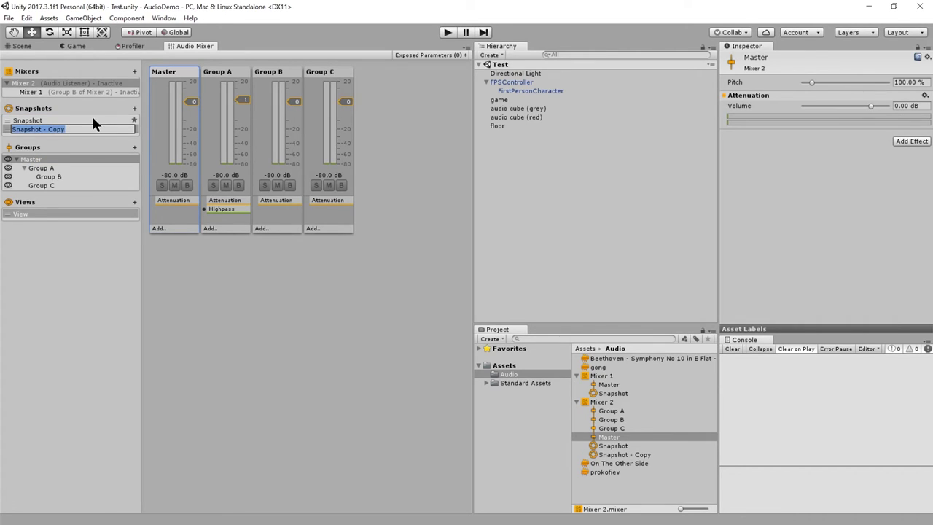
key(End)
key(shift+Left)
key(shift+Left)
key(shift+Left)
key(shift+Left)
key(shift+Left)
key(shift+Left)
key(shift+Left)
text(2)
key(Return)
- Turn Group A down to about -23.62 dB in Snapshot2 and compare it against the original Snapshot
click(94, 120)
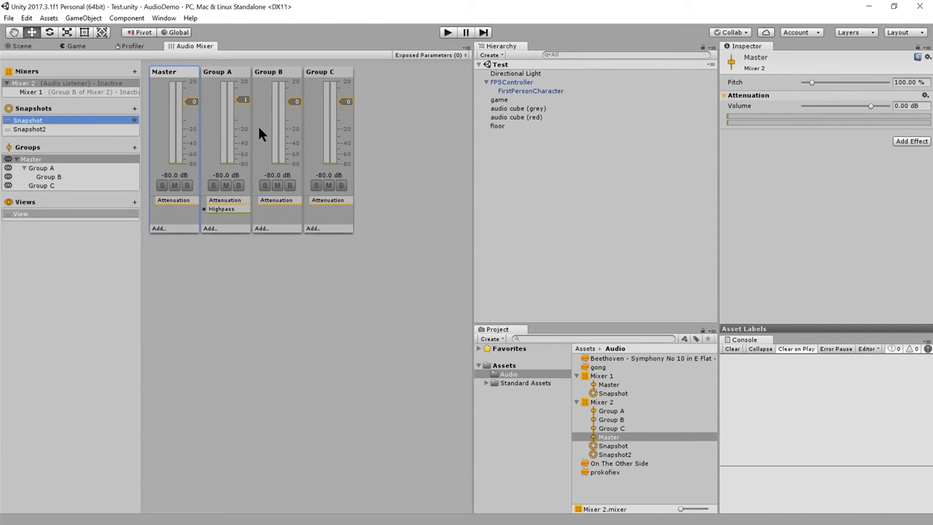
click(44, 130)
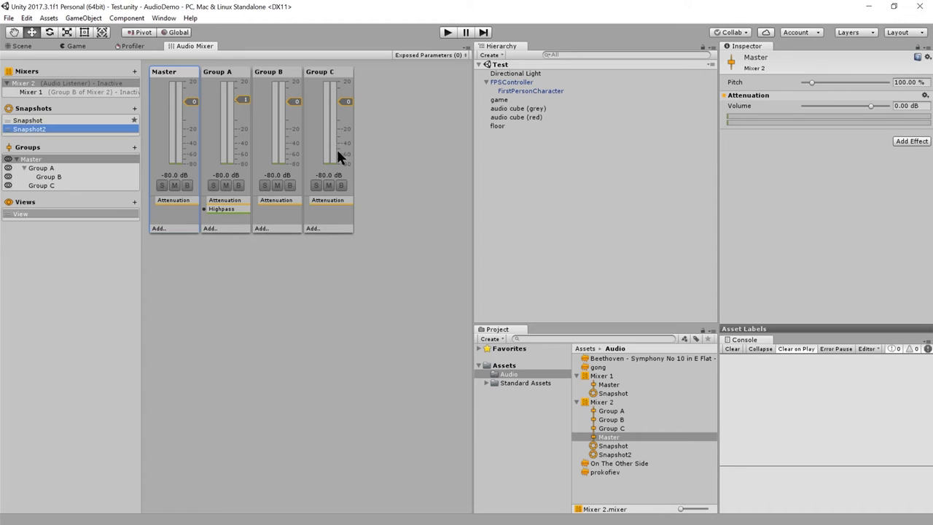
drag(241, 101, 242, 135)
click(88, 119)
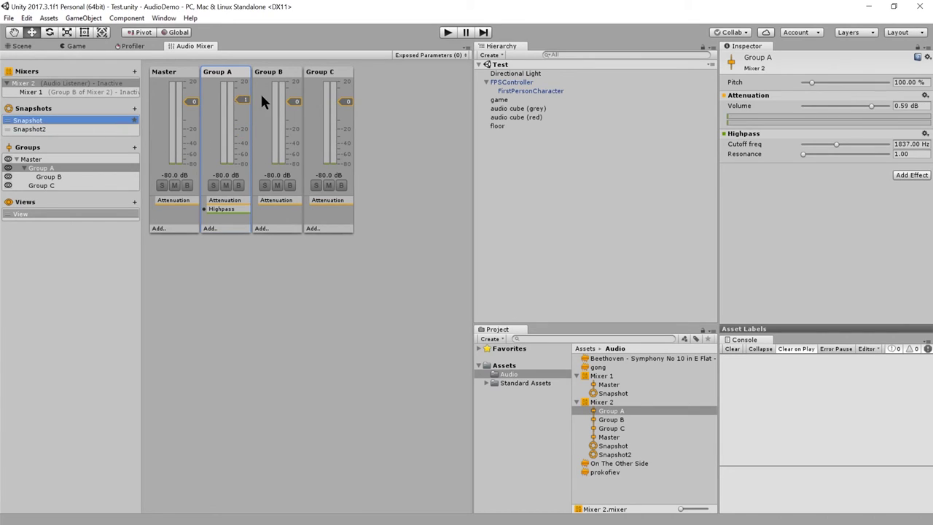
drag(242, 101, 245, 89)
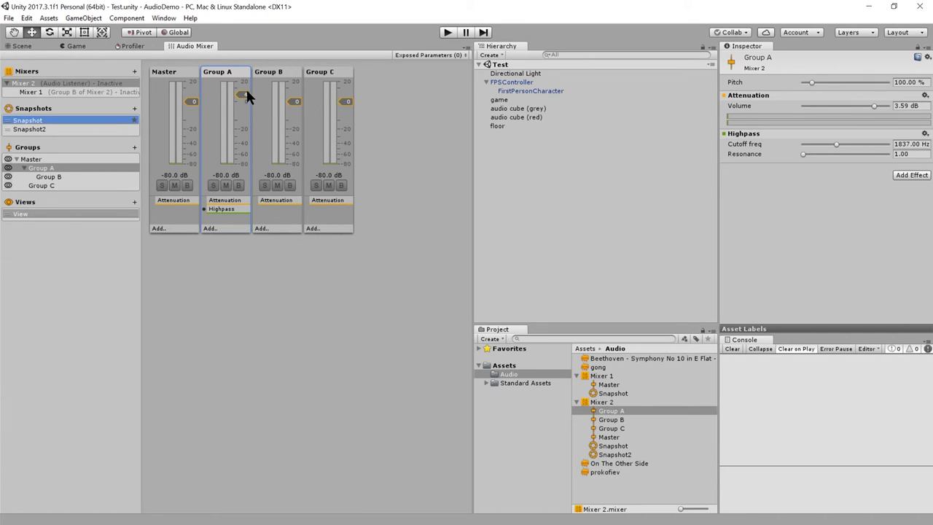
click(67, 127)
click(75, 119)
click(74, 127)
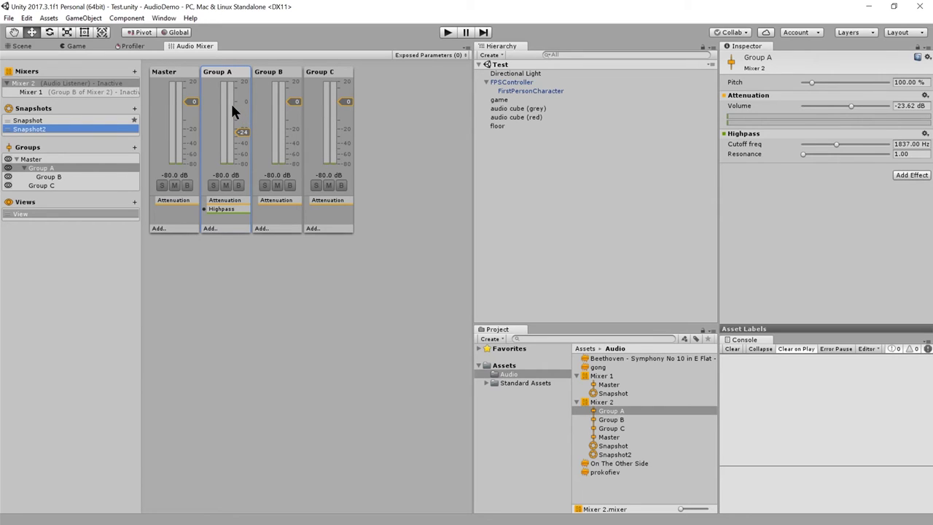
- Mark Snapshot2 as the start snapshot from its right-click menu, then check Group A's settings
click(399, 107)
click(129, 121)
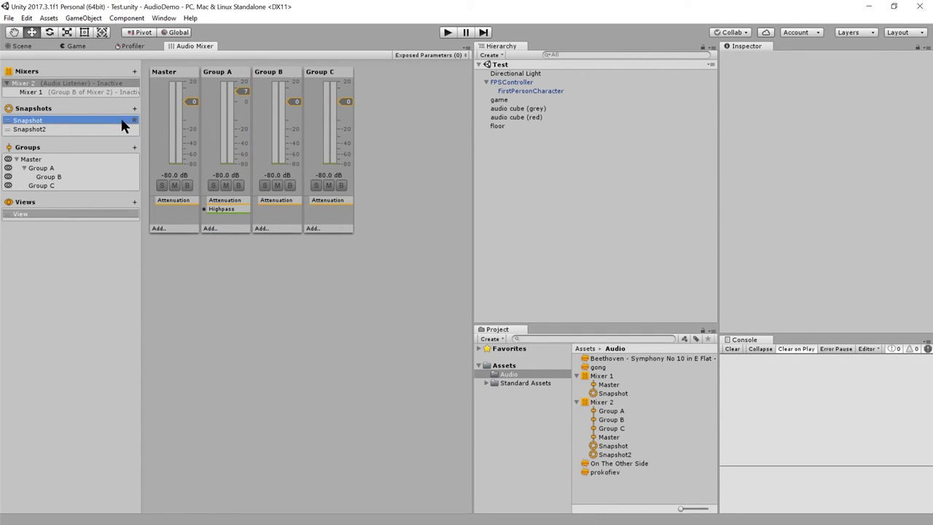
click(93, 130)
right_click(79, 130)
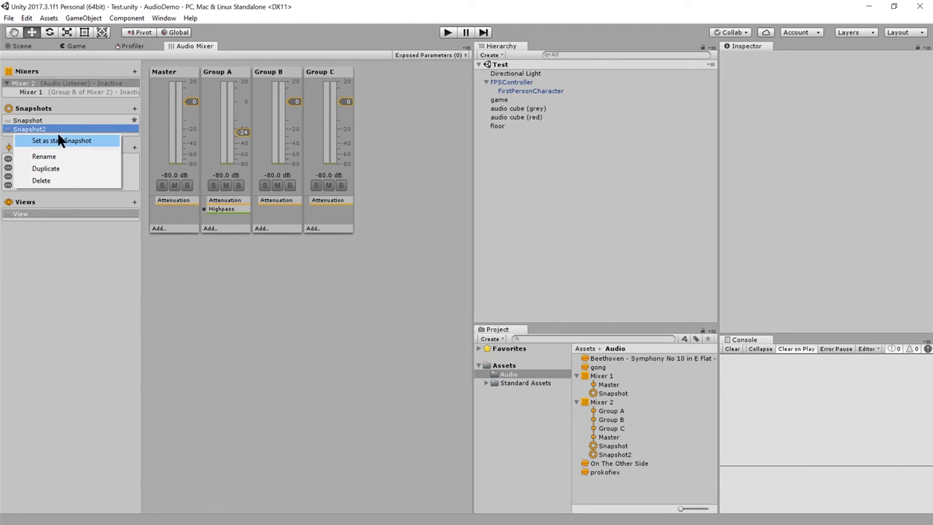
click(82, 142)
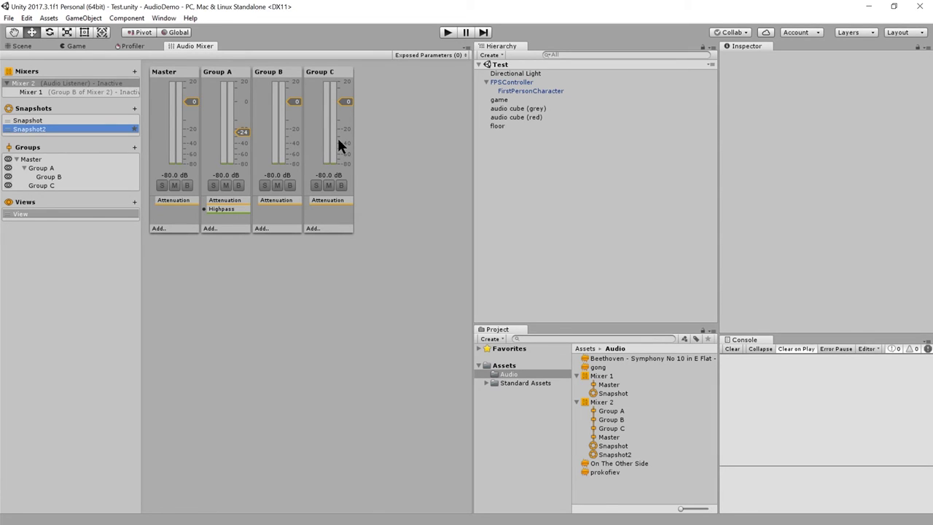
click(225, 146)
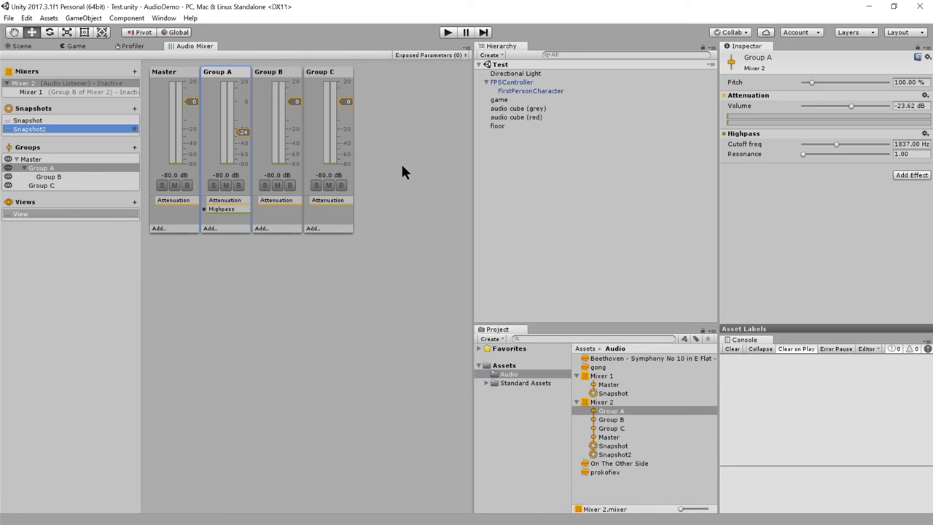
click(422, 126)
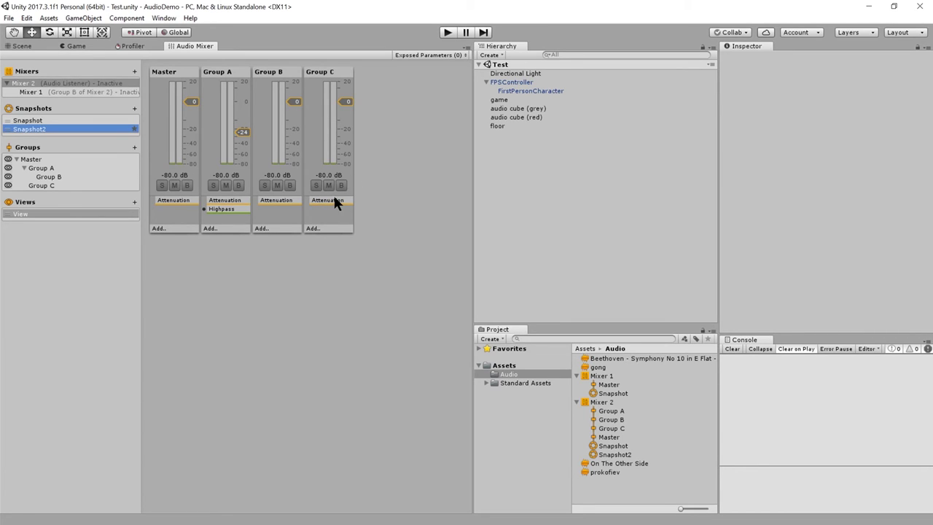
- Expose Group A's Highpass Cutoff freq to script from the Inspector
click(232, 201)
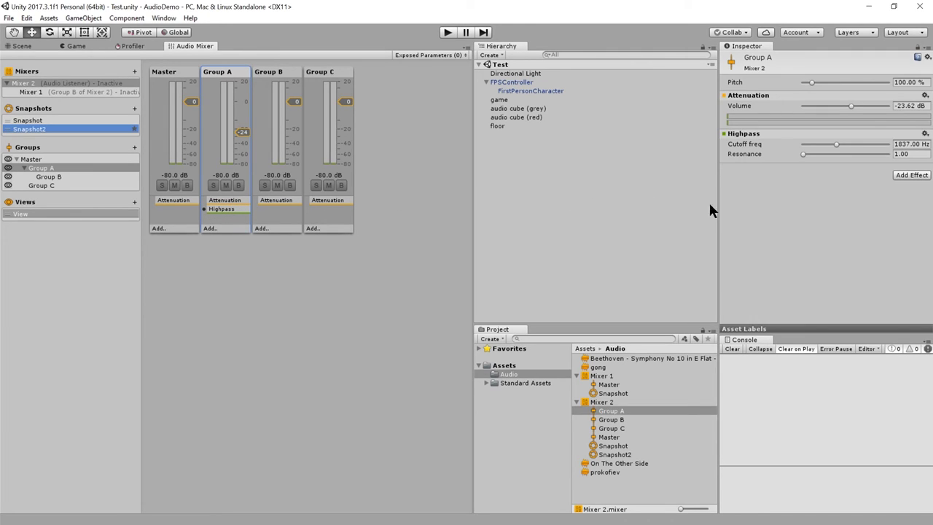
right_click(750, 143)
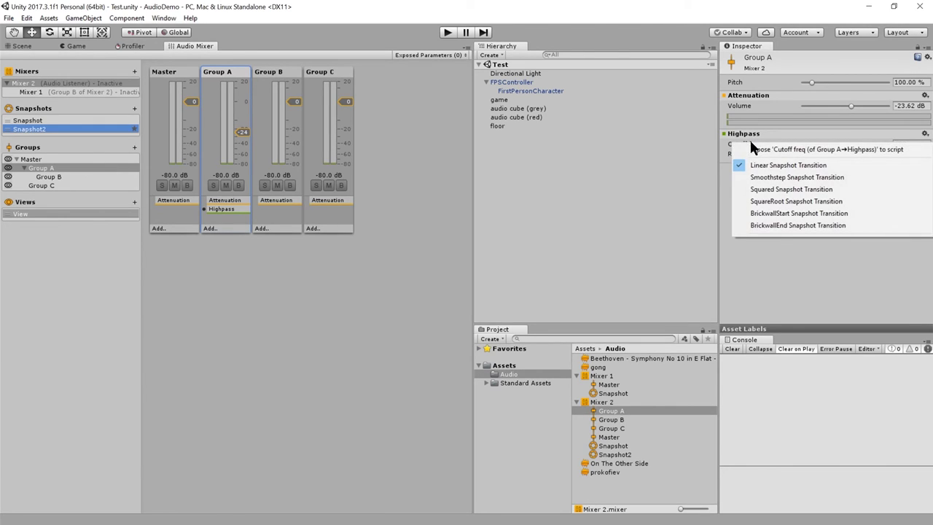
click(790, 149)
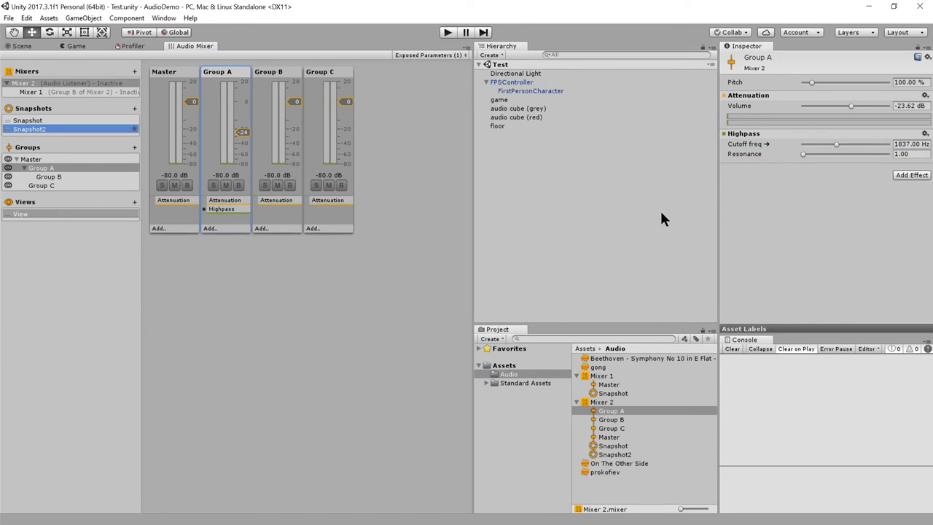
- Rename the exposed parameter MyExposedParam to GroupAHighpass
click(430, 55)
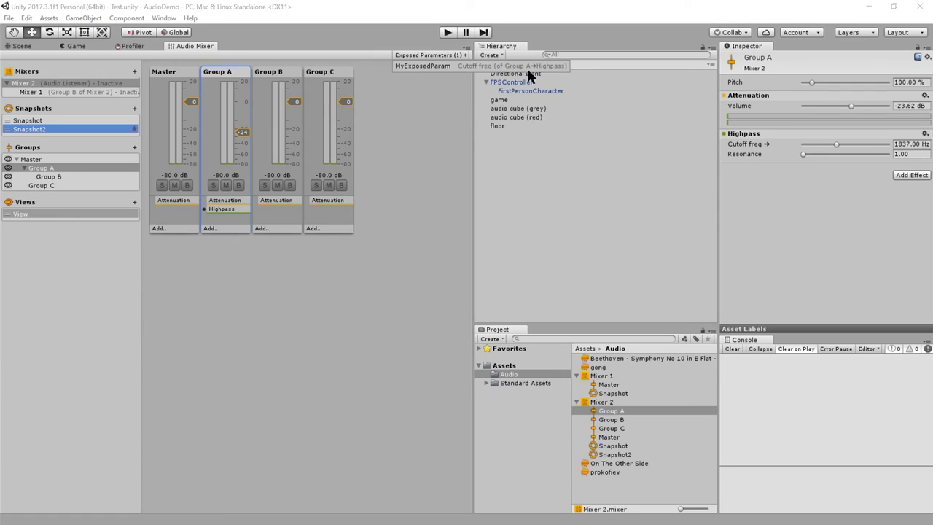
click(434, 64)
click(435, 64)
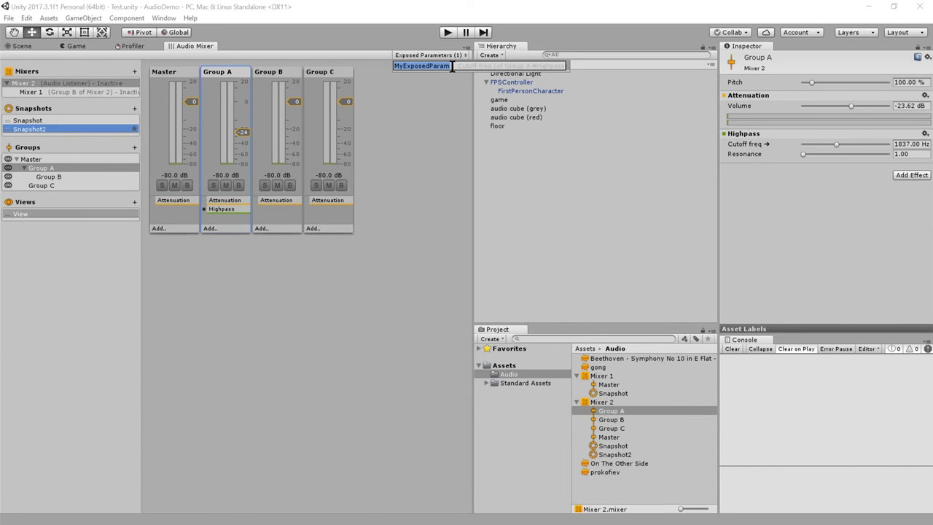
text(GroupAhighpass)
key(Delete)
text(H)
key(Return)
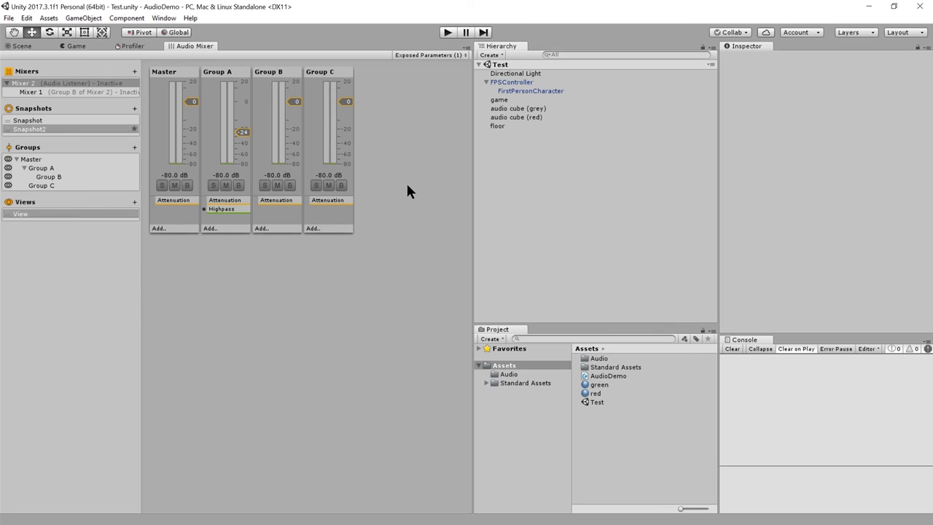
- Open AudioDemo in Visual Studio, review the UnityEngine.Audio import and AudioMixer mixer field, then return to Unity
double_click(617, 374)
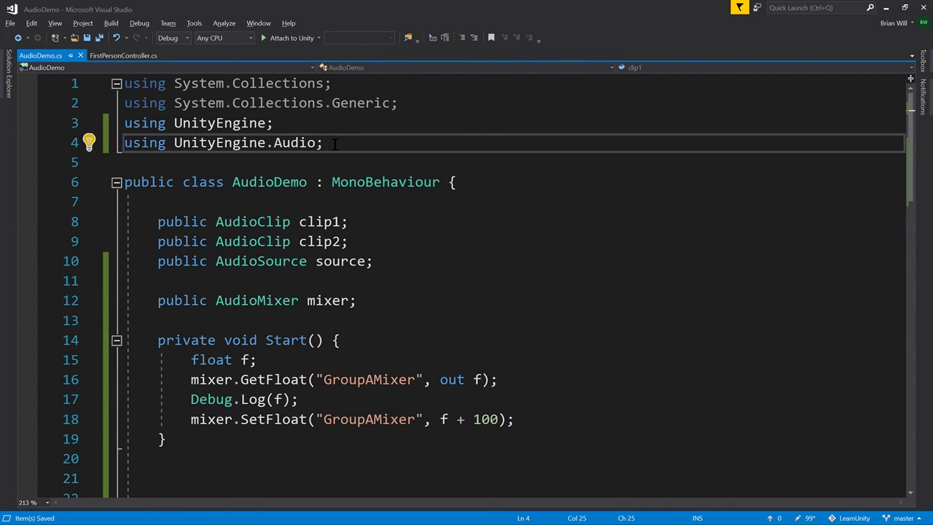
drag(323, 143, 124, 143)
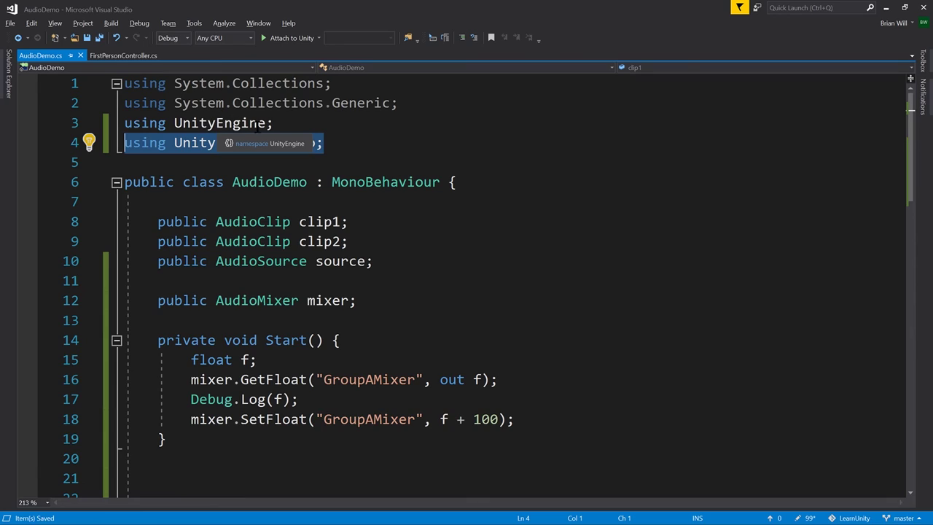
click(323, 124)
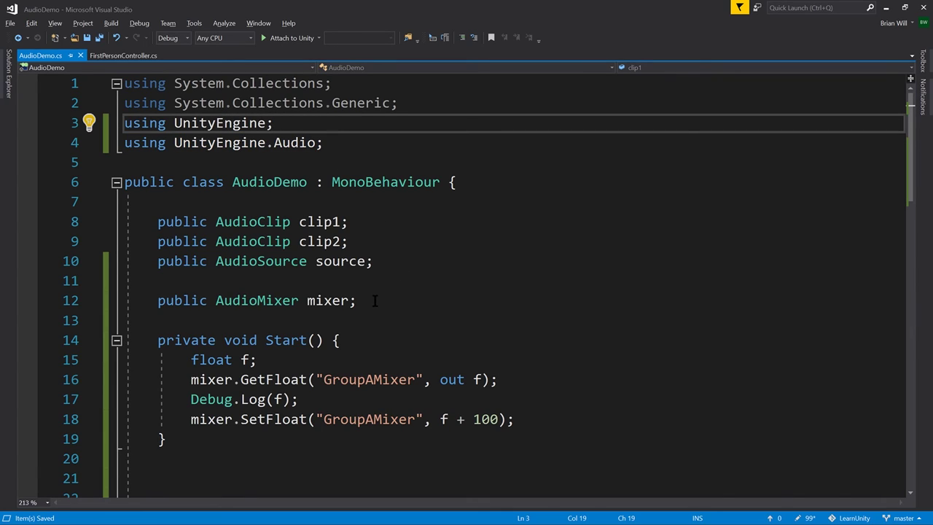
drag(359, 300, 158, 300)
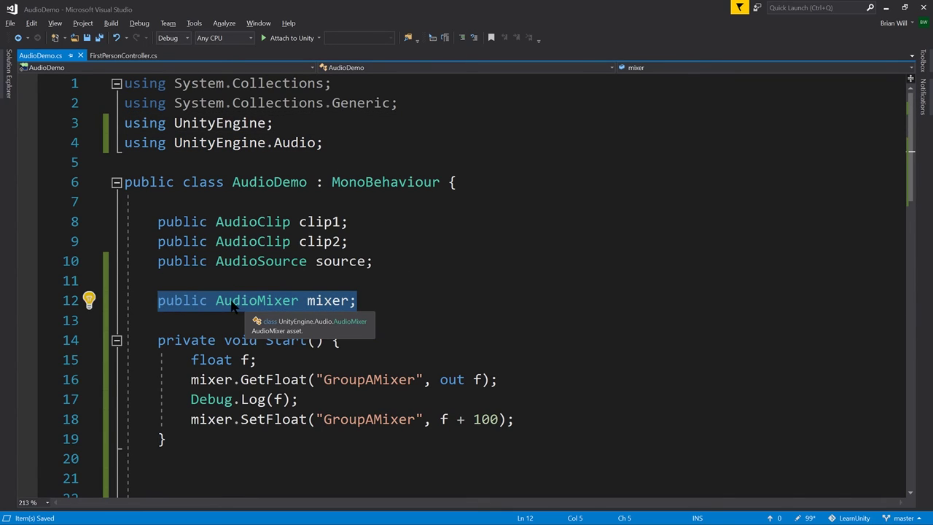
click(404, 301)
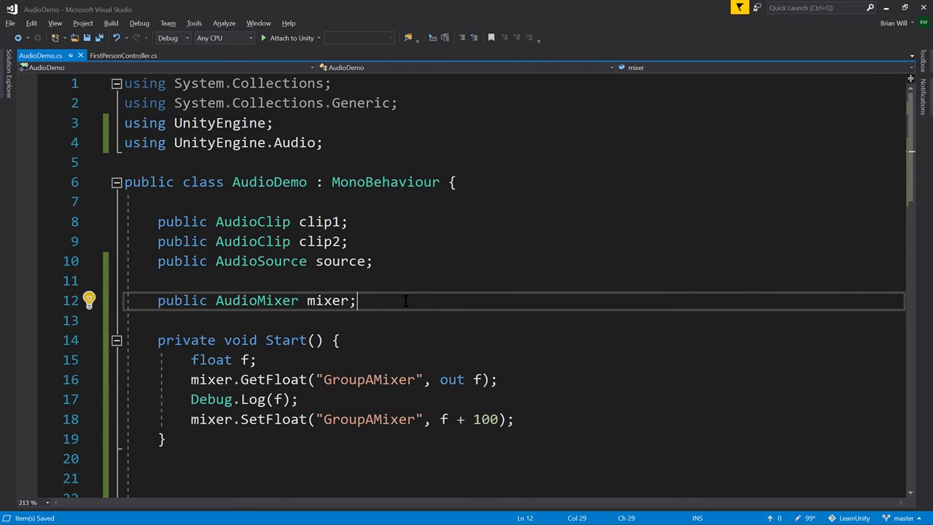
key(alt+Tab)
click(546, 107)
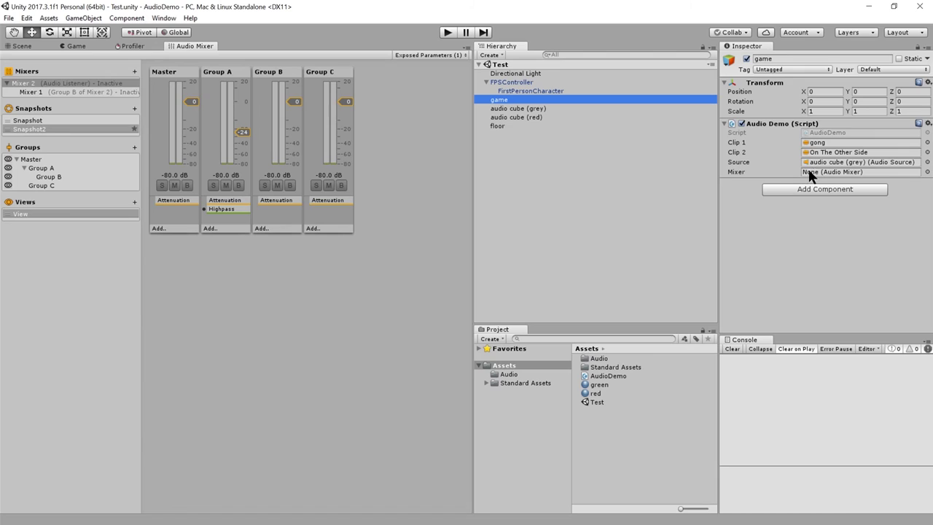
- Assign Mixer 2 to the Audio Demo Mixer field via the object picker, then switch to Visual Studio
click(926, 172)
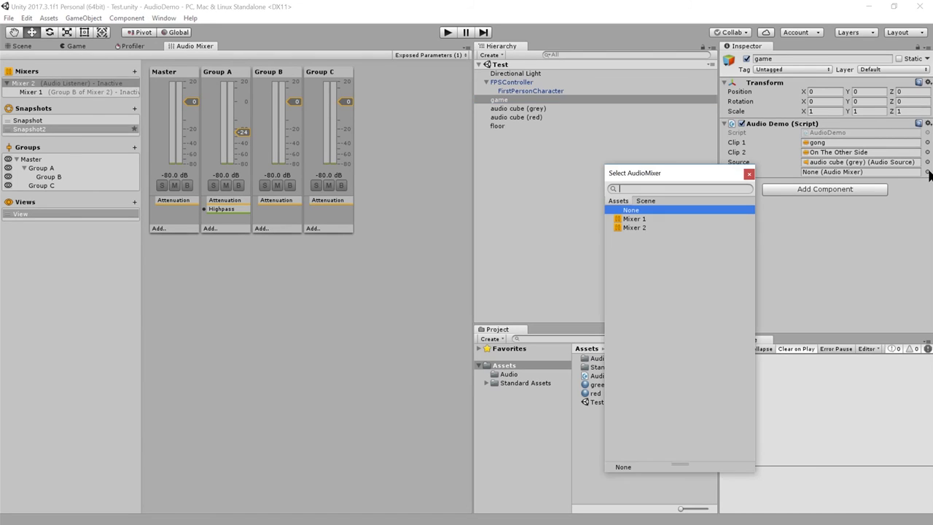
click(636, 228)
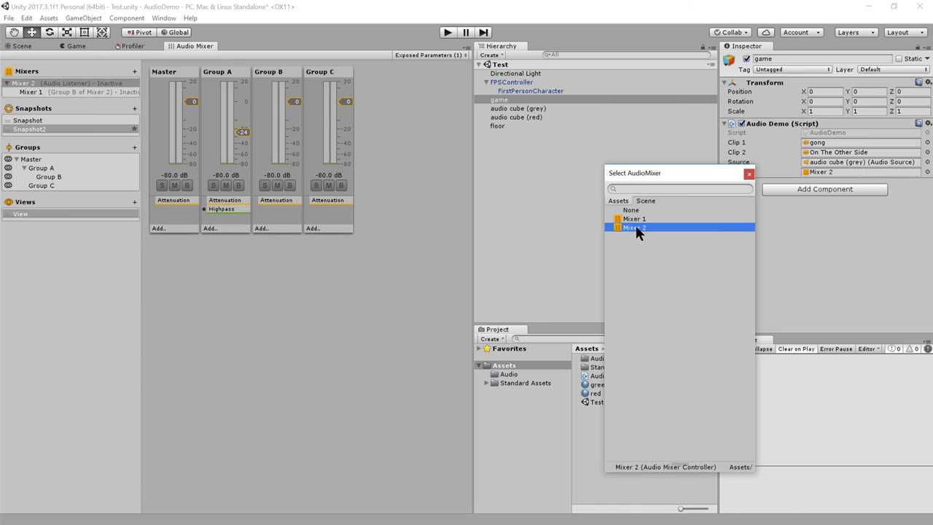
double_click(694, 228)
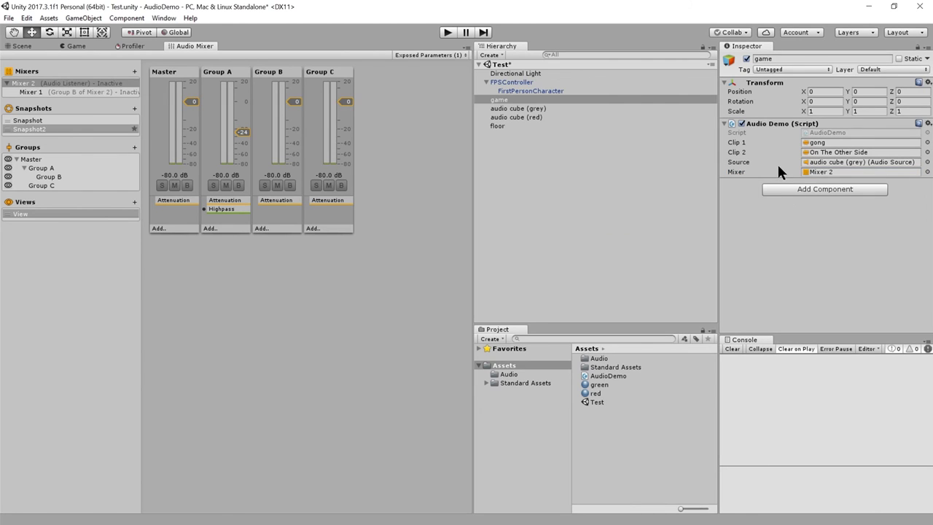
key(alt+Tab)
- Review the GroupAMixer calls in AudioDemo.cs and check Unity's exposed parameter list for the correct name
double_click(325, 300)
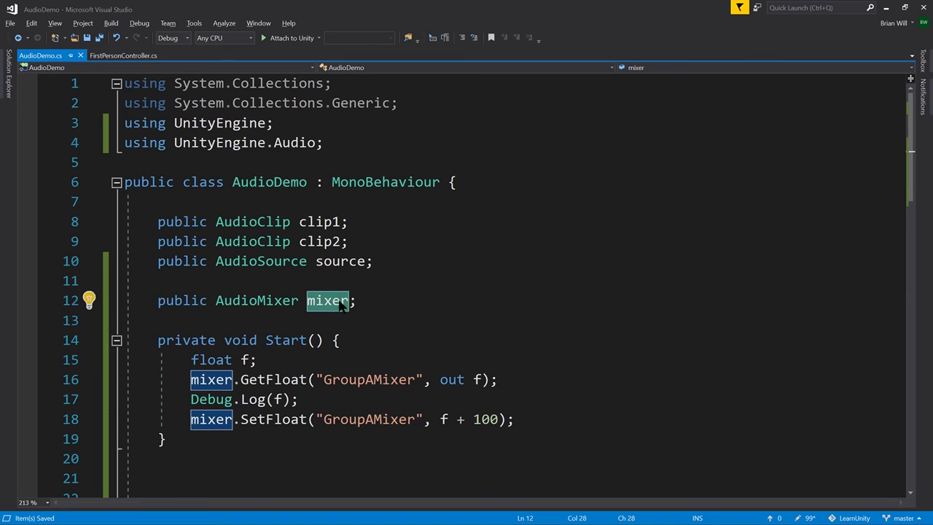
click(362, 300)
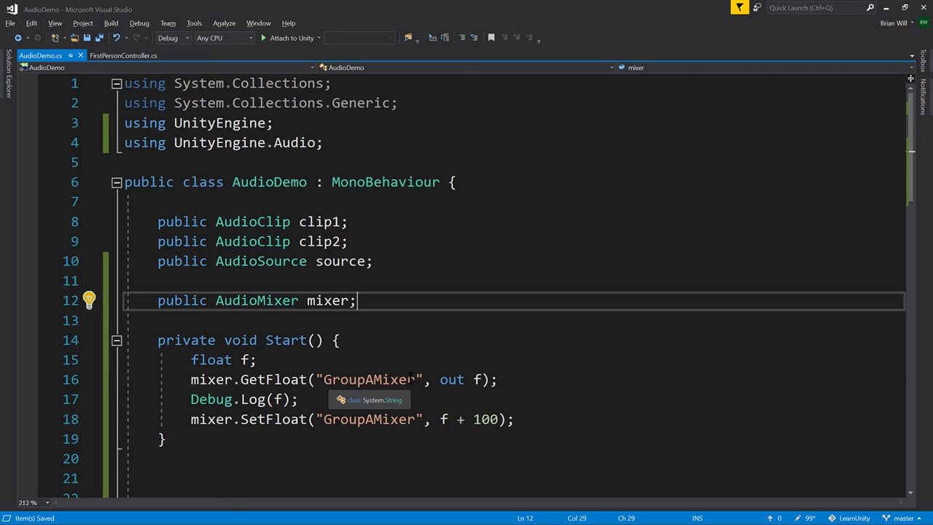
drag(420, 379, 315, 378)
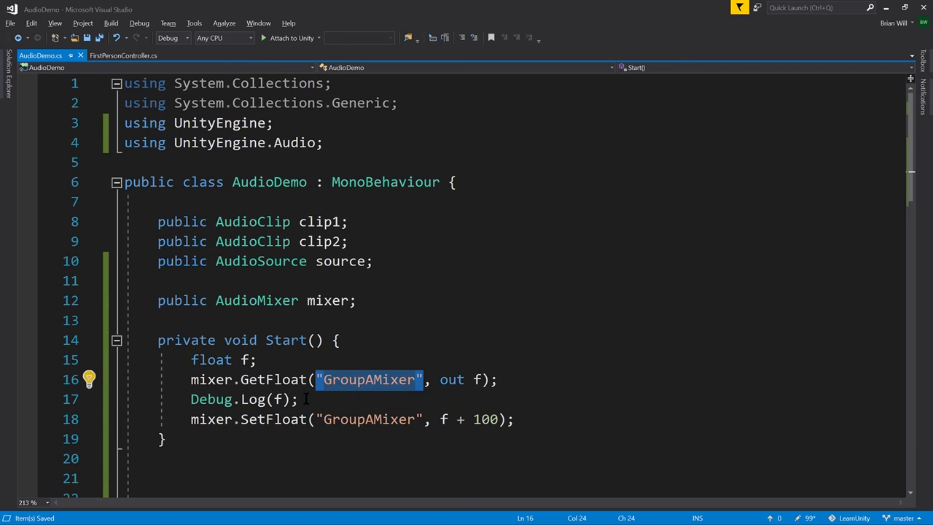
drag(300, 399, 192, 402)
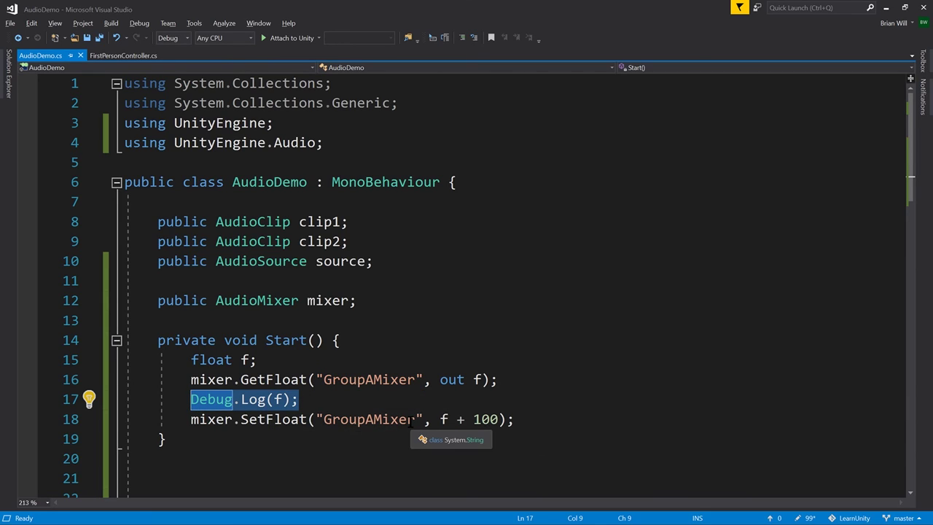
click(440, 420)
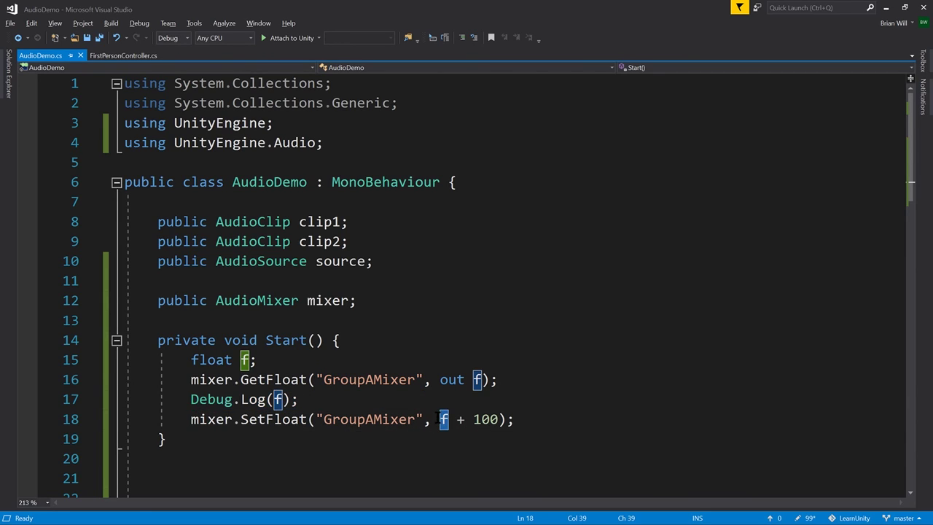
click(542, 418)
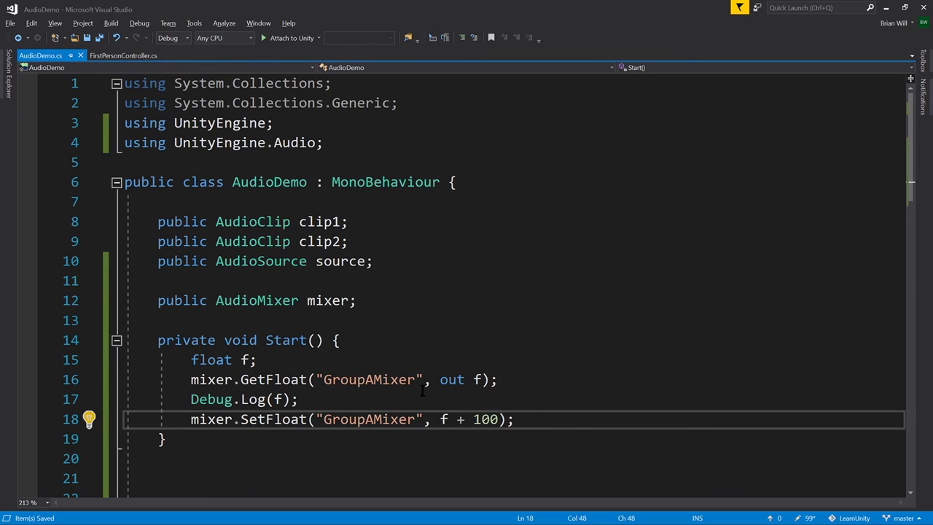
click(400, 379)
key(alt+Tab)
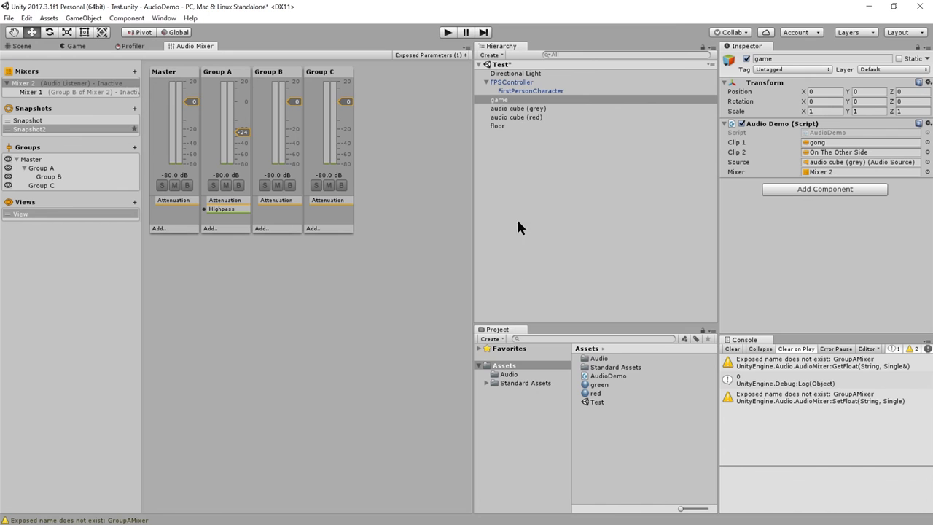
click(431, 55)
key(alt+Tab)
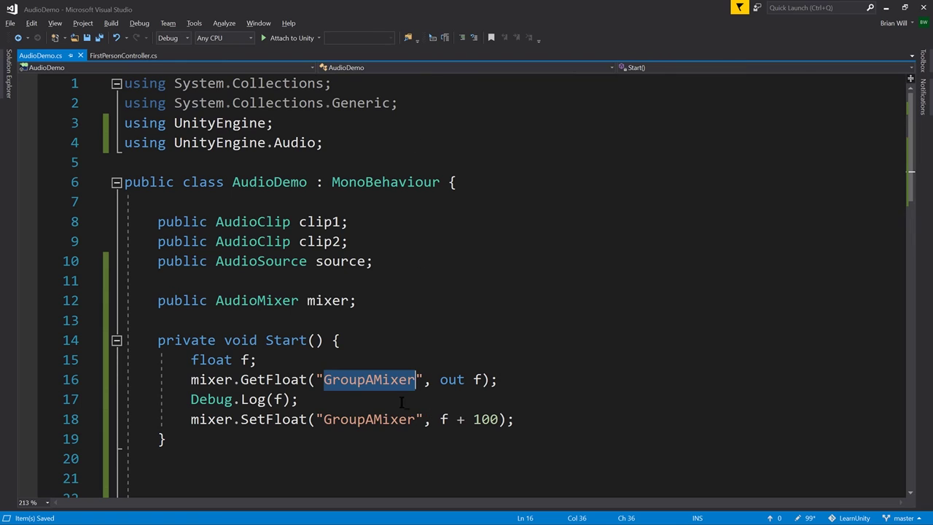
- Change GroupAMixer to GroupAHighpass on lines 16 and 18, then save AudioDemo.cs
click(382, 379)
key(ctrl+shift+Right)
text(Highpass)
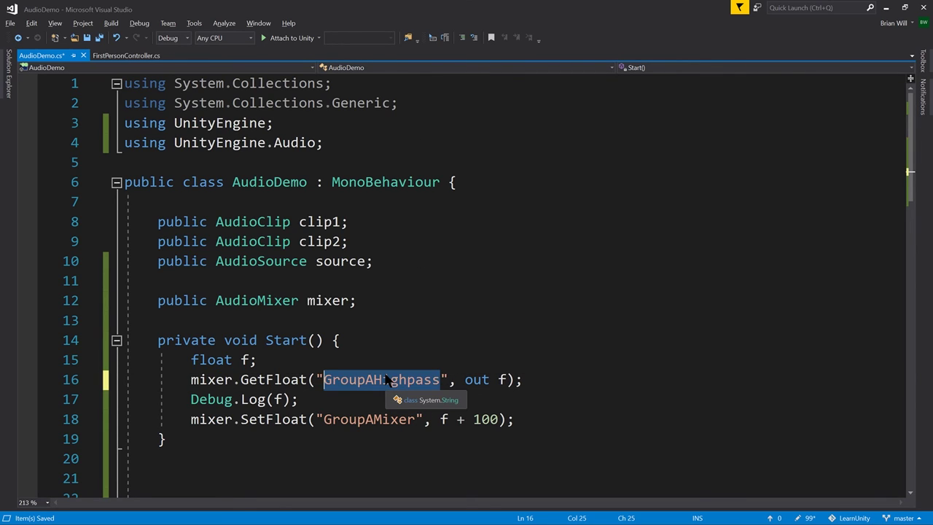
click(364, 419)
double_click(363, 419)
text(GroupAHighpass)
key(ctrl+s)
- Play the scene, confirm Group A's highpass cutoff reads 1937 Hz, then reselect the script's Start method code
key(alt+Tab)
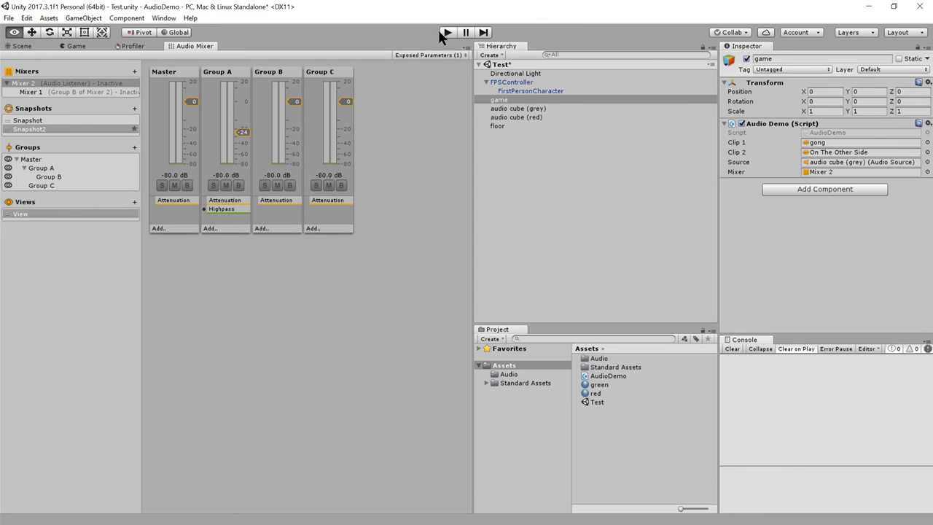
click(447, 32)
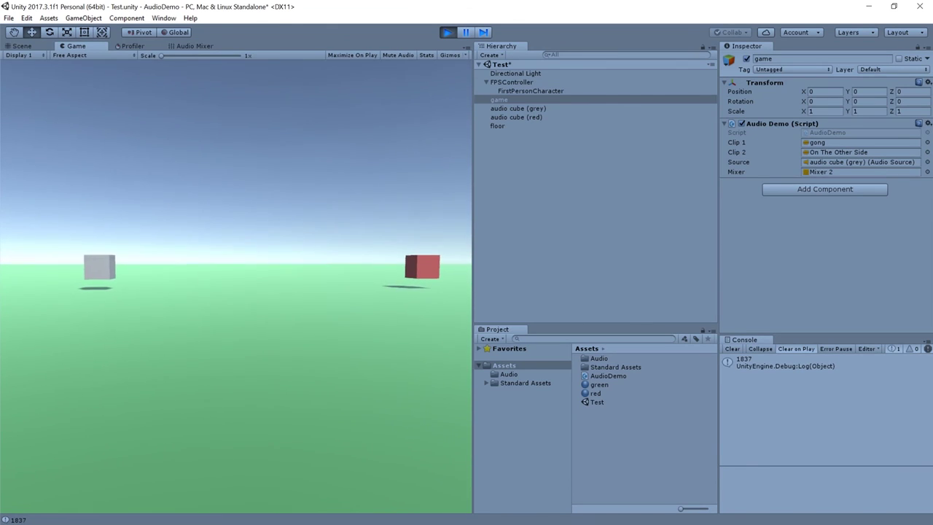
key(Escape)
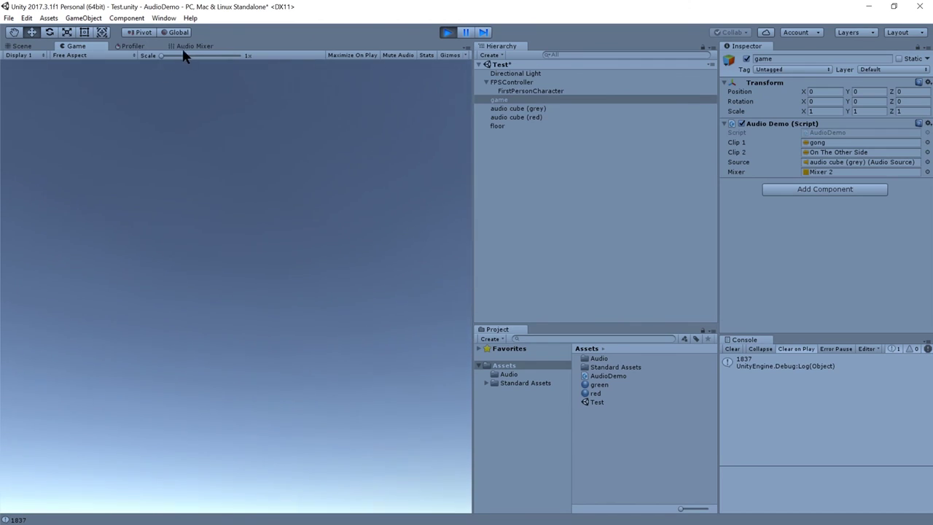
click(194, 46)
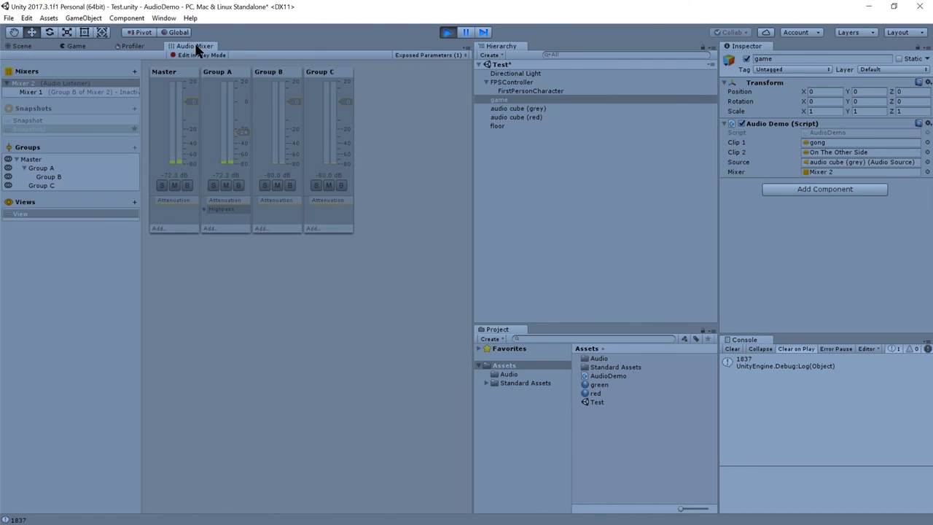
click(228, 207)
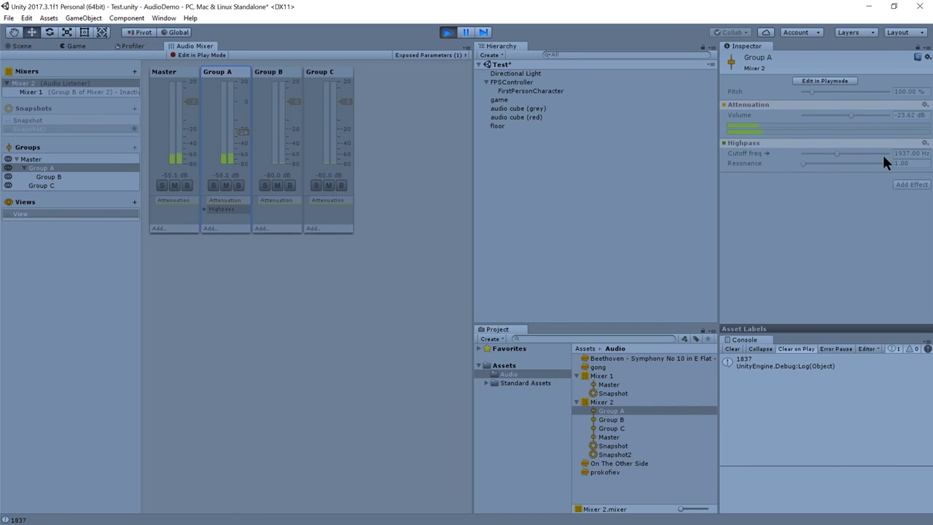
key(alt+Tab)
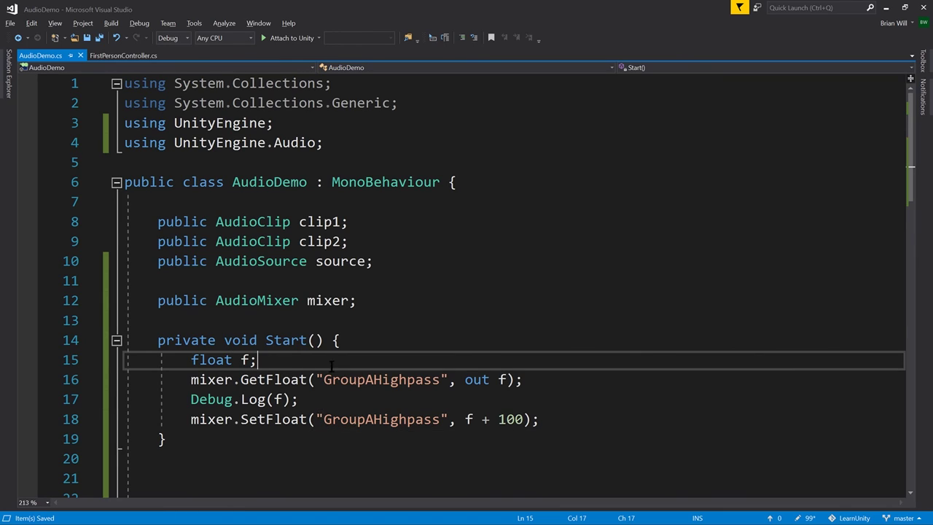
drag(194, 456, 67, 293)
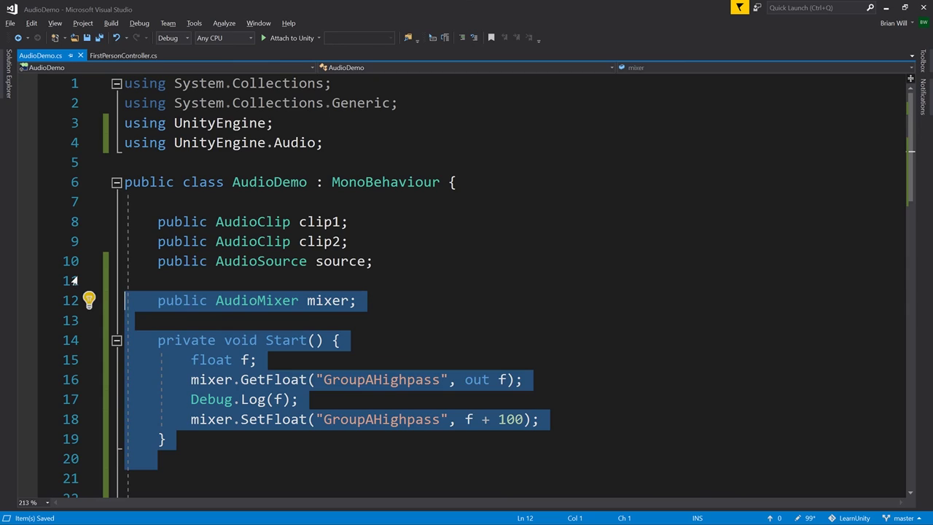